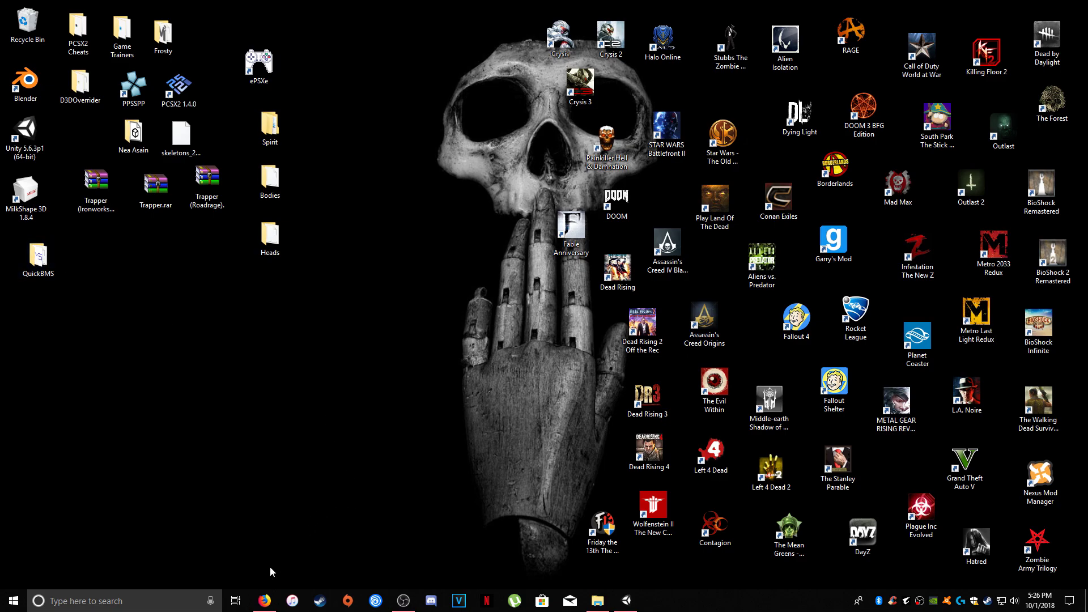
View the UE Viewer and QuickBMS web pages in Firefox and return to the desktop.
left_click(264, 601)
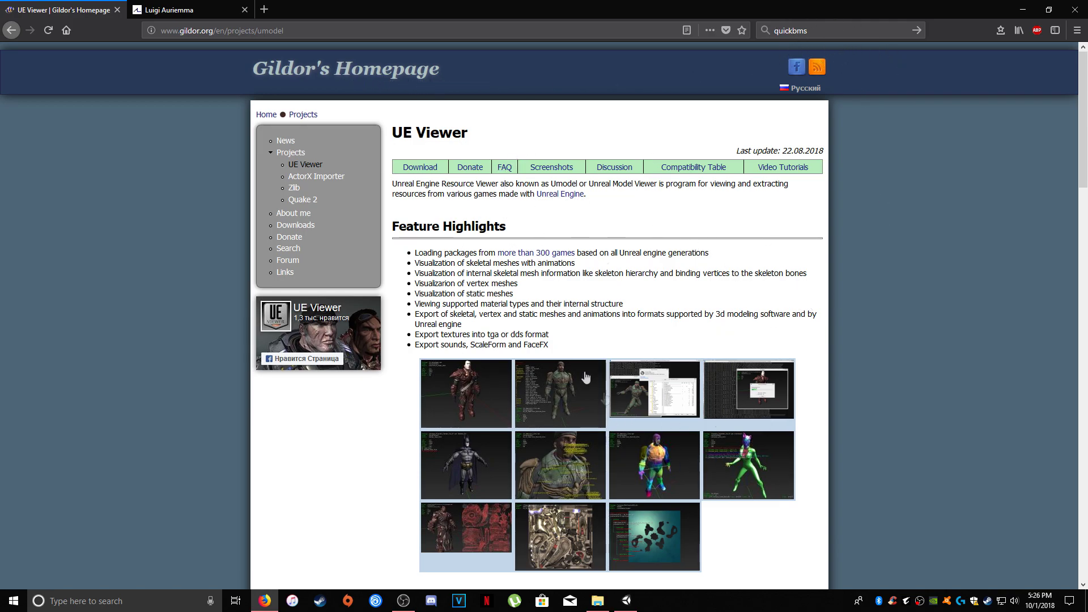
left_click(173, 10)
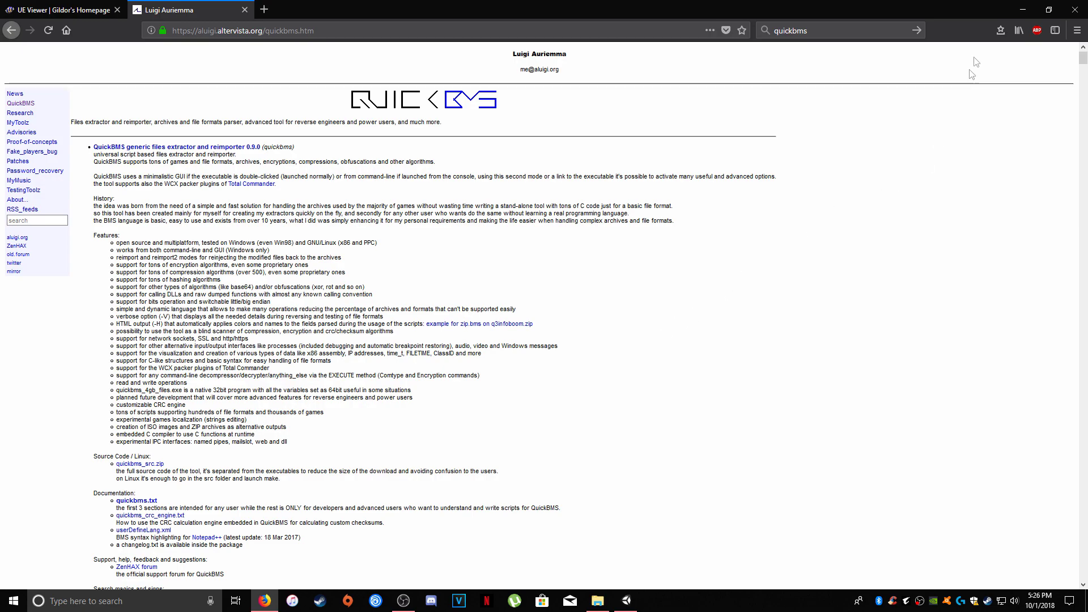
left_click(1023, 10)
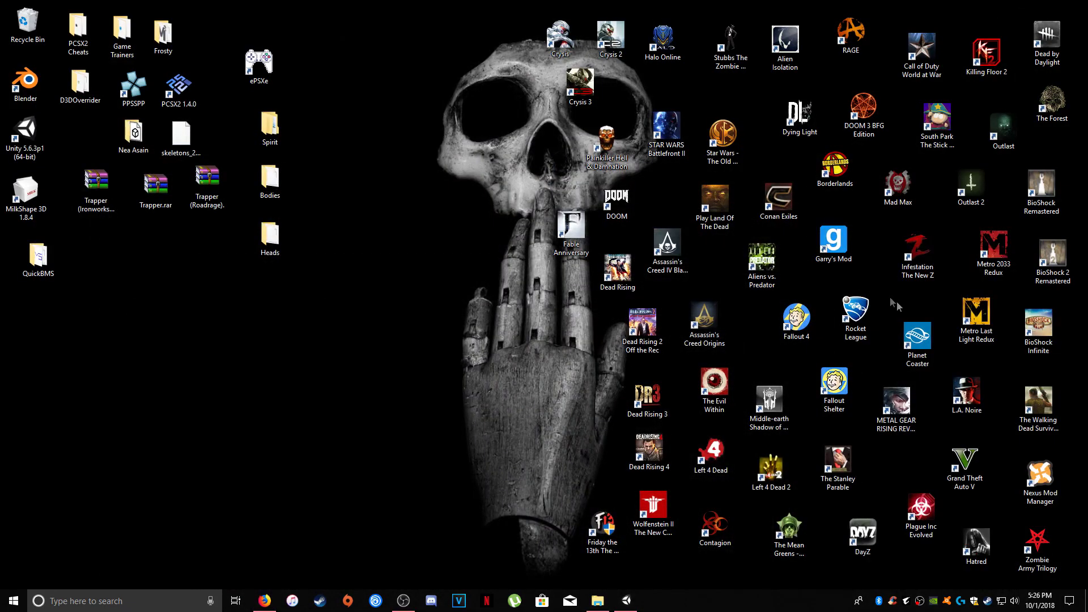
Open the QuickBMS folder on the desktop.
left_click(1047, 42)
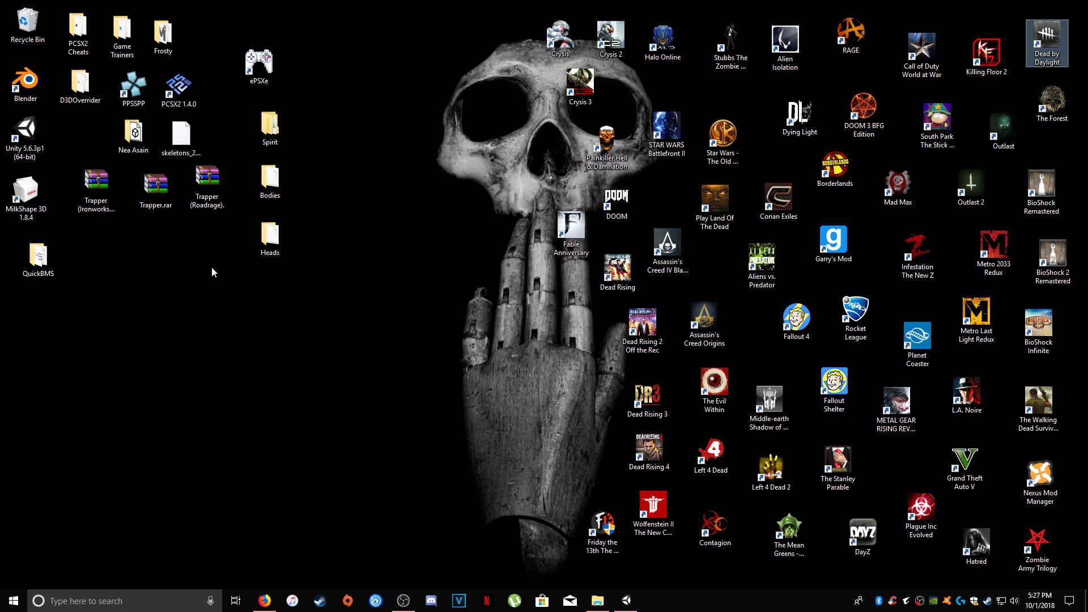
mouse_move(47, 262)
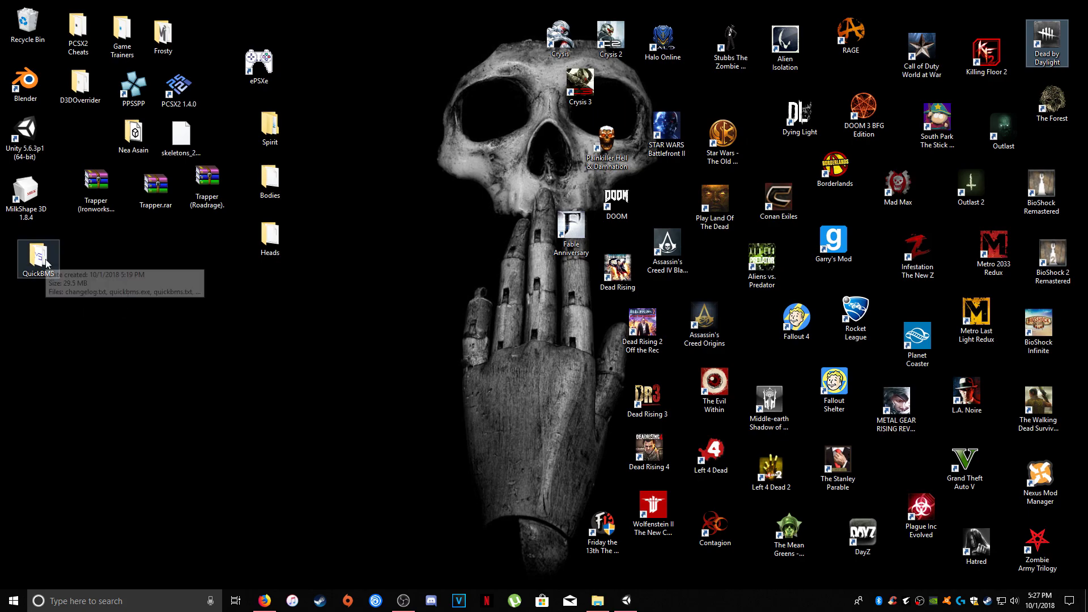
double_click(40, 258)
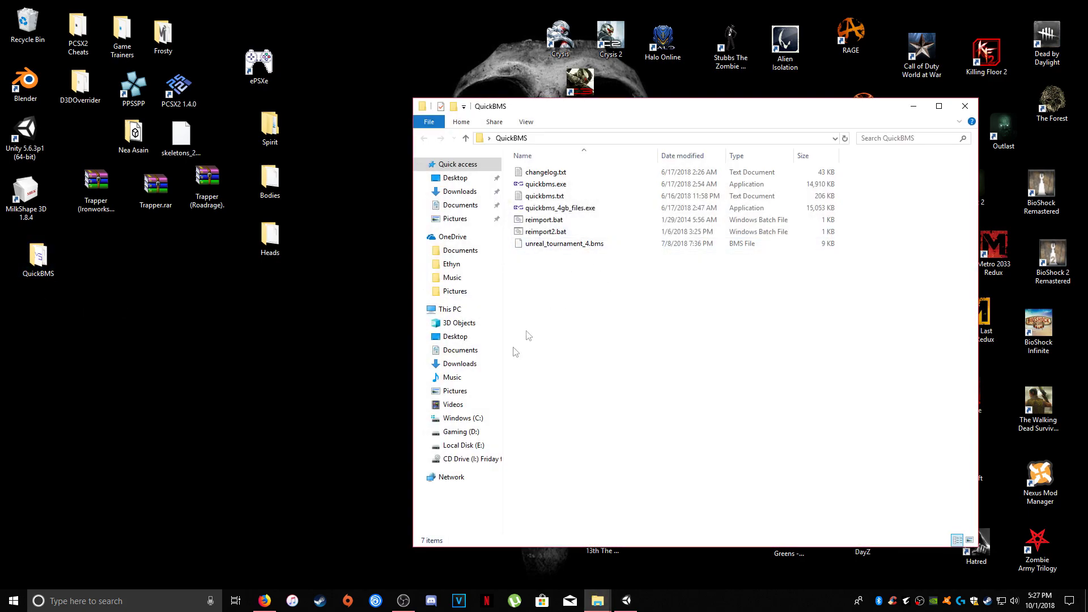
Look up the Unreal Tournament 4 script in the script list on the QuickBMS web page in Firefox.
left_click(265, 601)
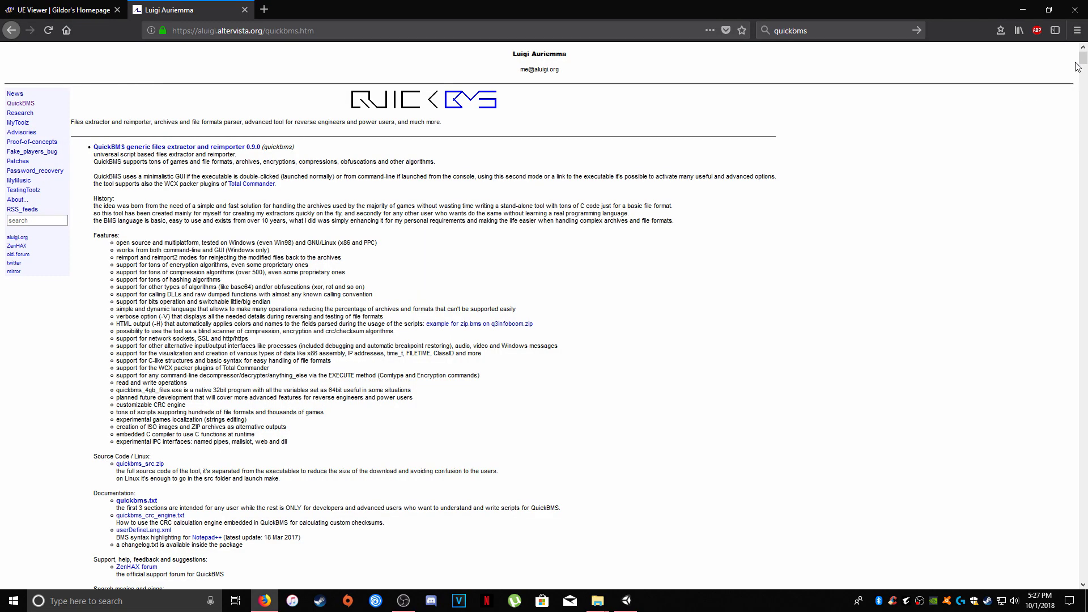
left_click_drag(1084, 63, 1084, 382)
scroll(584, 457, "down", 10)
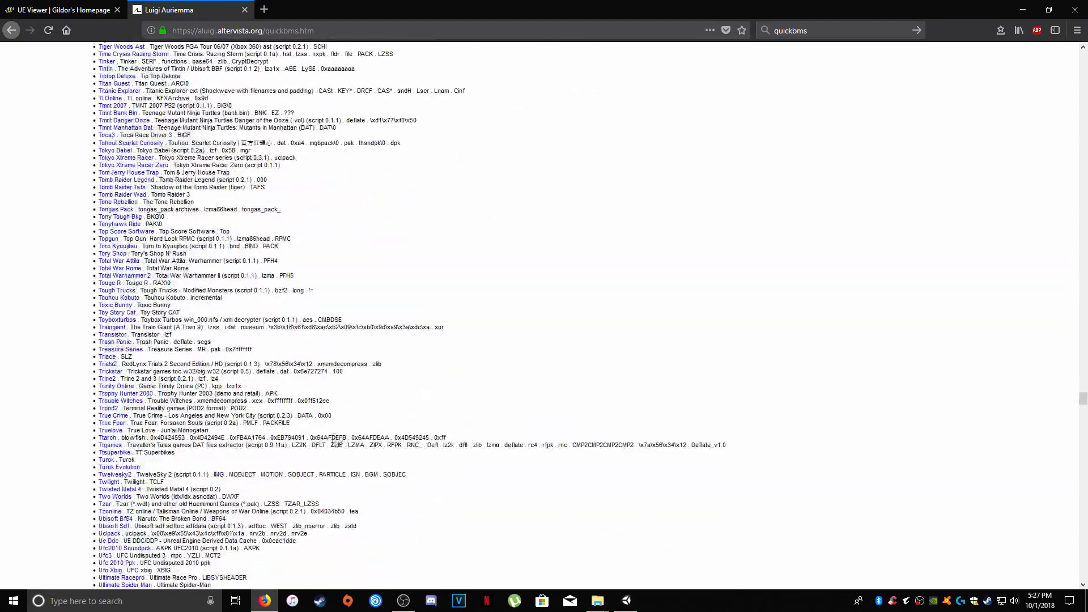
scroll(337, 441, "down", 5)
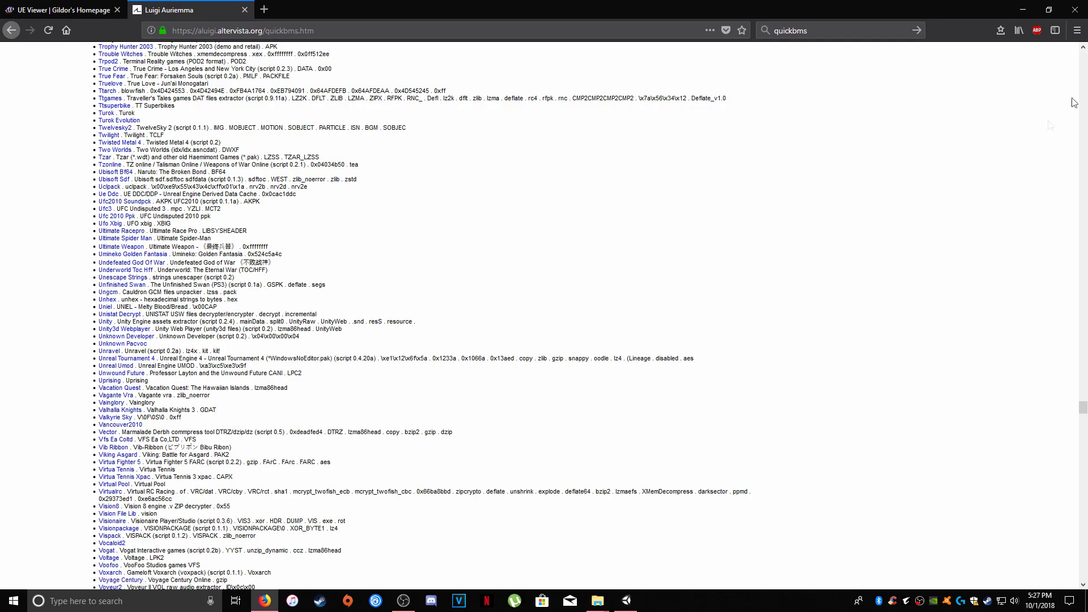
left_click(1024, 6)
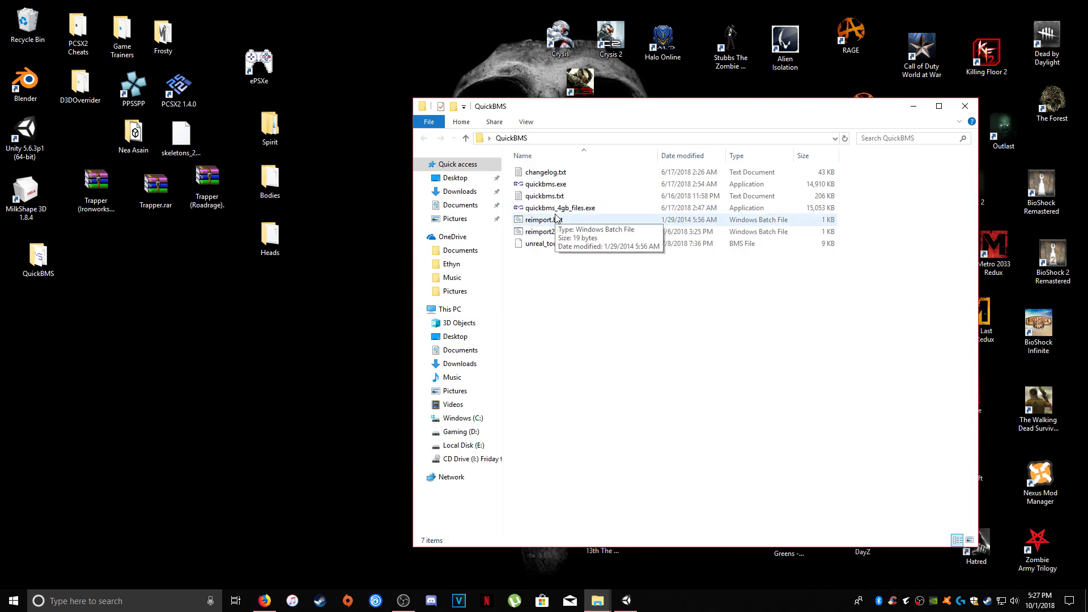
Launch quickbms_4gb_files.exe and choose unreal_tournament_4.bms as the BMS script.
double_click(579, 211)
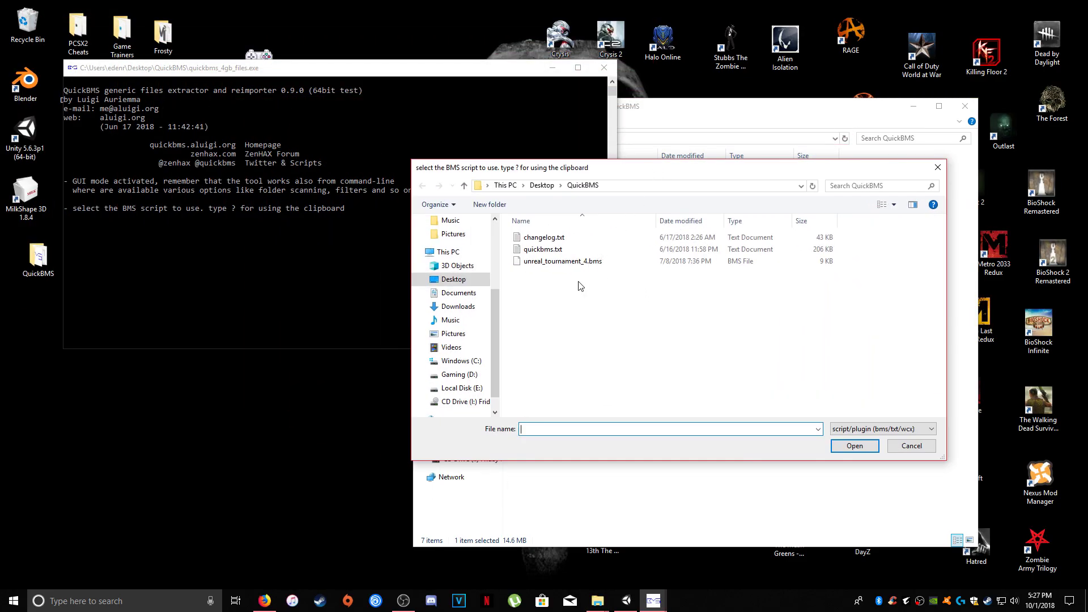
double_click(553, 261)
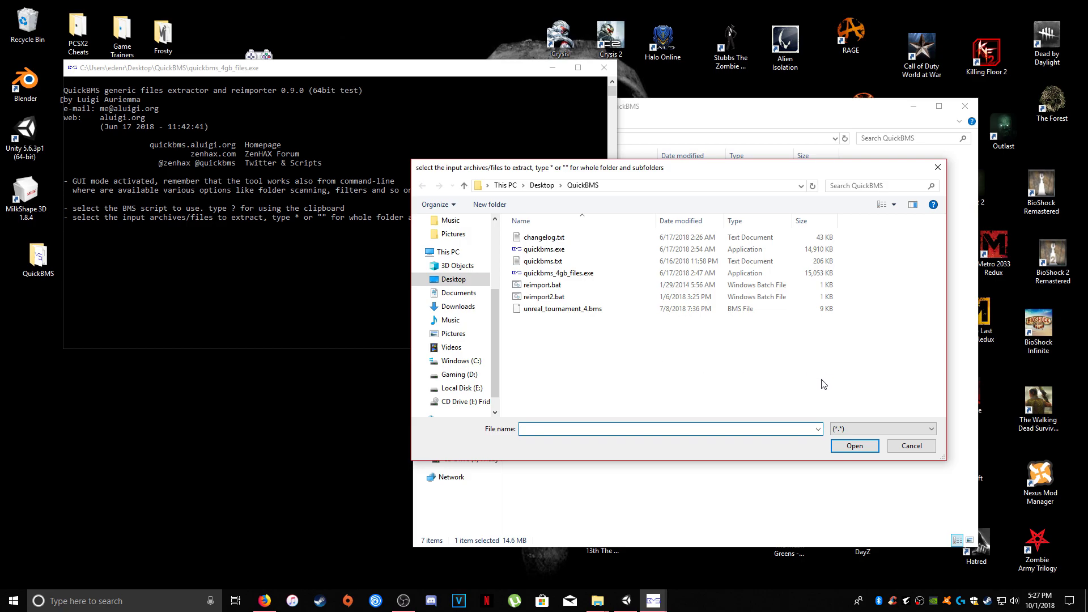
Browse for the input archives in D:\Program Files (x86)\Steam\steamapps\common\Dead by Daylight.
left_click(769, 185)
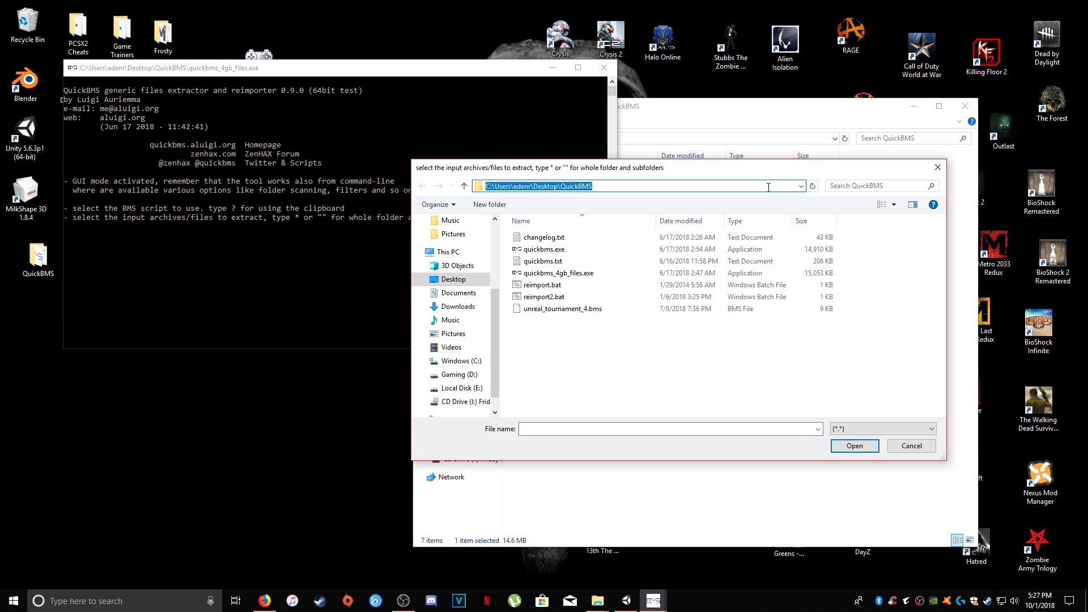
type("D:\\Program Files (x86)\\Steam\\steamapps\\common\\Dead by Daylight")
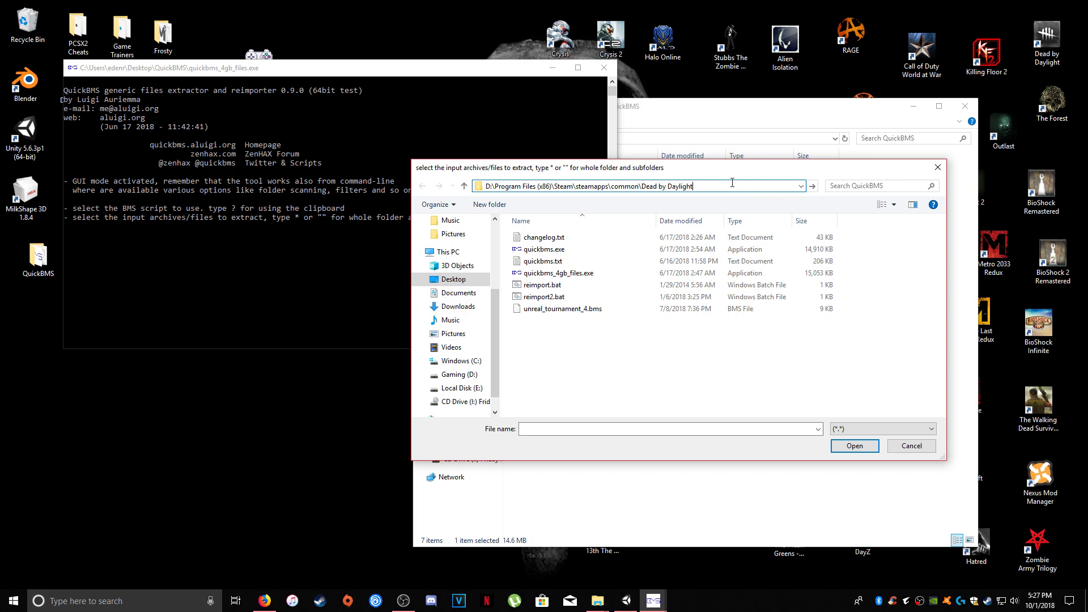
left_click(855, 446)
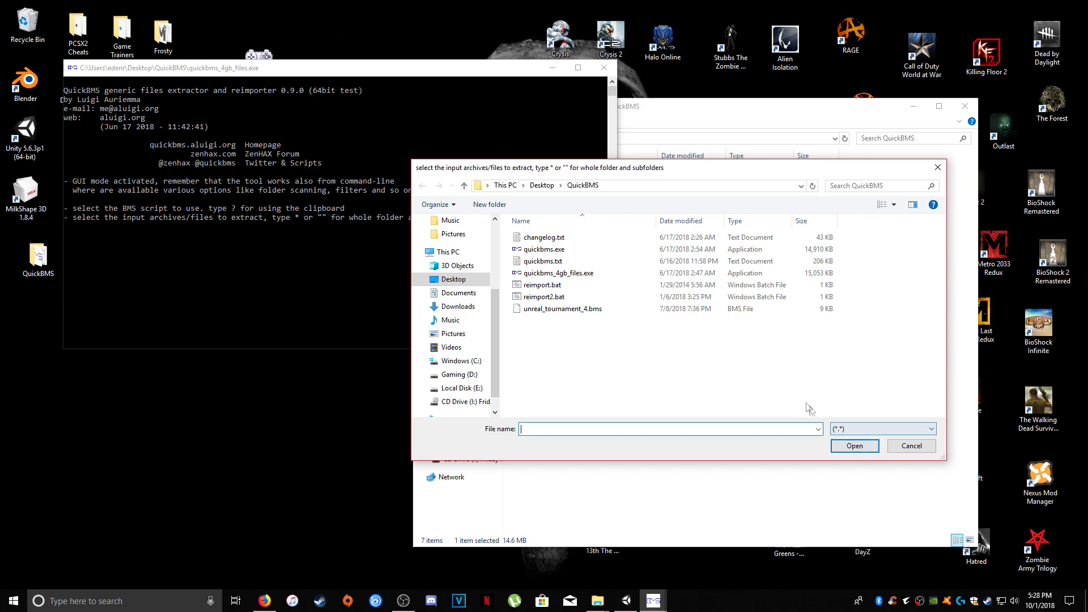
left_click(638, 185)
type("D:\\Program Files (x86)\\Steam\\steamapps\\common\\Dead by Daylight")
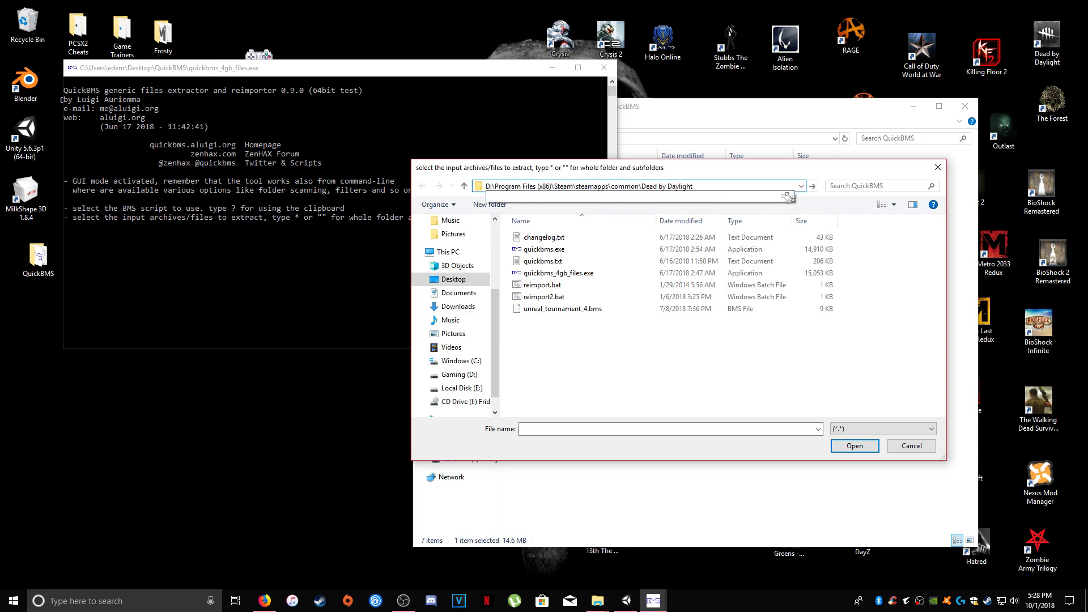
left_click(815, 187)
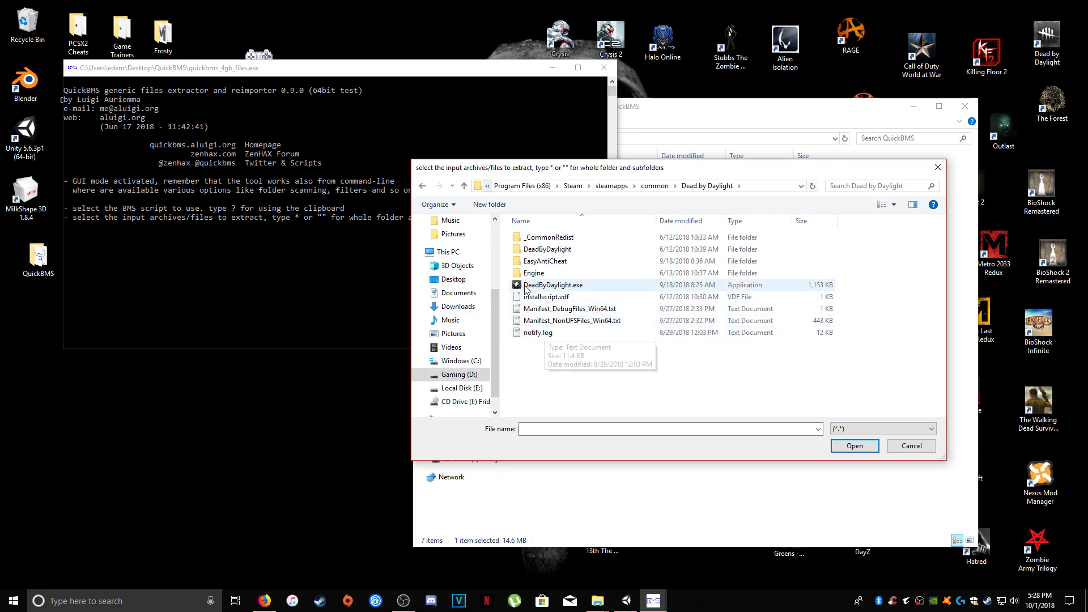
Open the game's DeadByDaylight\Content\Paks subfolder in the input file selection.
double_click(553, 249)
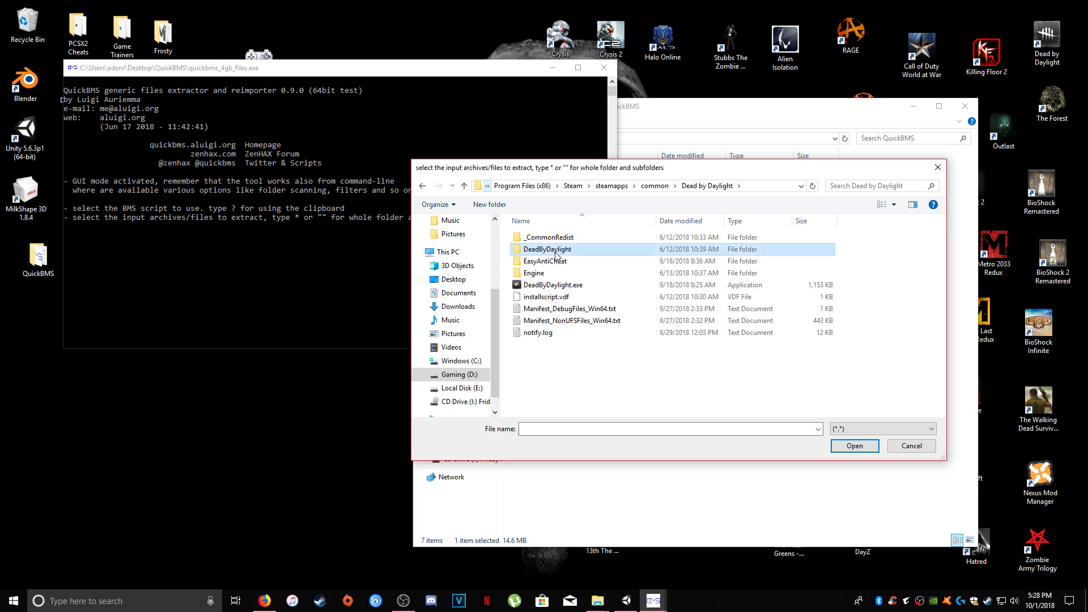
double_click(554, 253)
double_click(554, 251)
left_click_drag(886, 234, 531, 448)
scroll(623, 329, "down", 5)
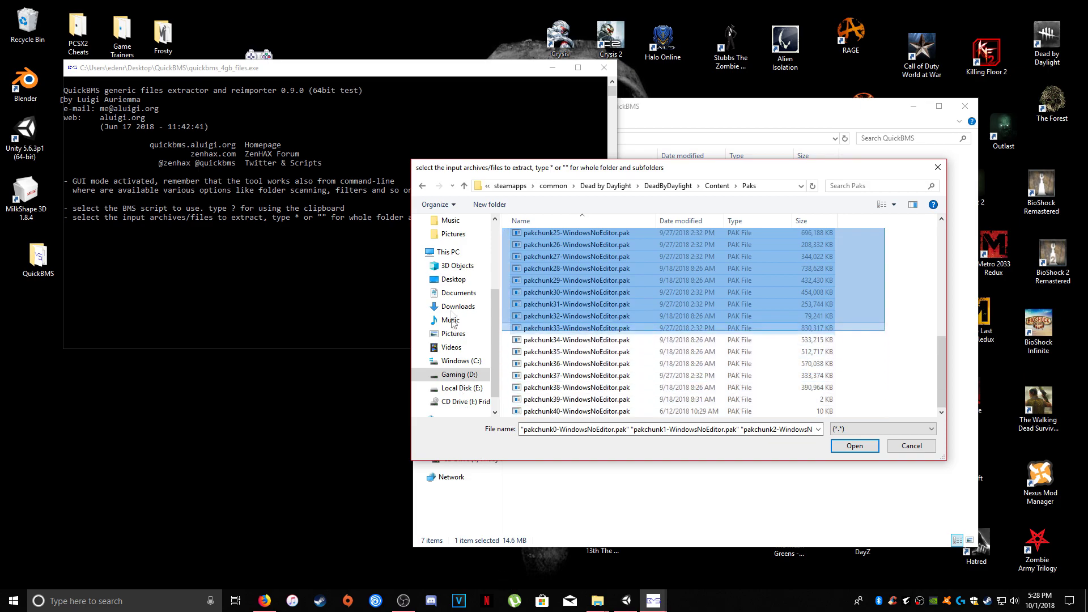
key("Home")
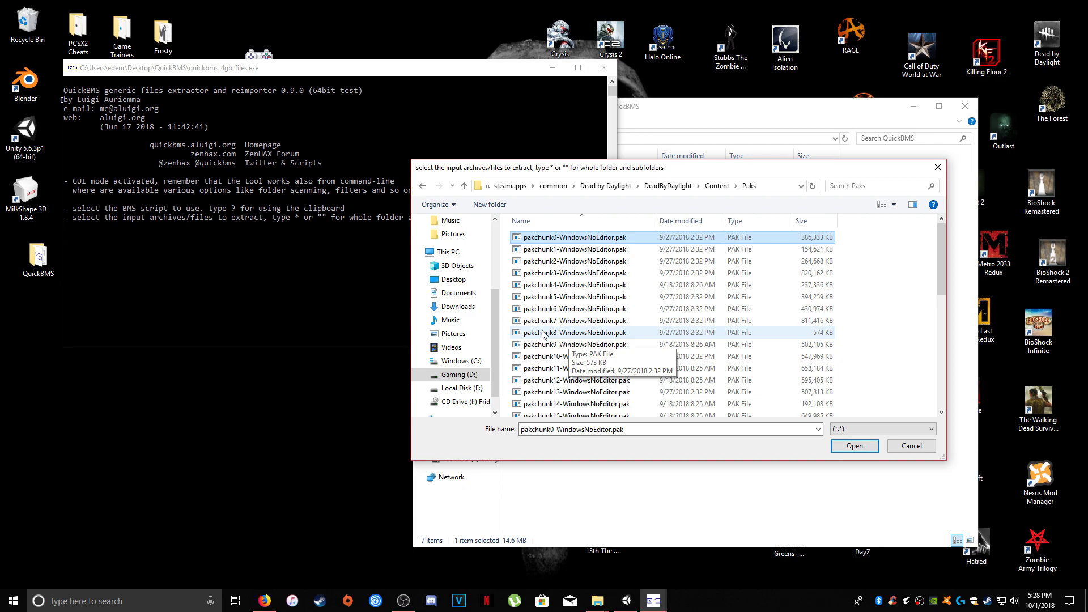
scroll(595, 414, "down", 8)
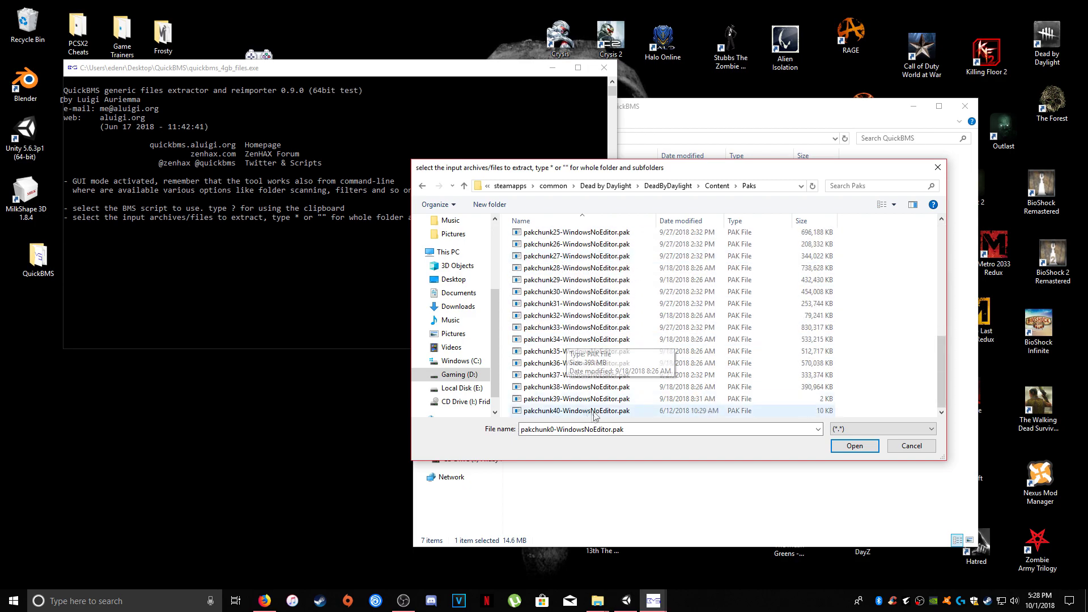
key("Home")
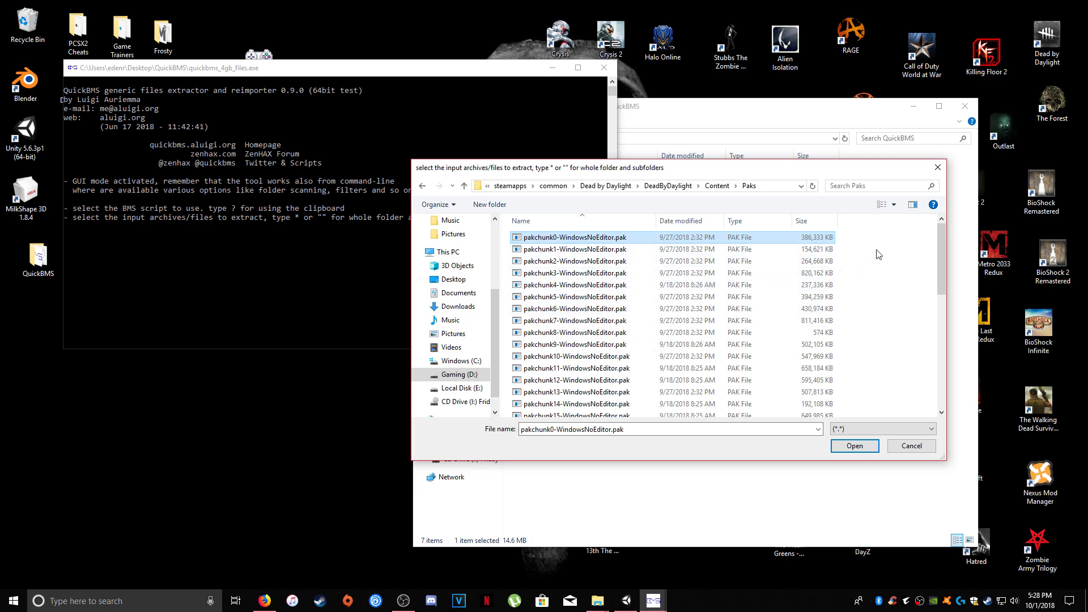
Select all pak files from pakchunk0 to pakchunk40 and load them as the archives to extract.
left_click_drag(873, 233, 398, 591)
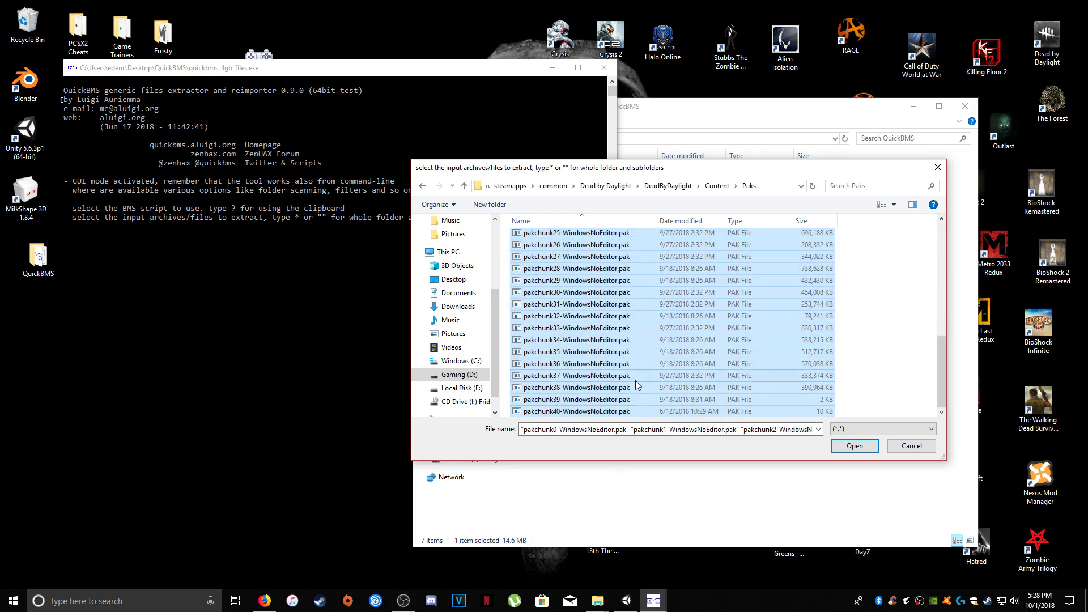
scroll(631, 386, "up", 8)
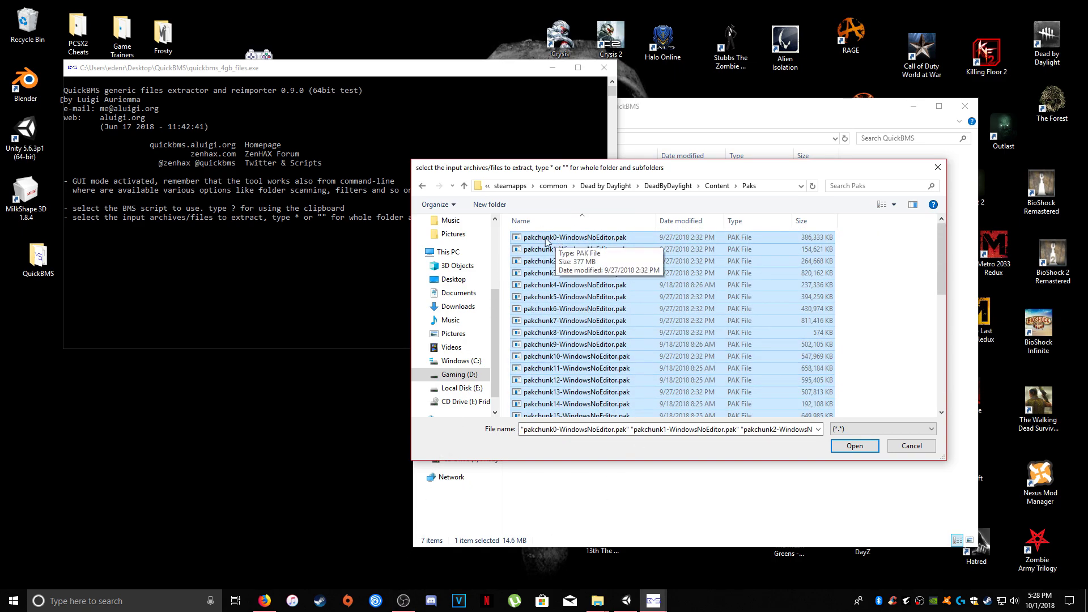
scroll(567, 266, "down", 8)
scroll(596, 329, "up", 8)
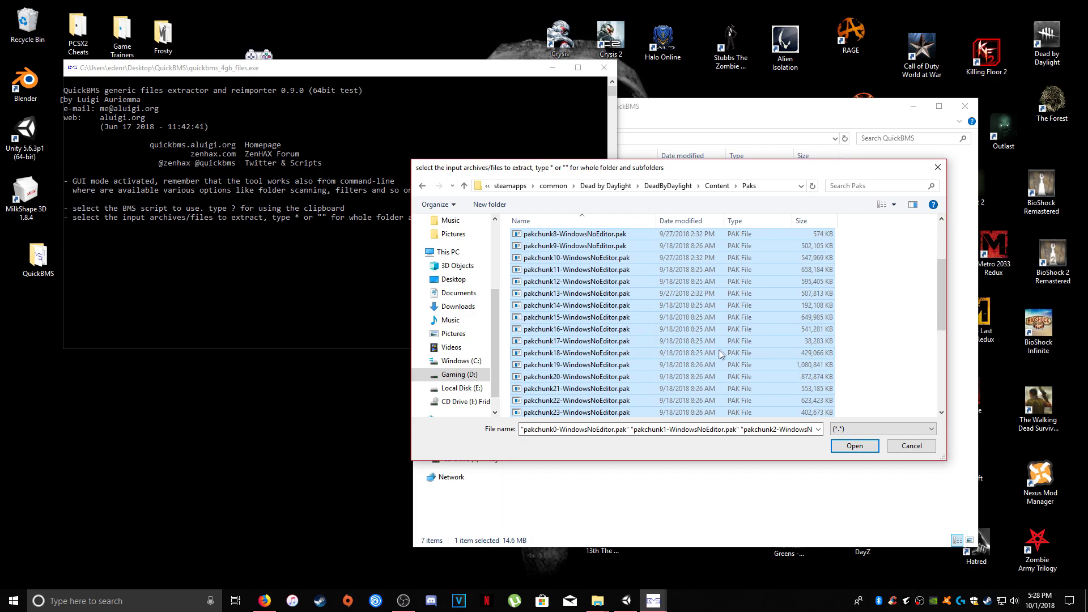
left_click(847, 448)
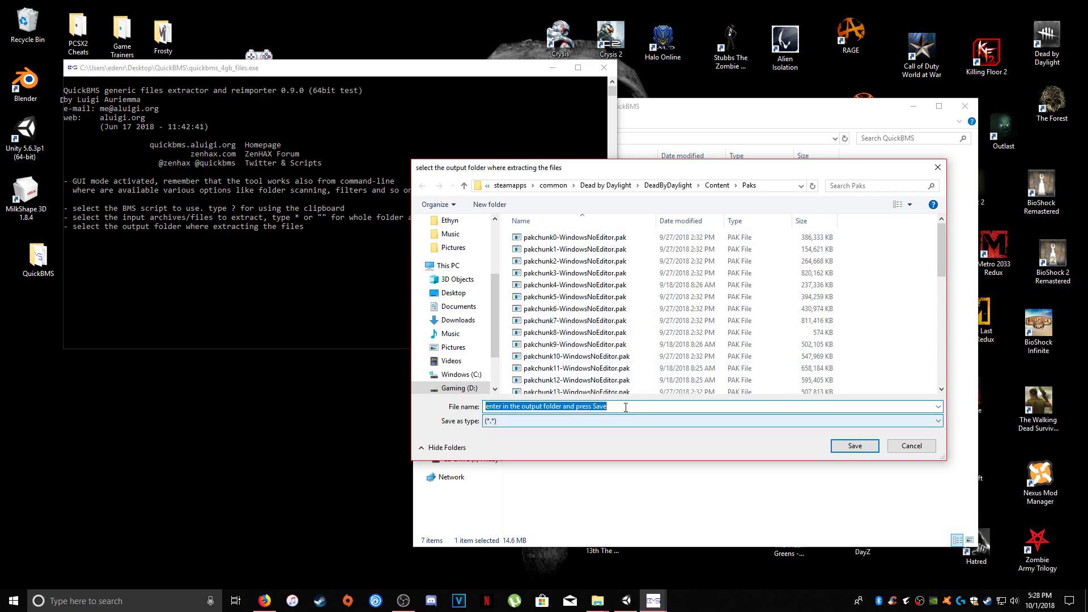
Create a folder named DbD 2.2.1 inside Paks for the extraction output.
right_click(879, 252)
mouse_move(922, 389)
left_click(808, 385)
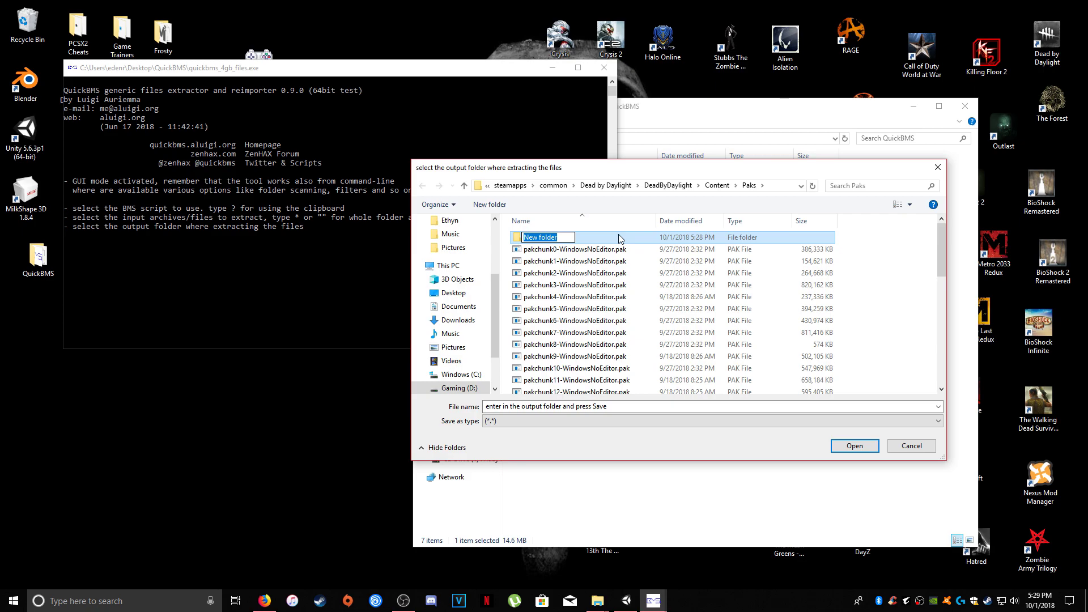
type("DbD 2.2.1")
left_click(612, 260)
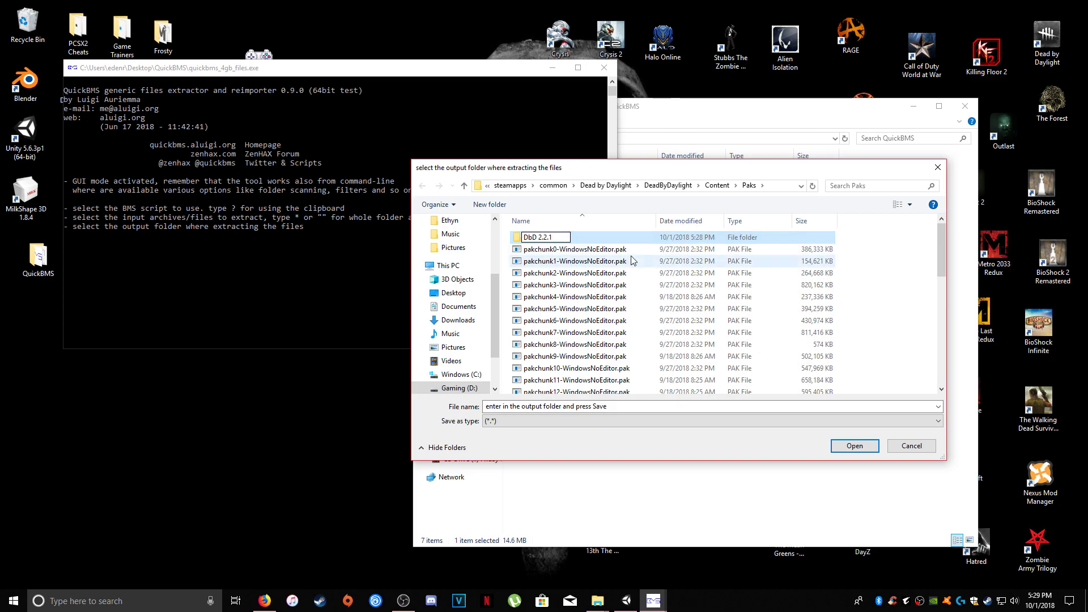
Create and open a Dead By Daylight subfolder inside DbD 2.2.1, and cancel the output folder selection.
left_click(607, 238)
double_click(606, 238)
right_click(568, 304)
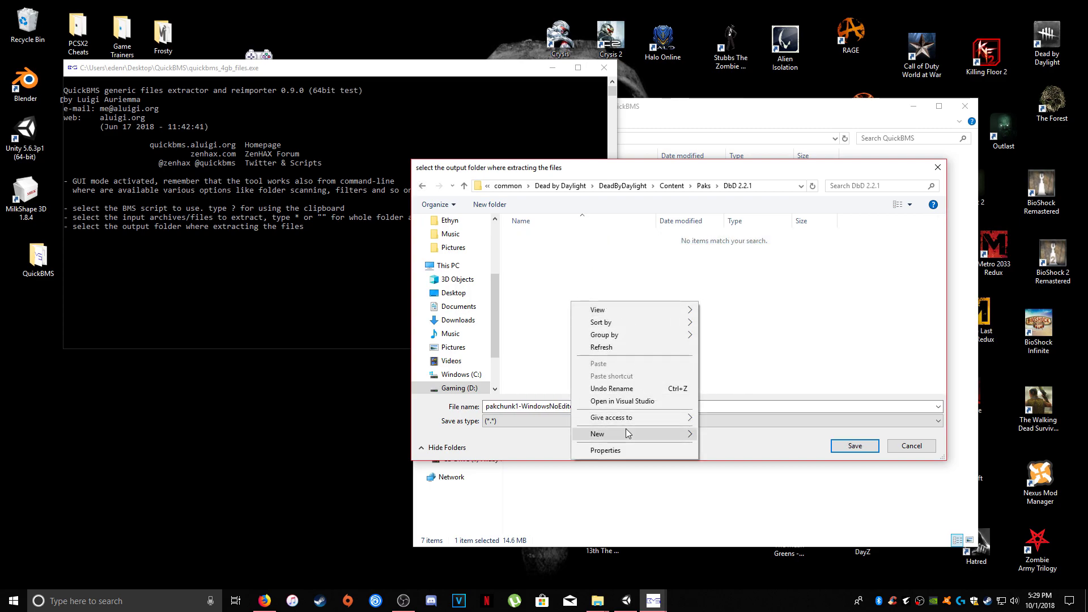
mouse_move(624, 434)
left_click(737, 434)
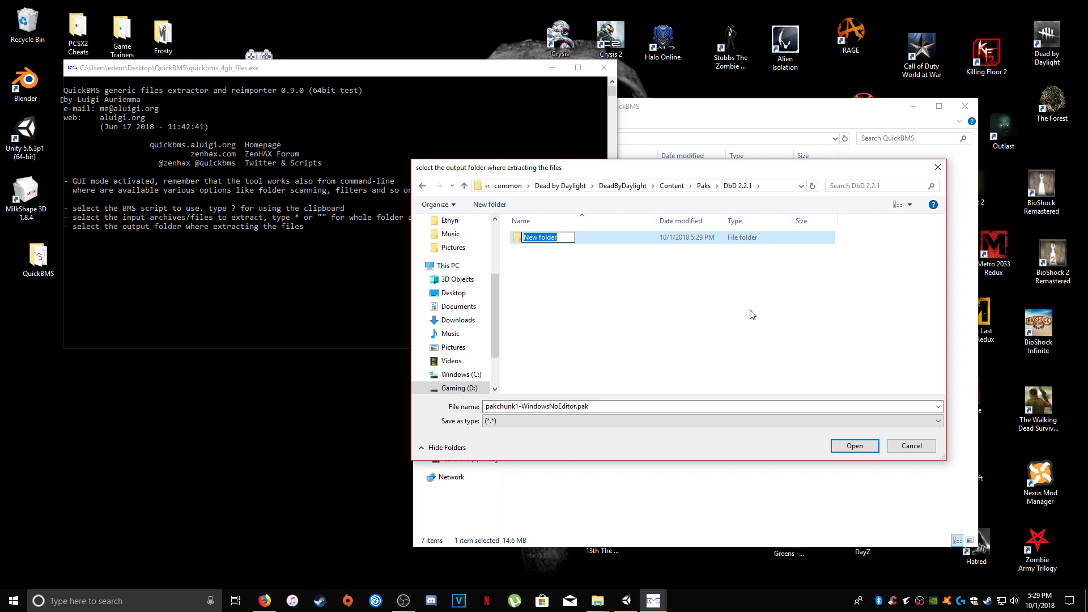
type("Dead By Dayli")
type("ght")
left_click(651, 289)
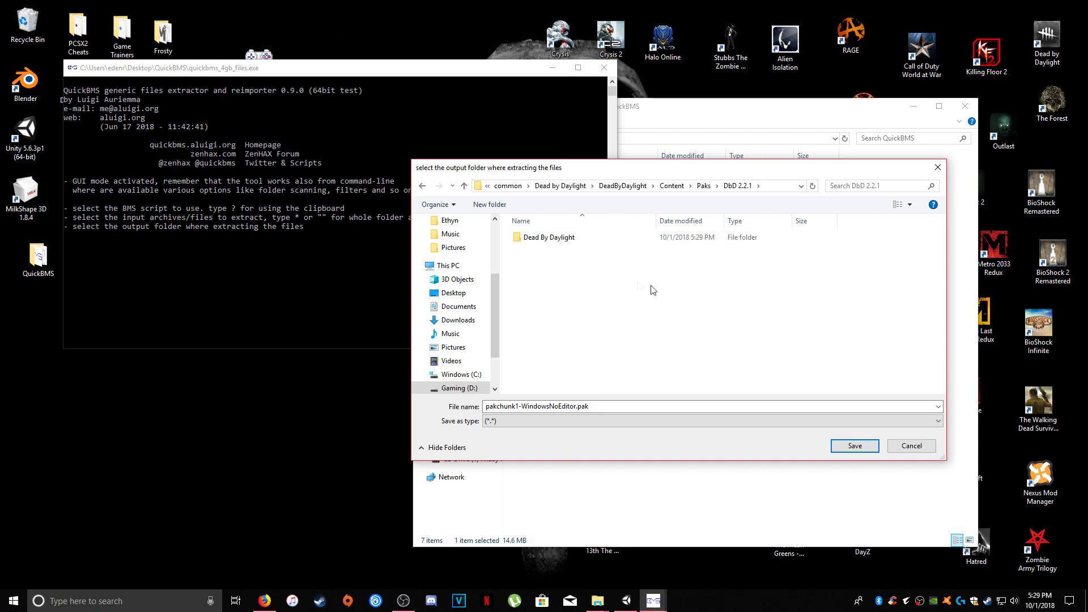
double_click(572, 238)
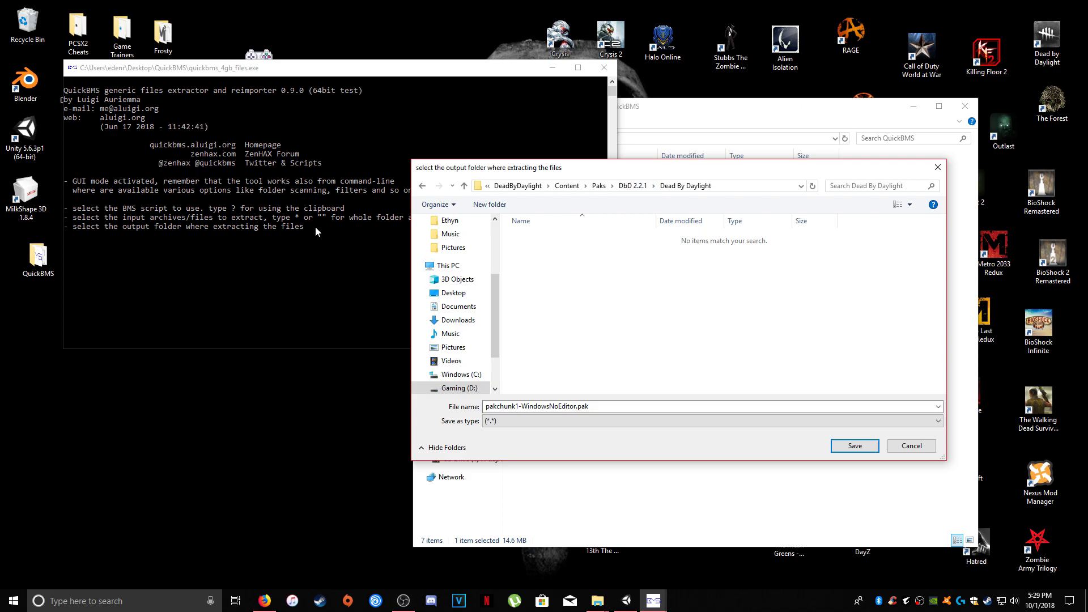
left_click(930, 447)
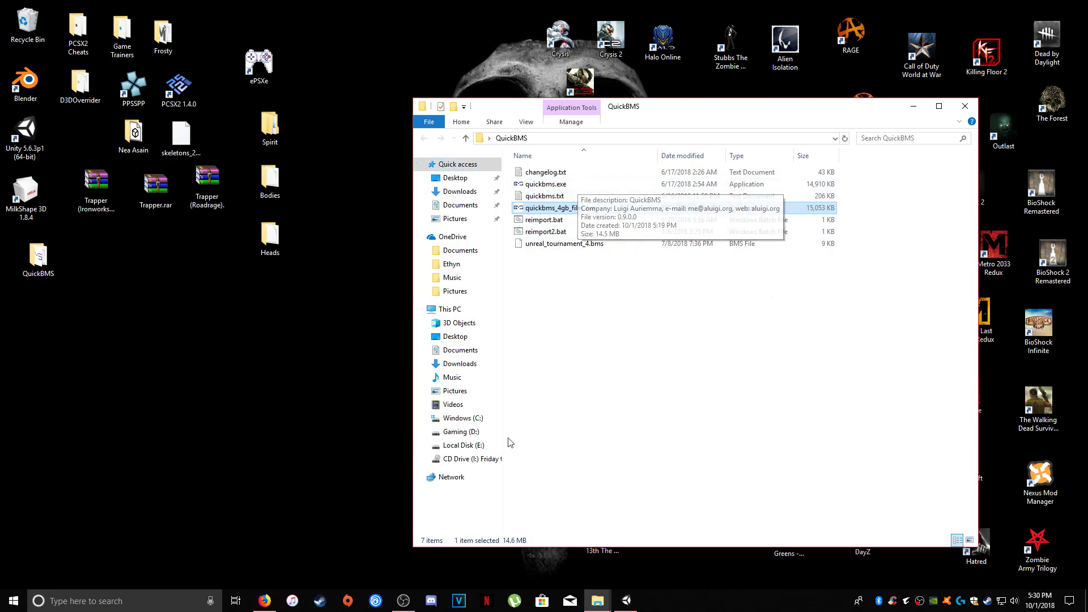
Go to D:\Program Files (x86)\Steam\steamapps\common\Dead by Daylight in the open File Explorer window.
left_click(669, 140)
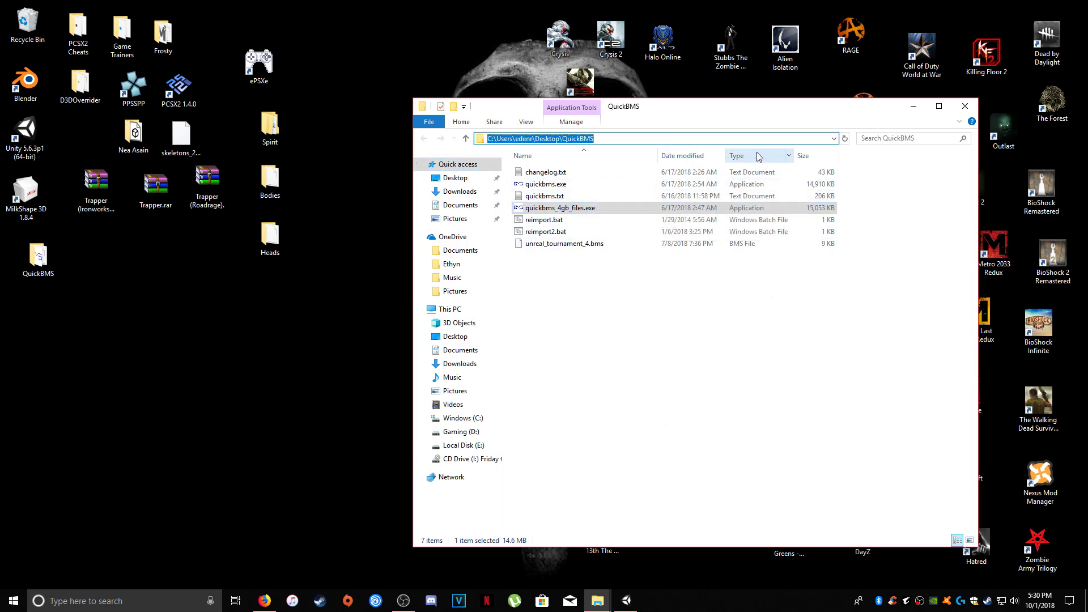
type("D:\\Program Files (x86)\\Steam\\steamapps\\common\\Dead by Daylight")
key("Return")
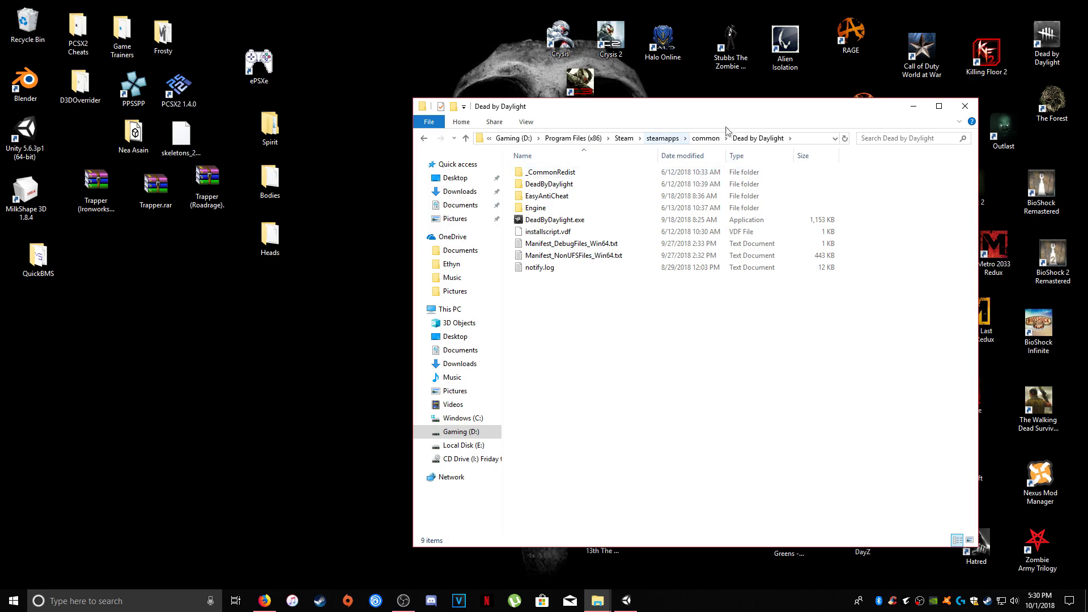
Go from steamapps\common to VRChat\VRChat Skins\Avatar Projects\WIP in the open File Explorer window.
left_click(663, 139)
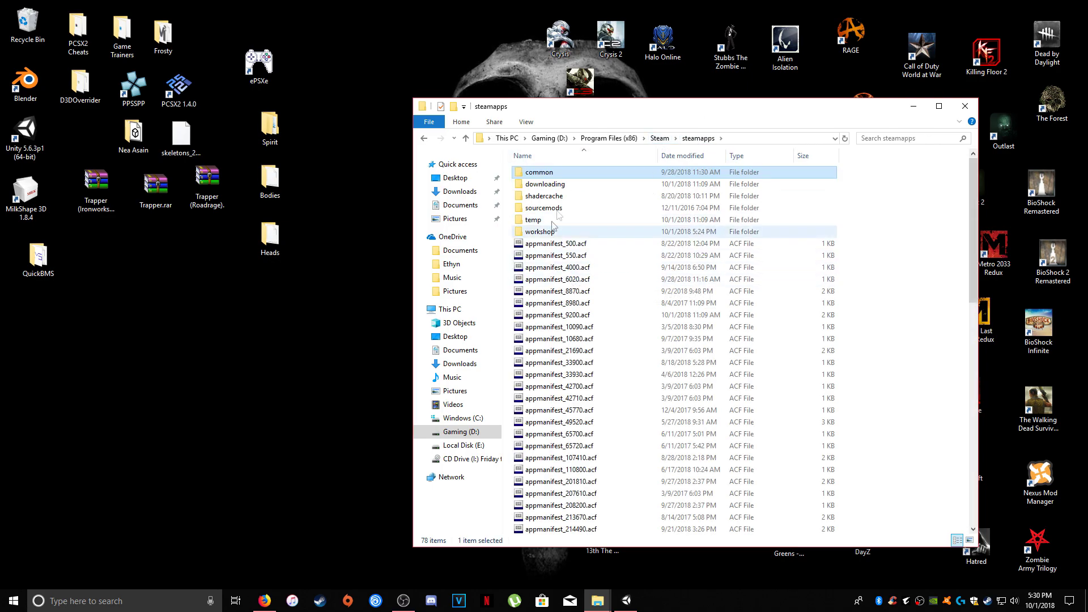
double_click(566, 172)
scroll(567, 426, "down", 5)
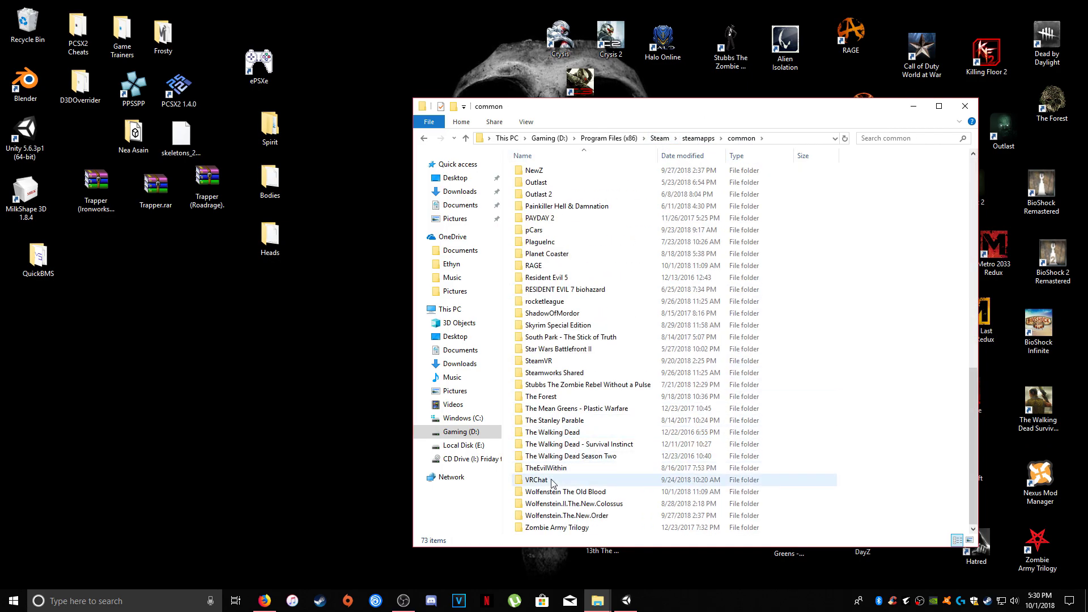
double_click(566, 479)
double_click(548, 184)
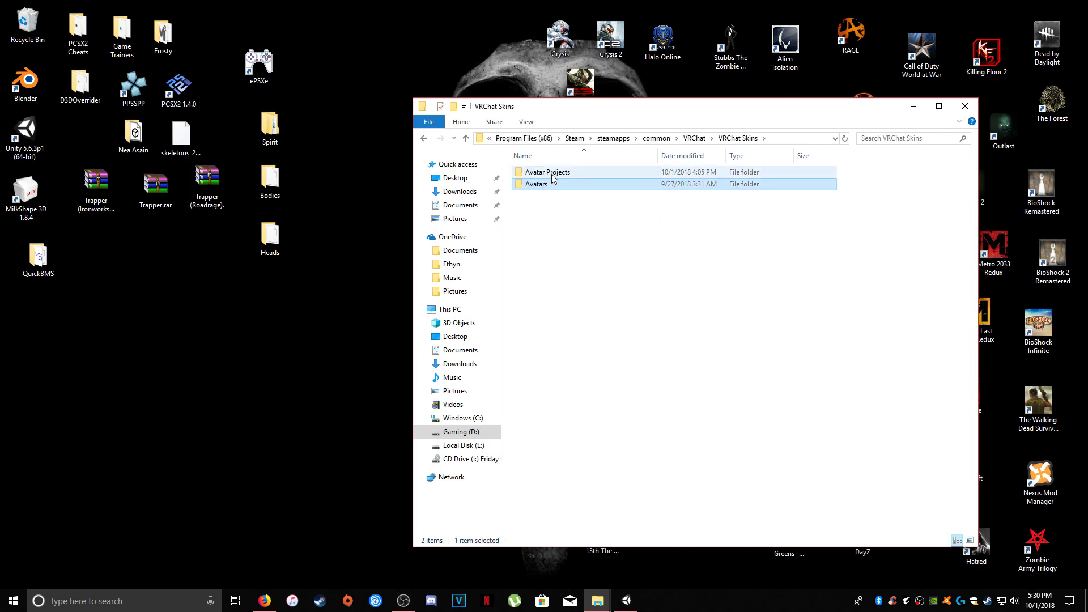
double_click(552, 173)
double_click(532, 232)
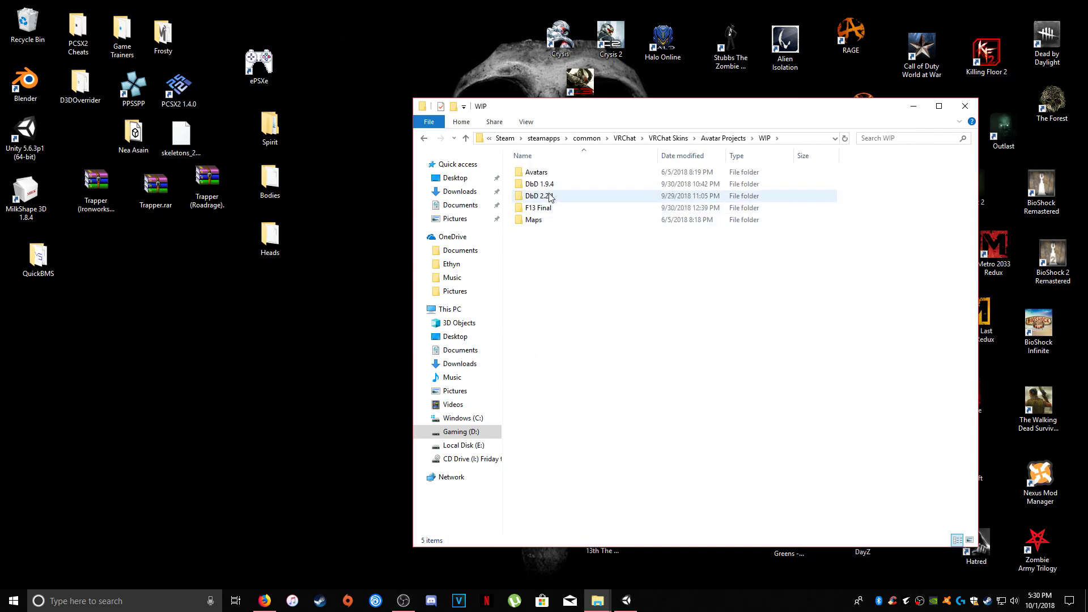
Open the DbD 2.2.1 folder inside WIP and delete its UmodelExport folder.
left_click(554, 196)
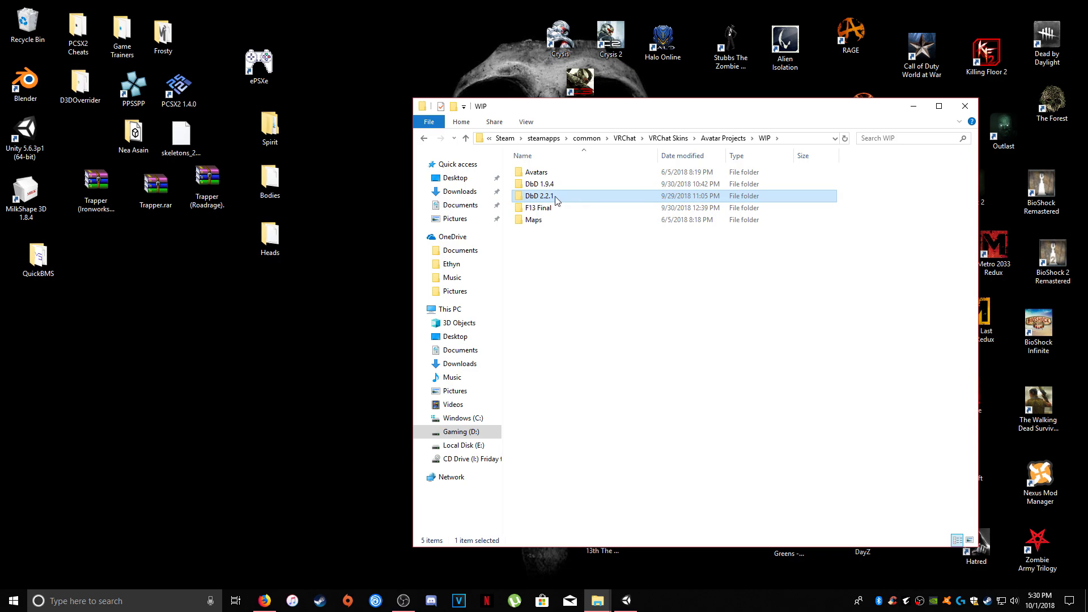
double_click(565, 197)
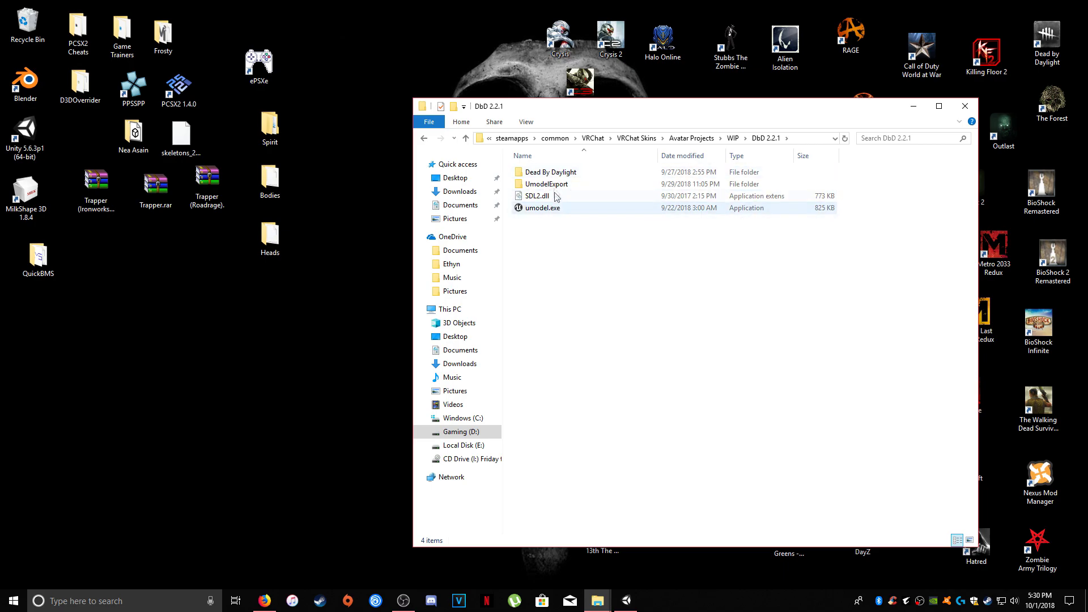
right_click(551, 184)
left_click(595, 501)
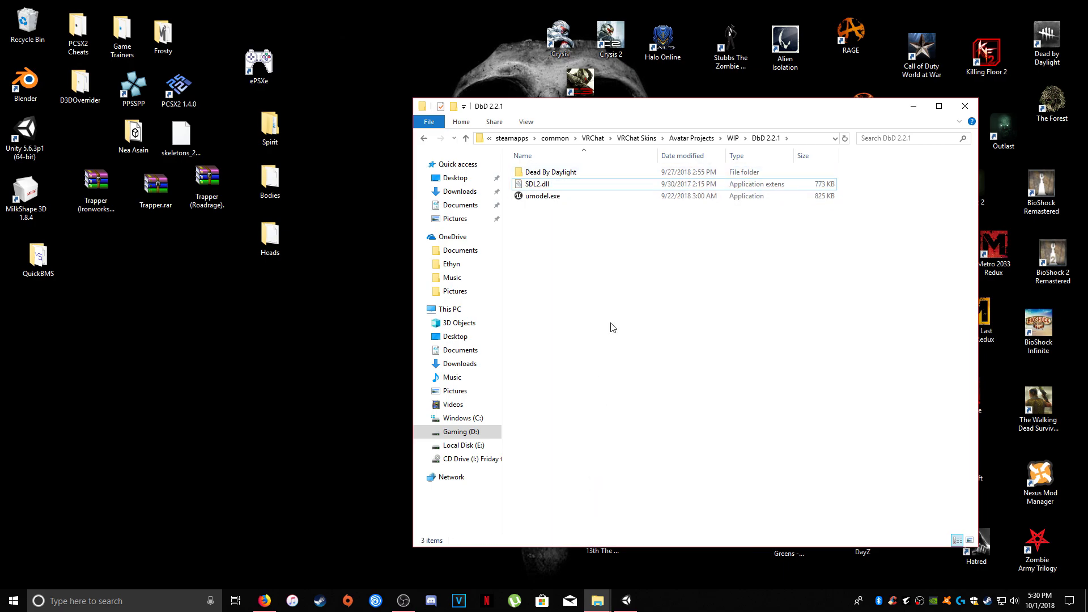
Look through the extracted folders and files in Dead By Daylight, and return to DbD 2.2.1.
left_click(576, 171)
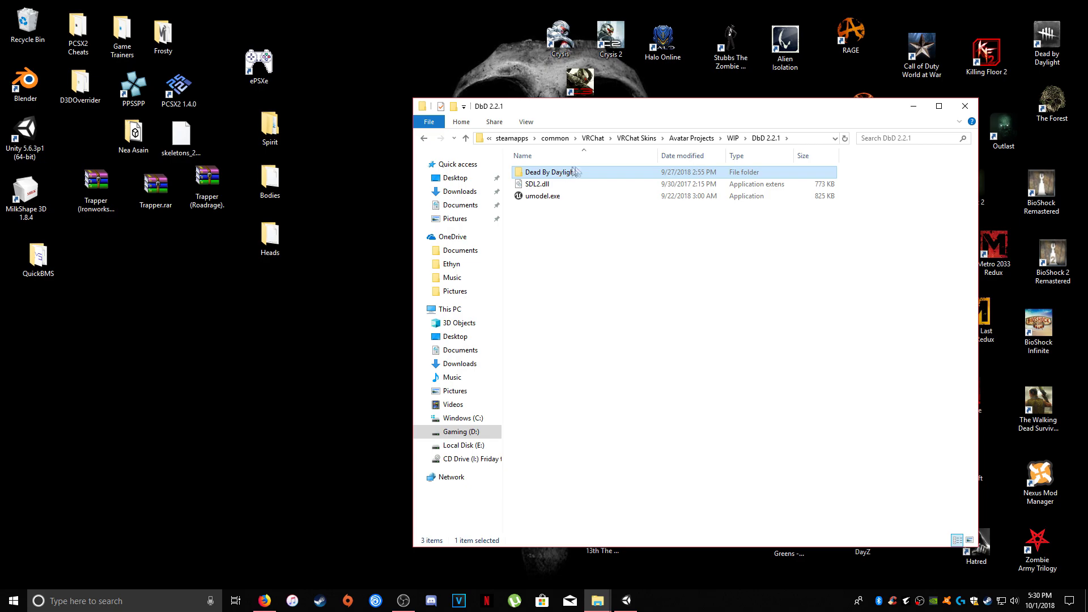
double_click(576, 171)
scroll(587, 419, "down", 10)
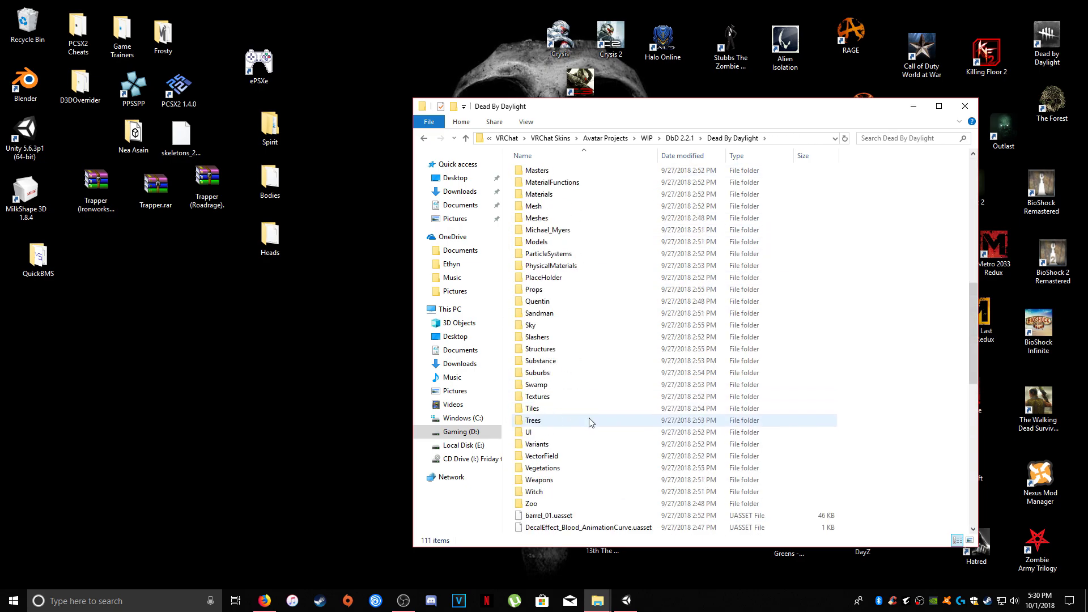
scroll(589, 422, "down", 14)
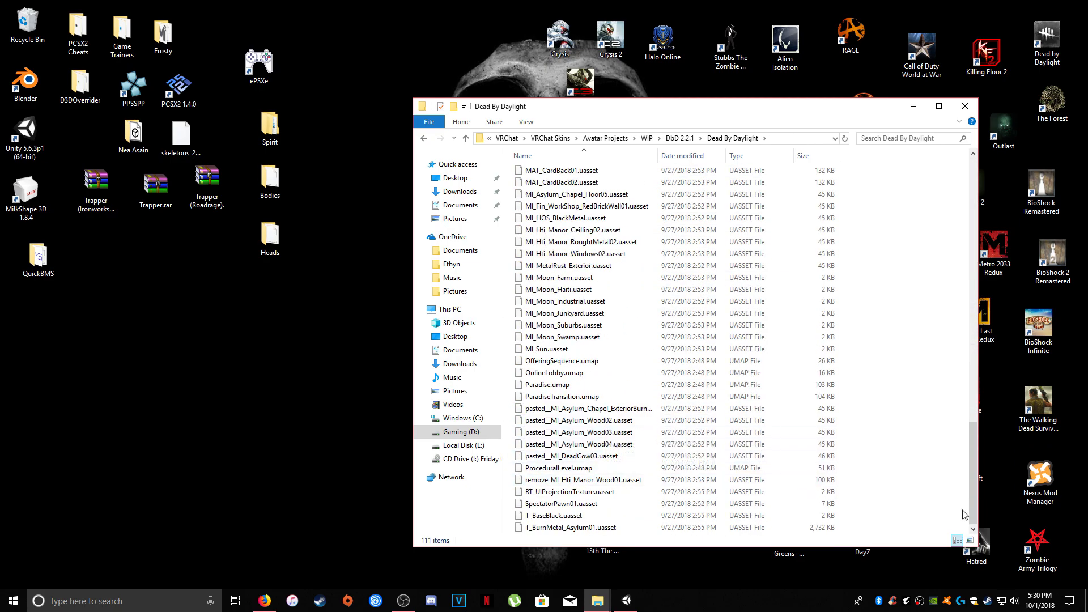
left_click_drag(966, 514, 945, 170)
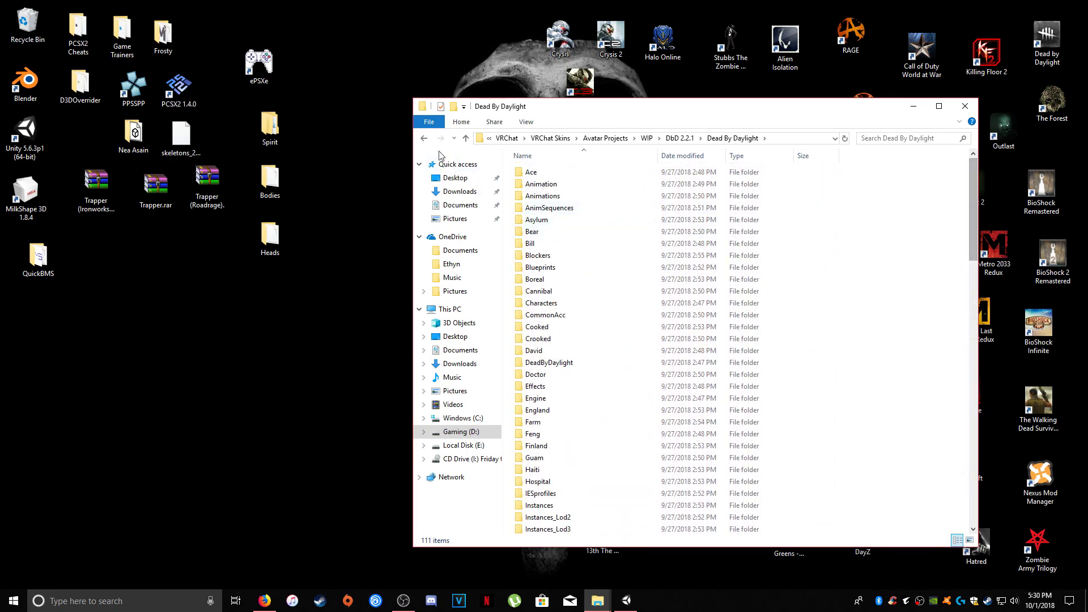
left_click(425, 138)
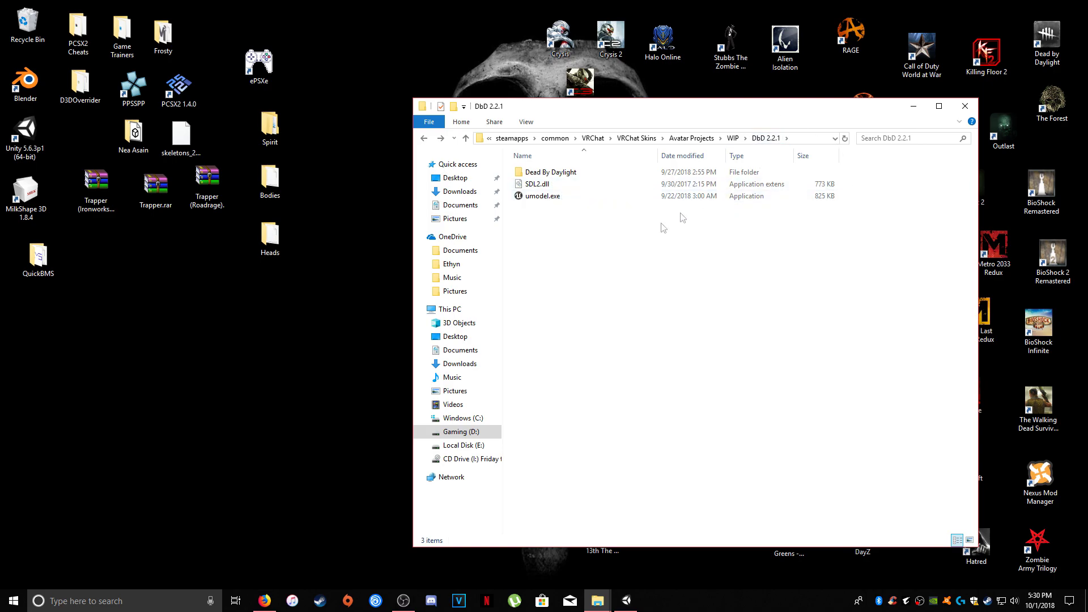
Launch umodel.exe and load the game files with game detection overridden to Unreal engine 4, version Unreal engine 4.13.
double_click(542, 196)
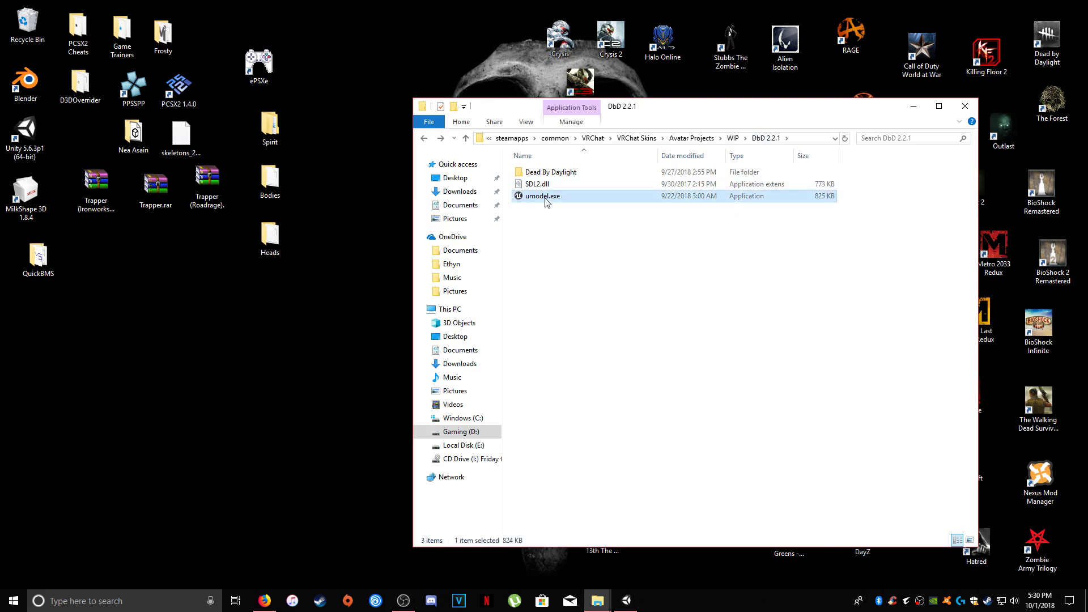
left_click(413, 266)
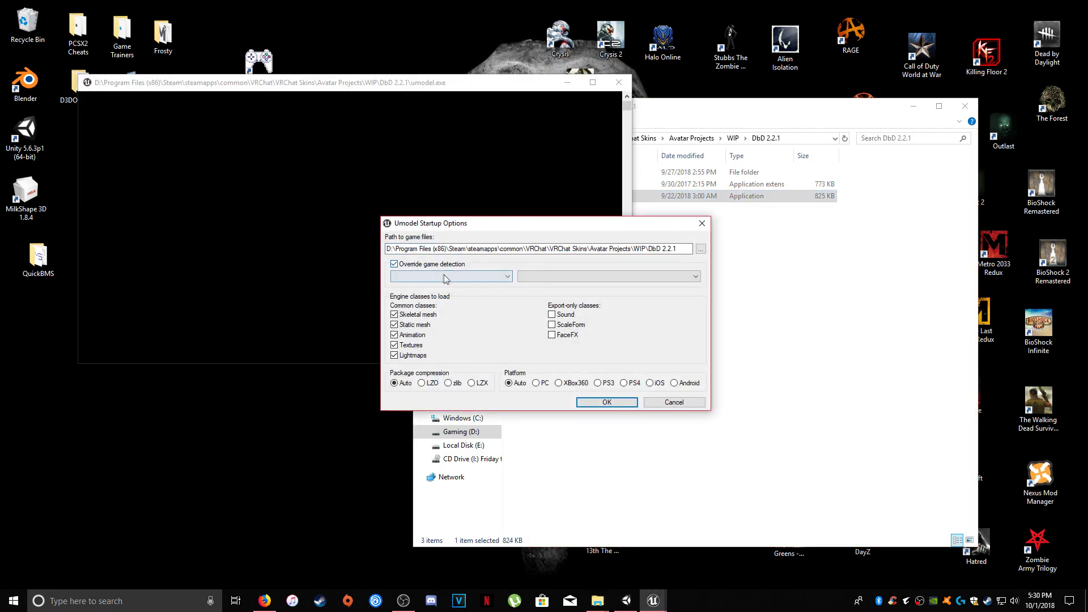
left_click(445, 276)
left_click(444, 316)
left_click(576, 276)
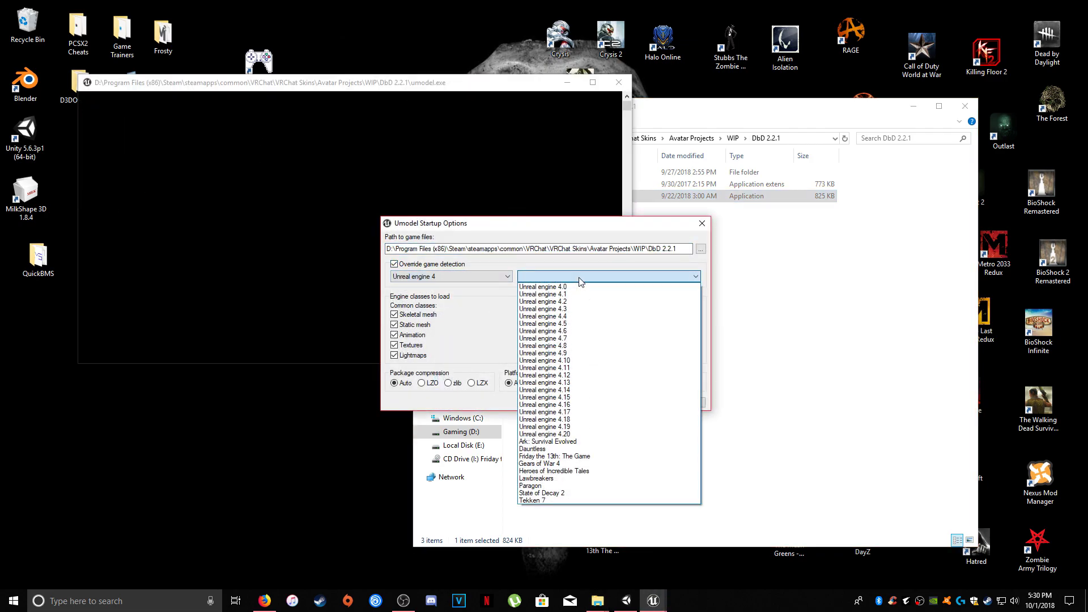
left_click(578, 384)
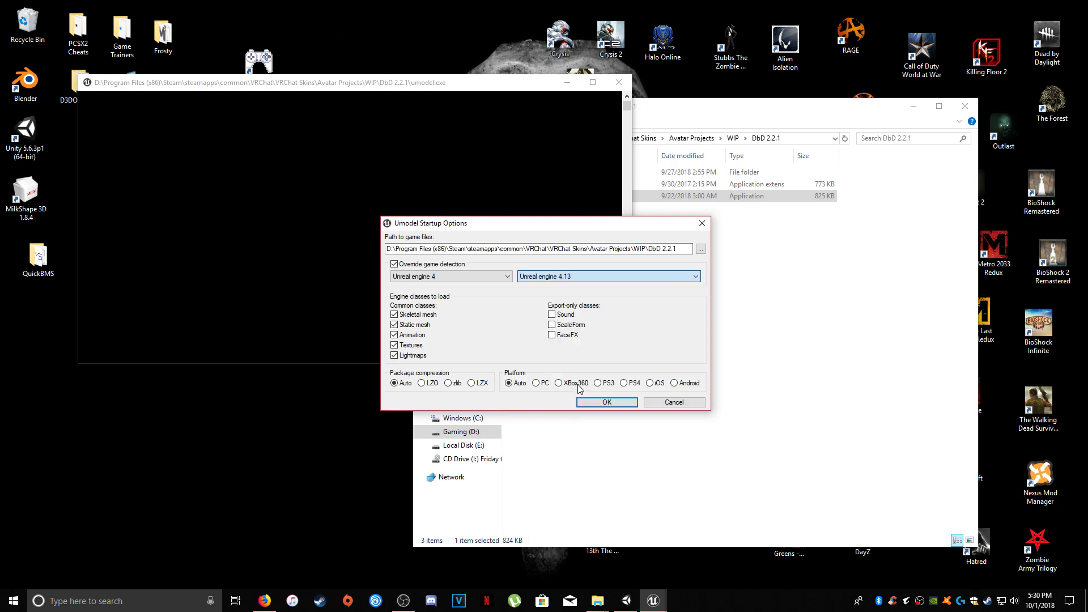
left_click(615, 405)
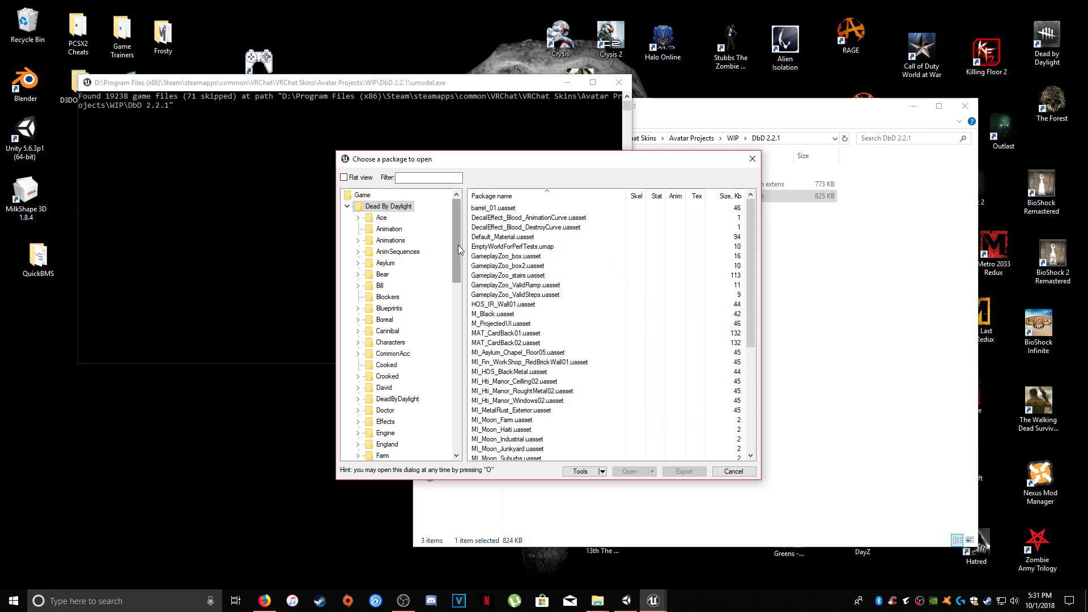
Enlarge the package selection window and check the Animations, Dead By Daylight and Game folders in the tree.
mouse_move(458, 245)
left_mouse_down()
mouse_move(455, 408)
mouse_move(456, 247)
left_mouse_up()
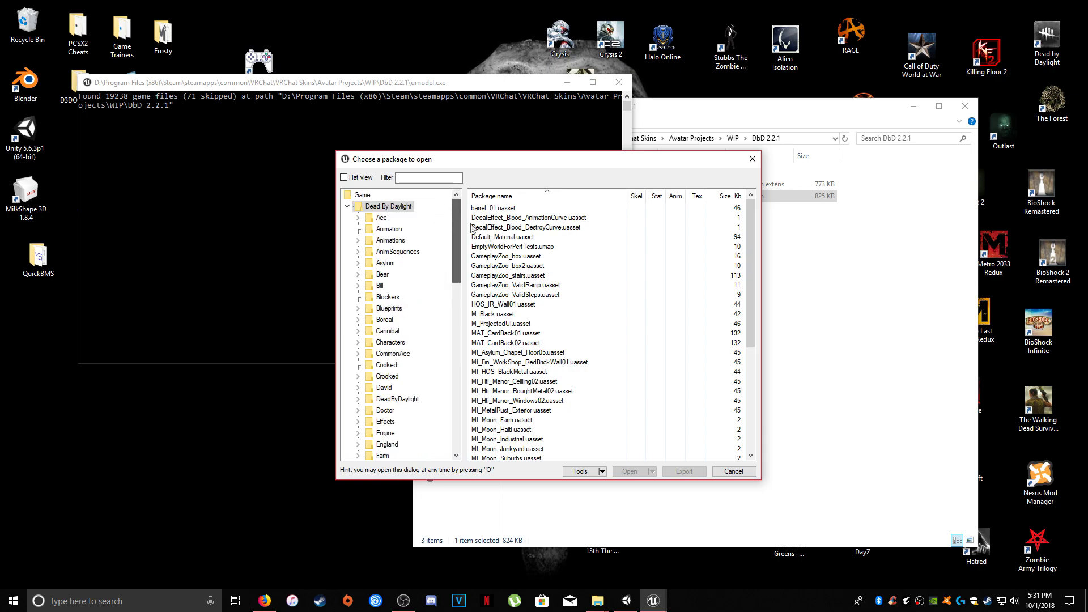
left_click_drag(761, 481, 863, 511)
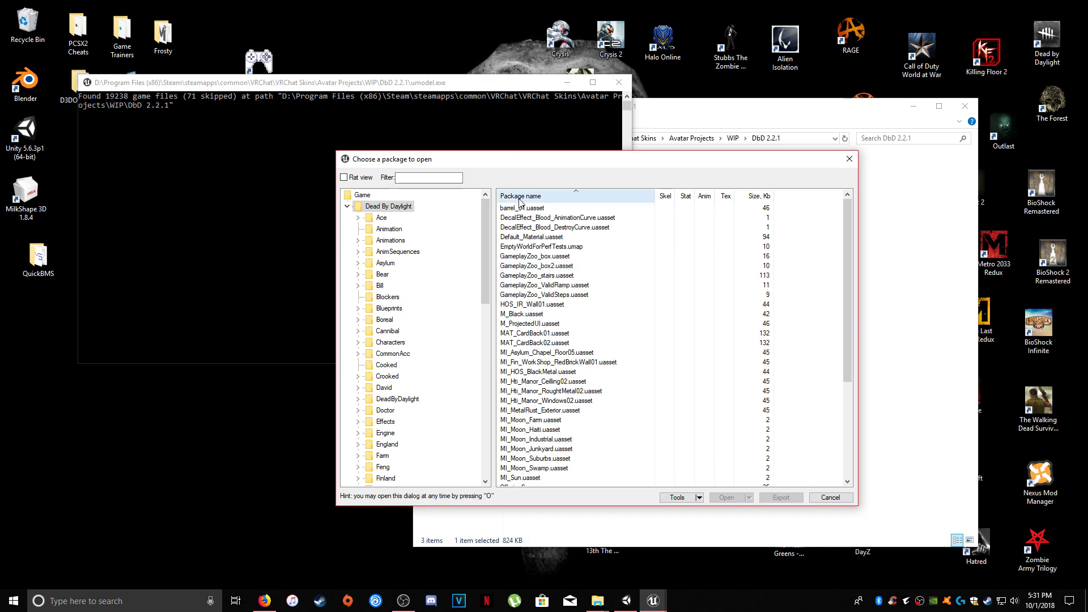
left_click(426, 178)
left_click(389, 229)
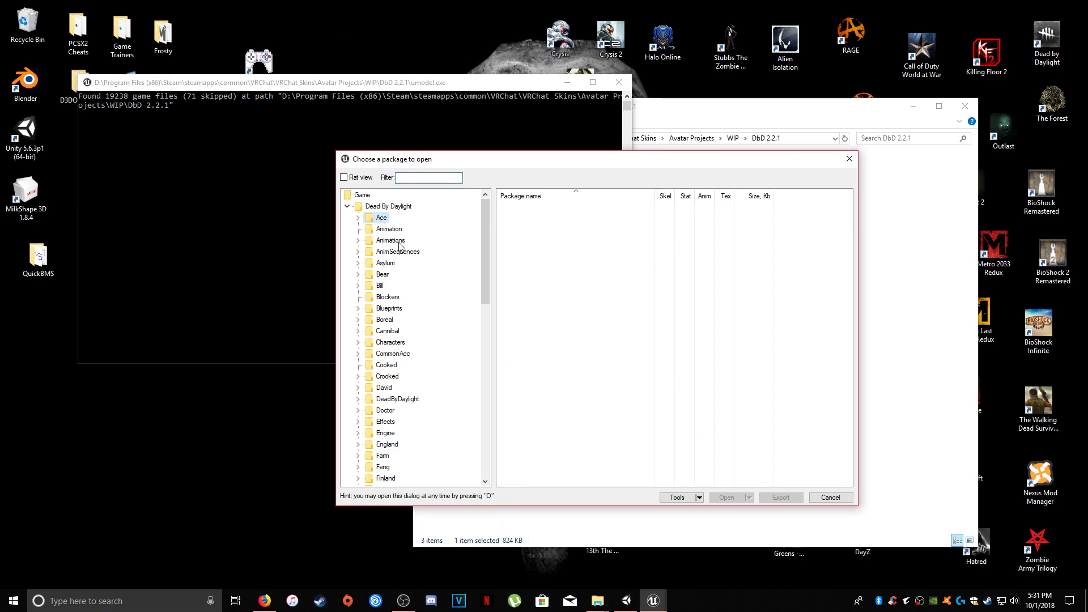
left_click(389, 239)
left_click(388, 207)
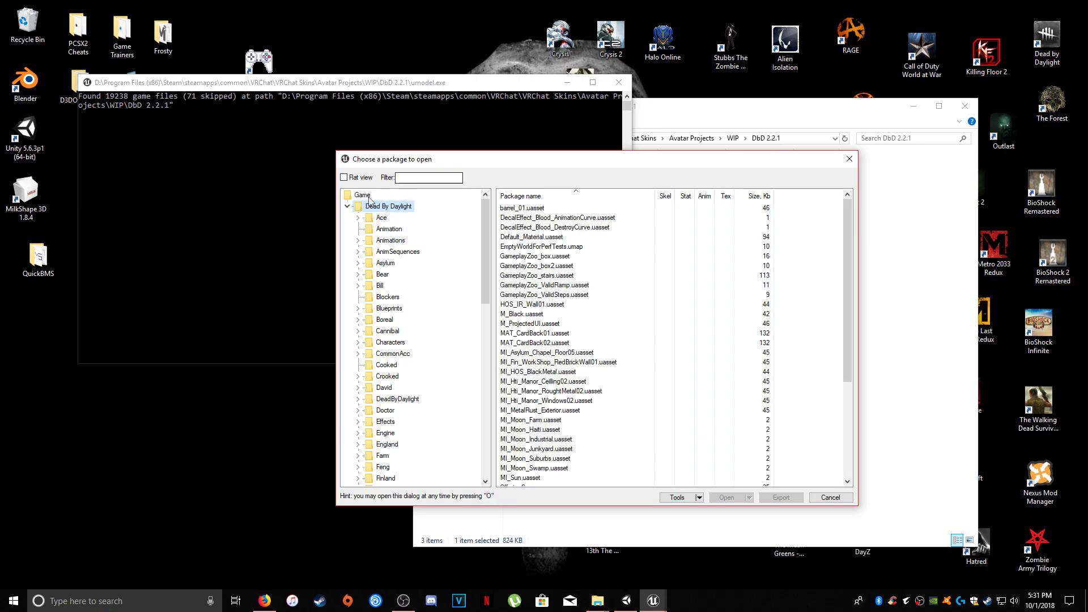
left_click(371, 196)
left_click(421, 179)
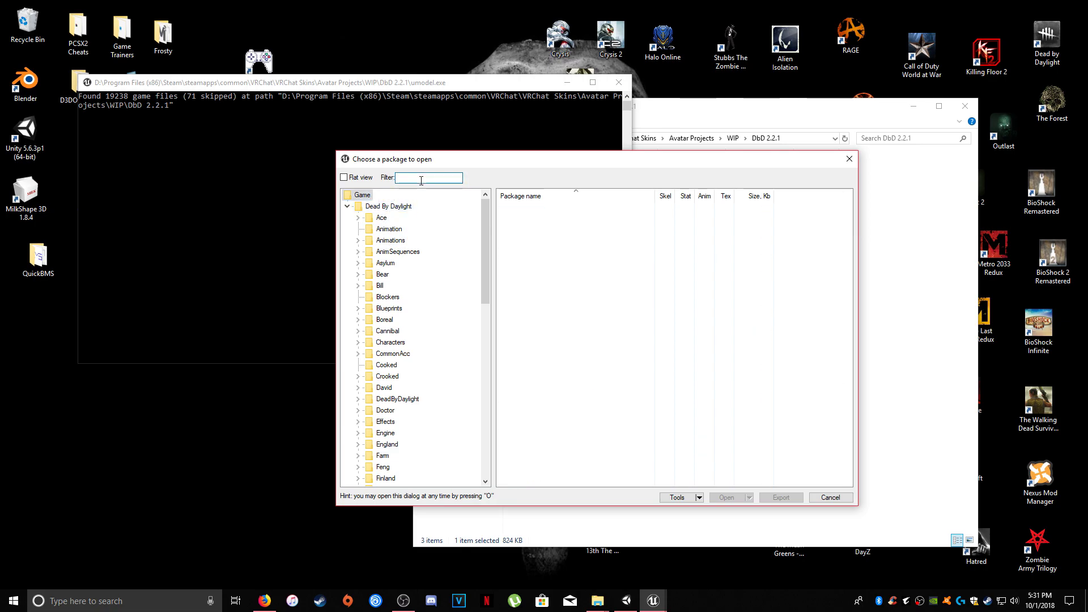
type("ki")
left_click_drag(421, 180, 393, 181)
key("BackSpace")
Examine the packages in the Ace and Characters folders and look through the whole Dead By Daylight folder tree.
left_click(404, 230)
left_click(383, 218)
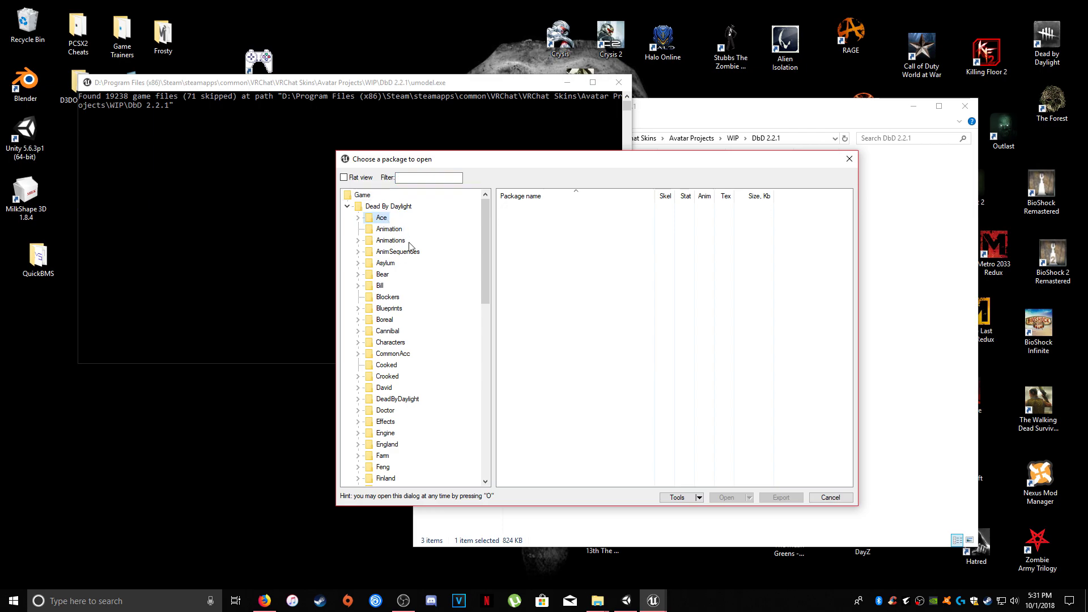
scroll(391, 362, "down", 1)
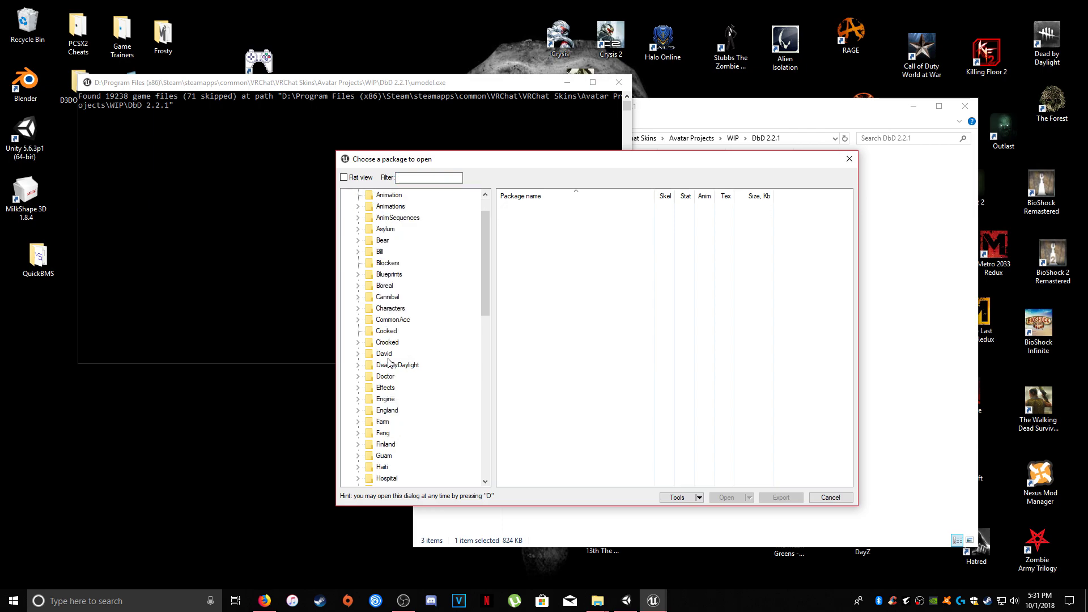
scroll(397, 367, "up", 1)
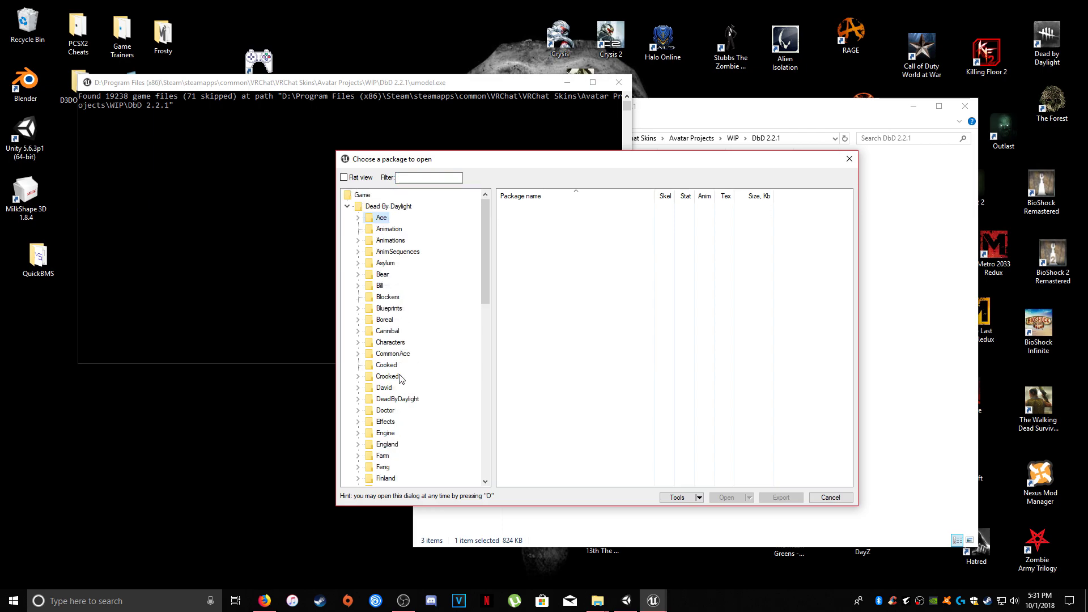
left_click(391, 344)
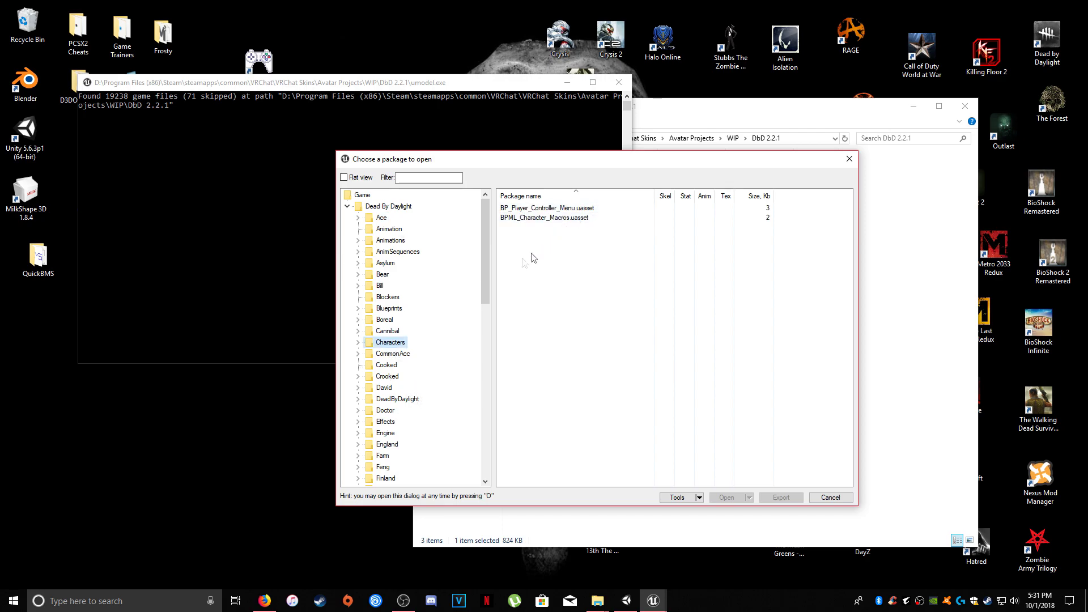
scroll(385, 397, "down", 4)
scroll(382, 412, "up", 2)
scroll(382, 413, "down", 5)
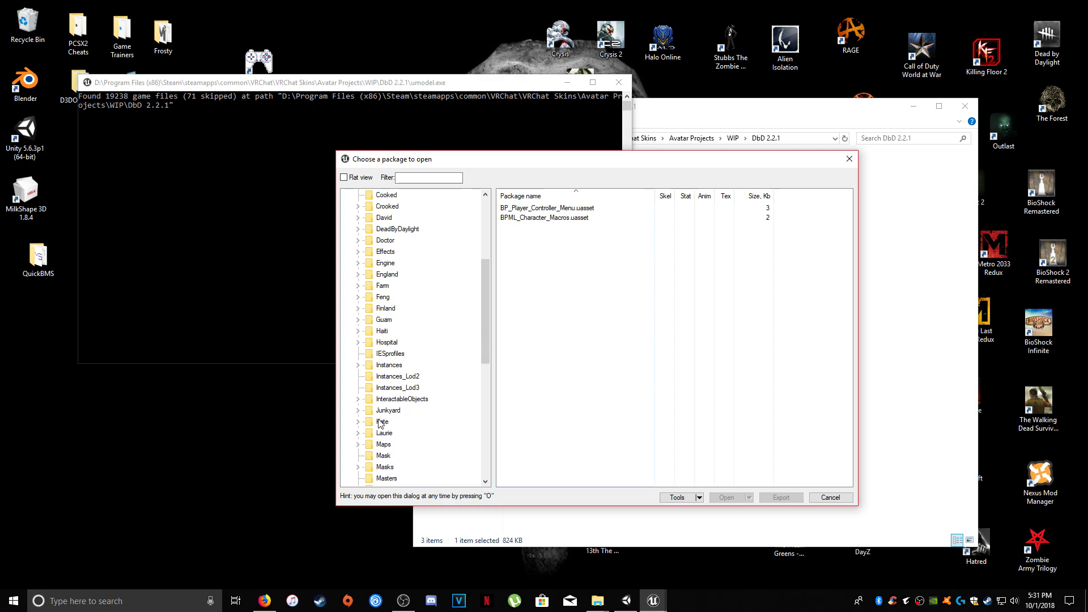
scroll(380, 428, "up", 2)
scroll(384, 429, "up", 3)
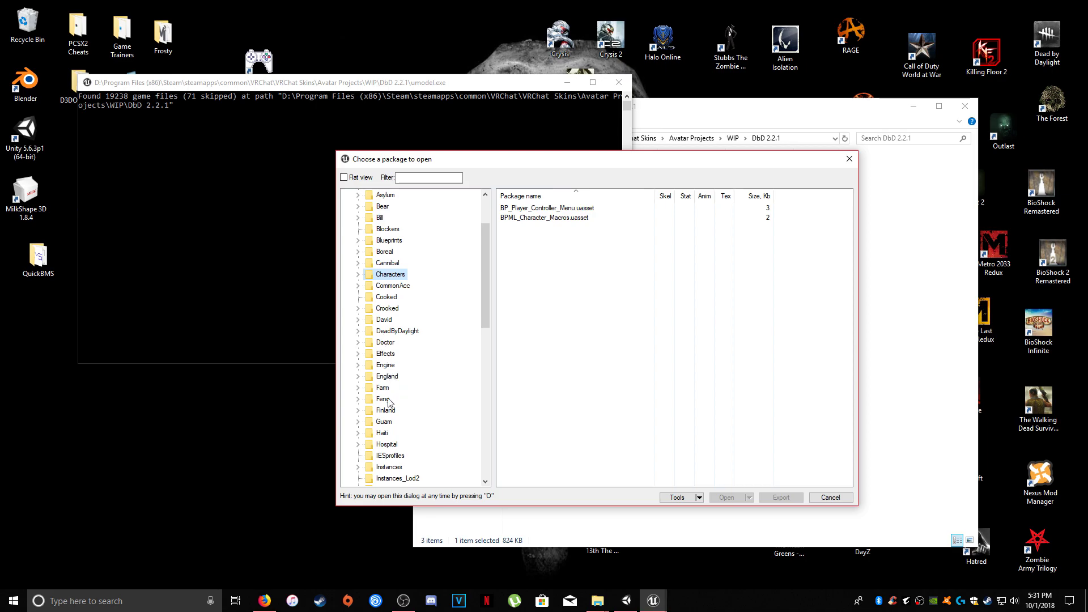
scroll(389, 401, "down", 1)
scroll(389, 403, "down", 4)
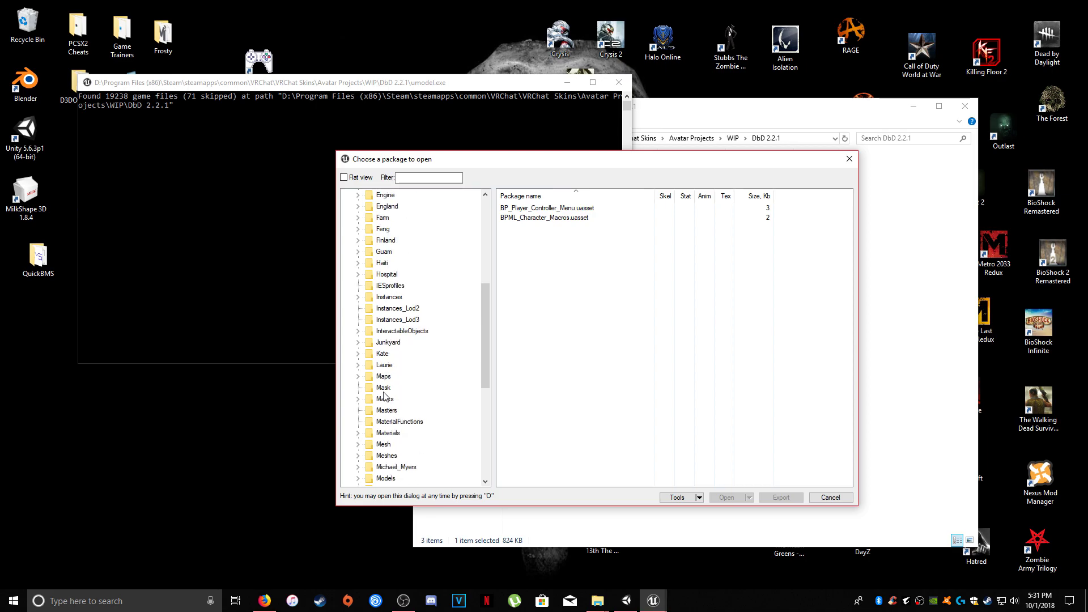
scroll(386, 394, "down", 7)
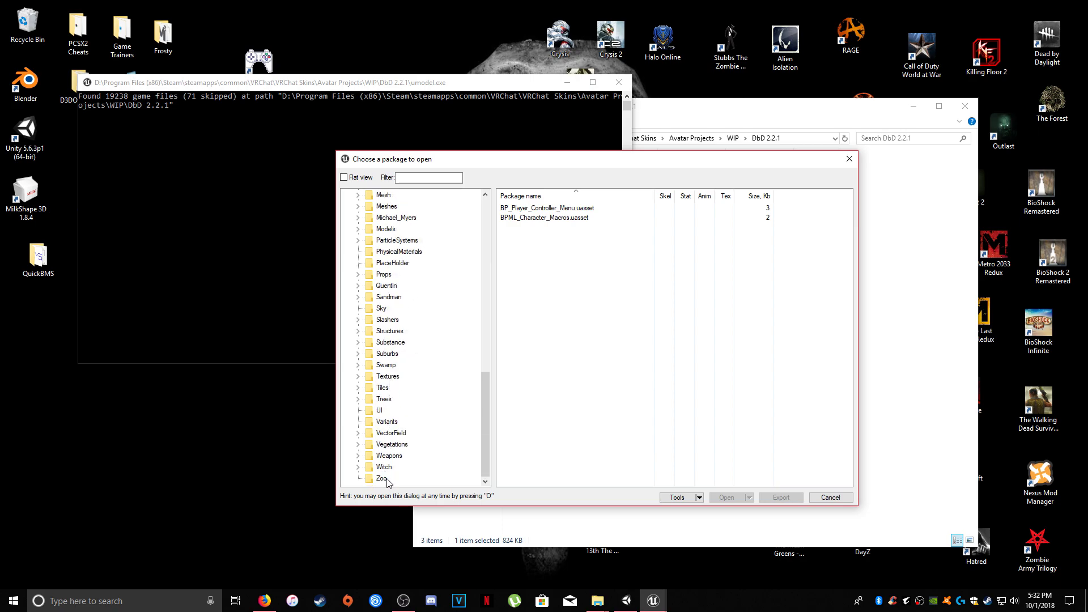
scroll(386, 480, "up", 3)
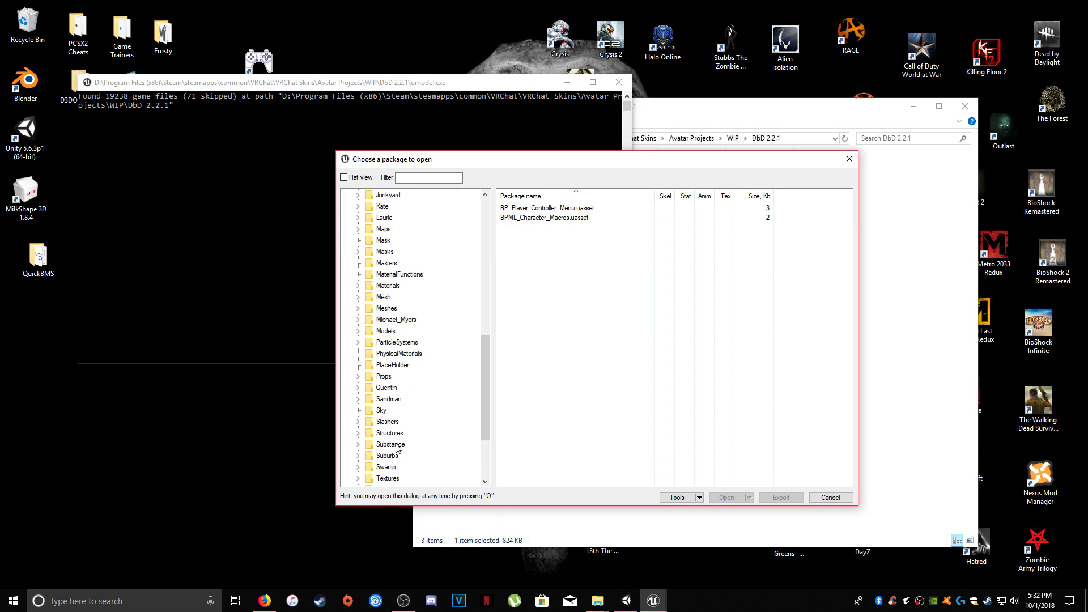
scroll(395, 435, "up", 4)
scroll(394, 435, "up", 5)
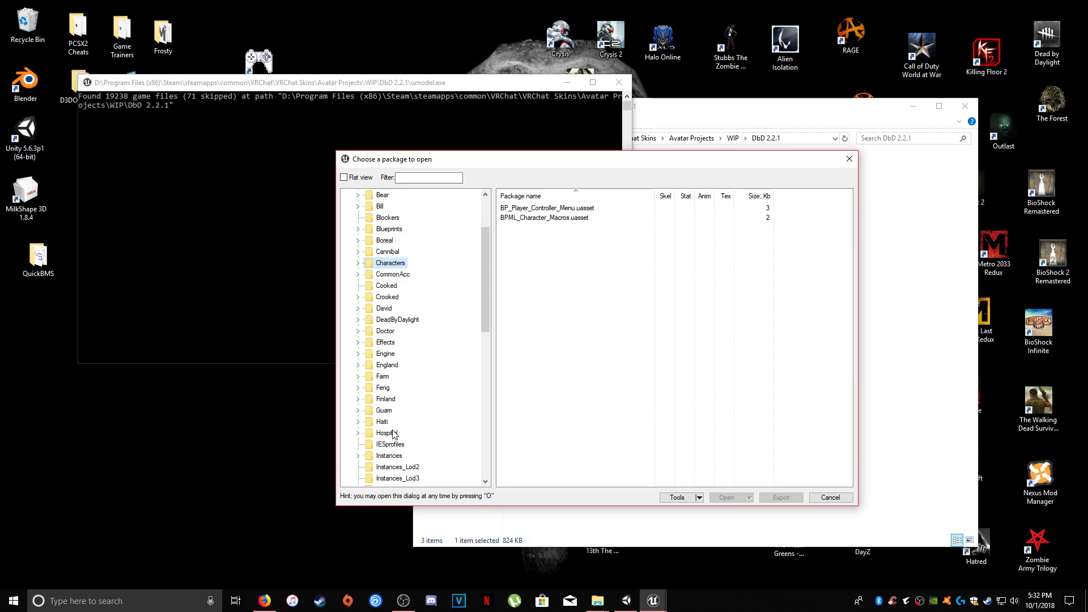
scroll(395, 435, "down", 12)
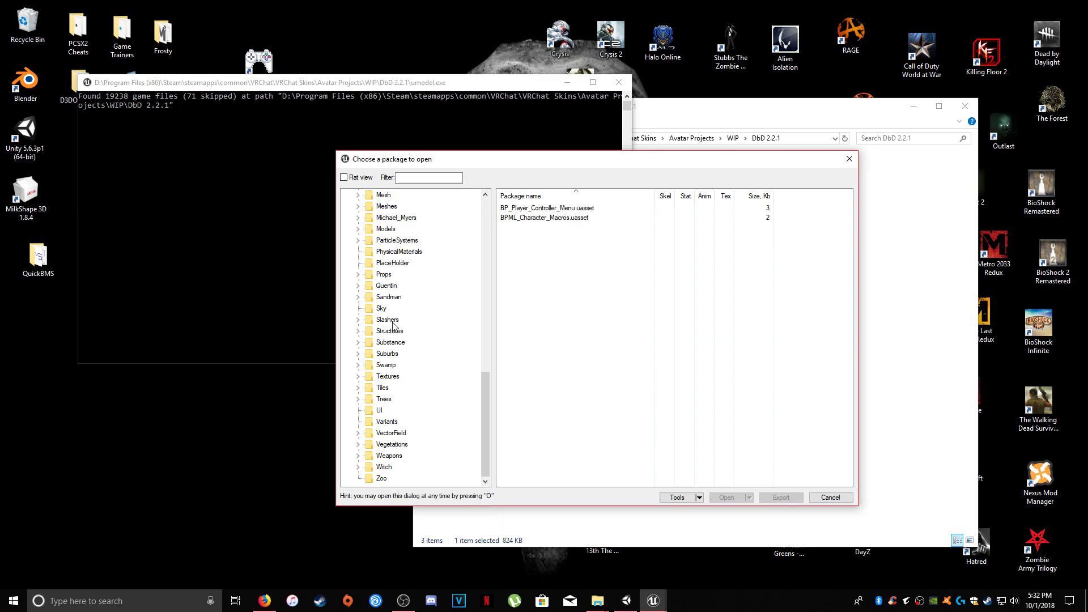
Check the packages in the top-level Slashers folder, and expand the Characters folder in the tree.
left_click(387, 319)
scroll(395, 326, "up", 14)
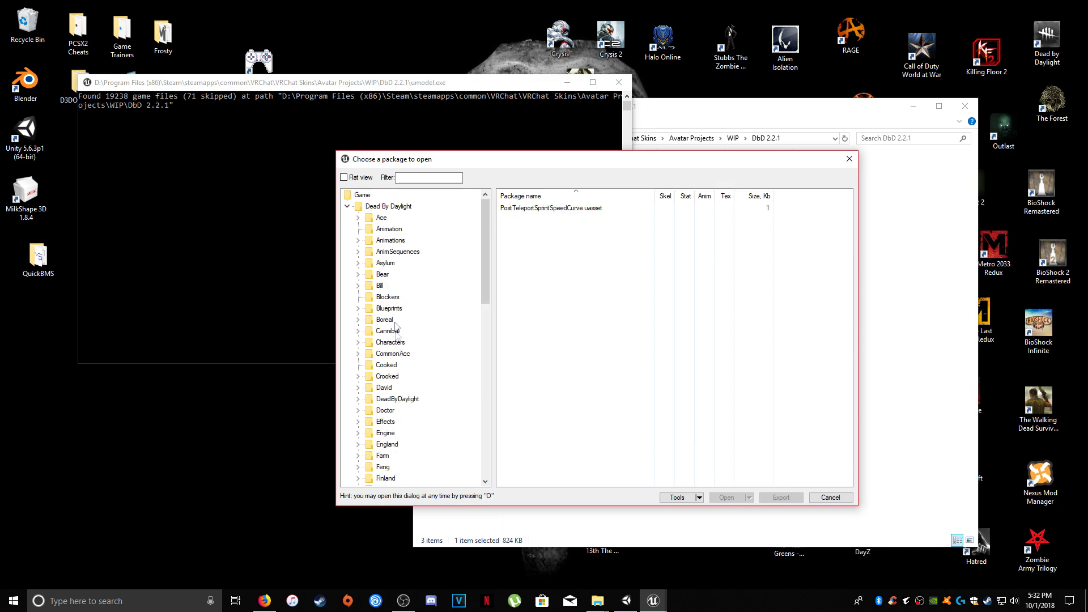
left_click(360, 342)
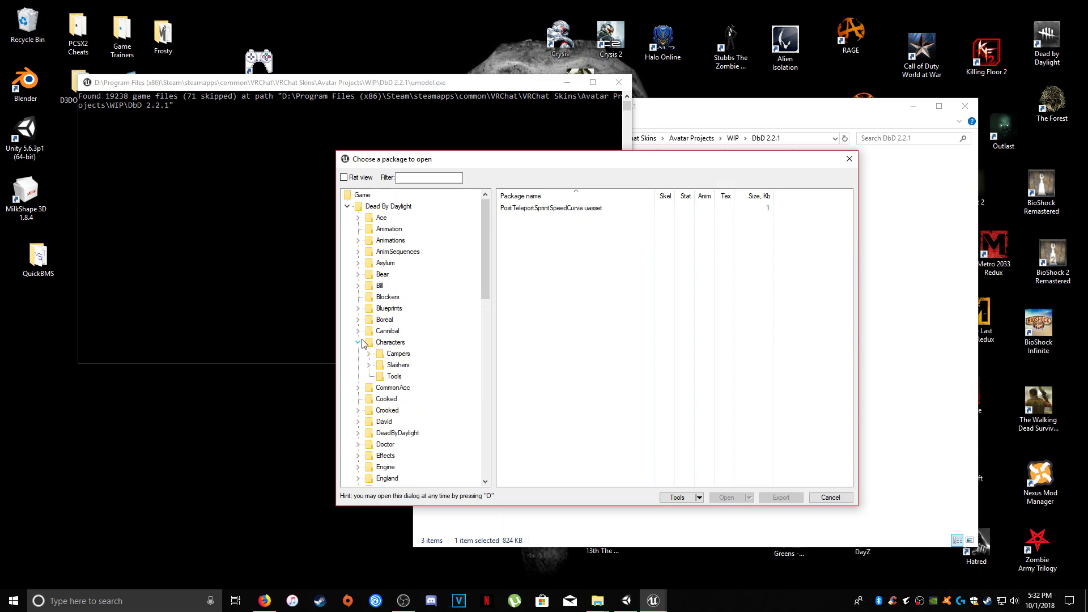
Examine the packages in the Slashers subfolder of Characters and in the Guam folder, and look through the surrounding folders.
left_click(398, 365)
scroll(411, 405, "down", 5)
scroll(390, 394, "up", 3)
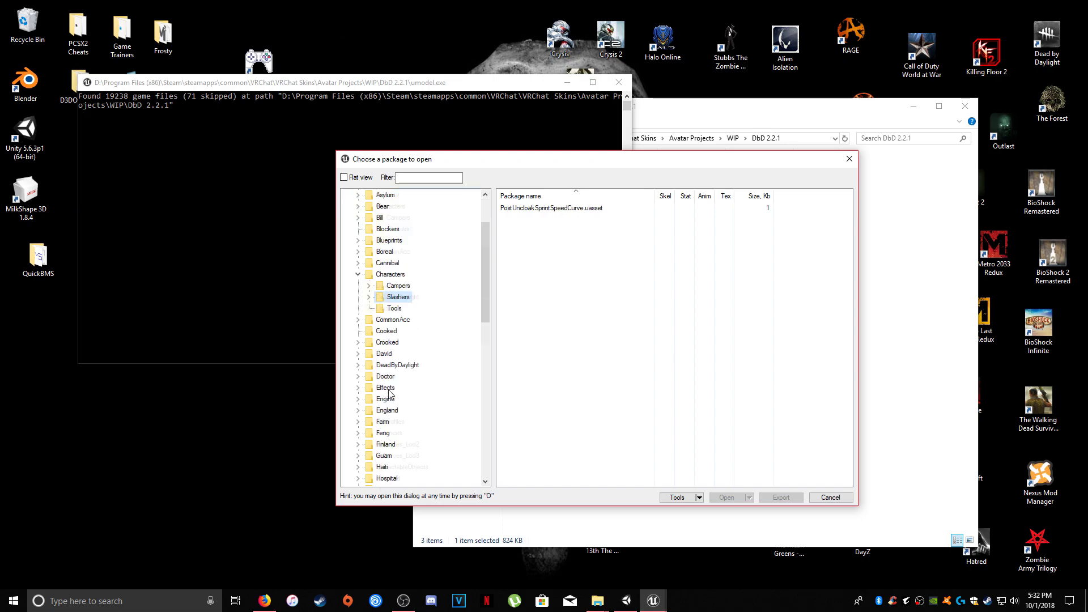
scroll(388, 394, "up", 2)
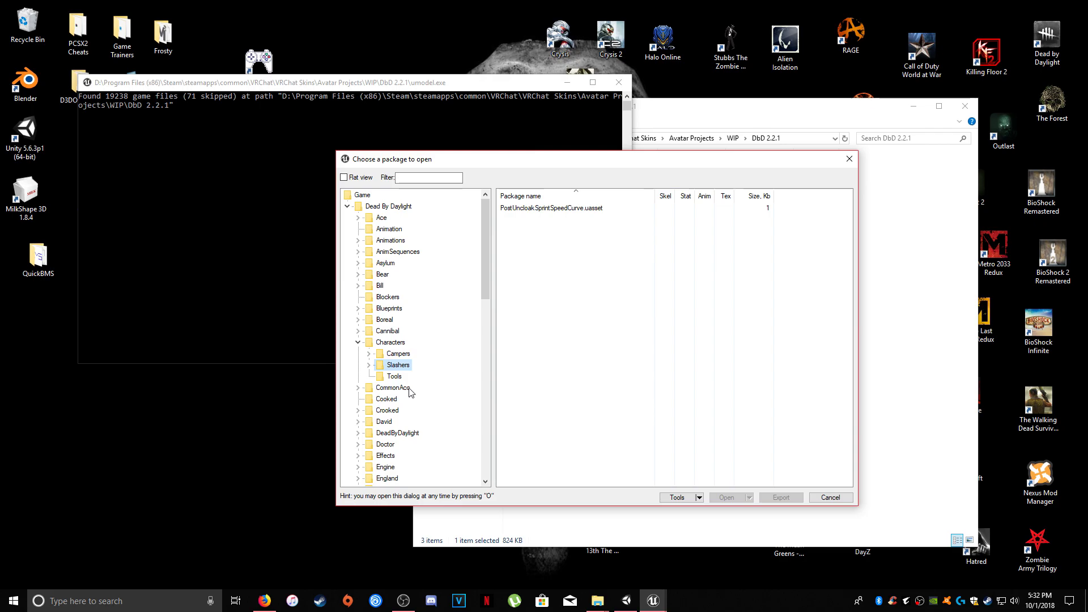
left_click(358, 342)
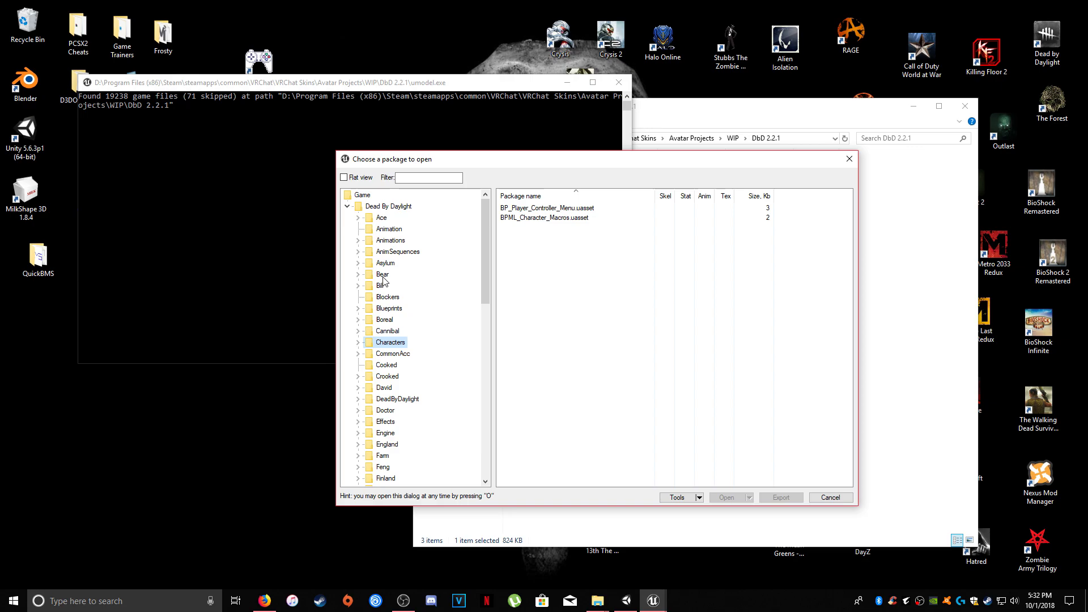
scroll(390, 436, "down", 2)
scroll(390, 442, "down", 1)
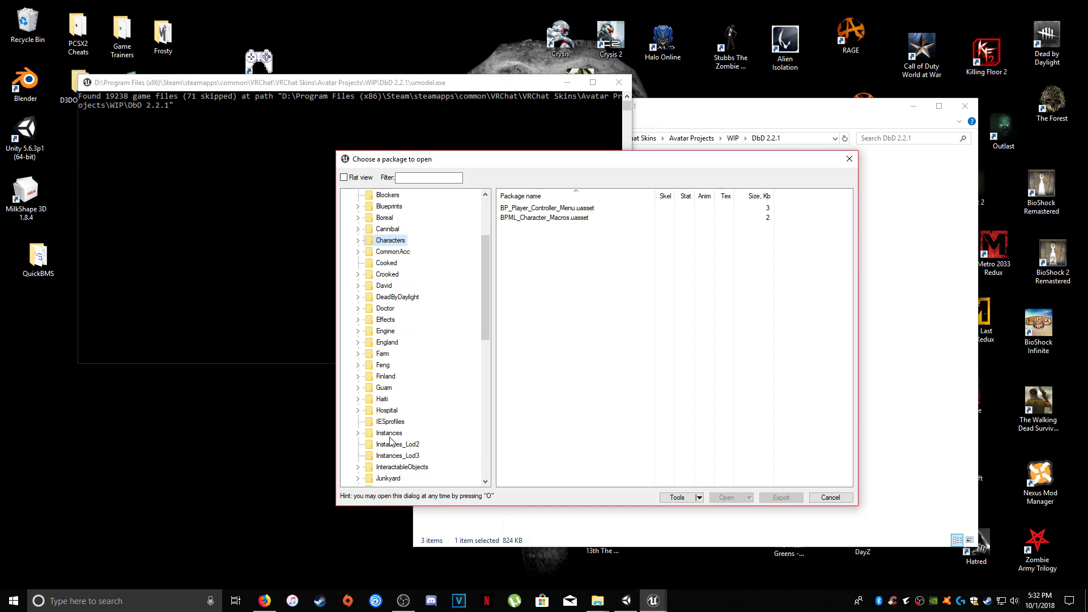
left_click(388, 388)
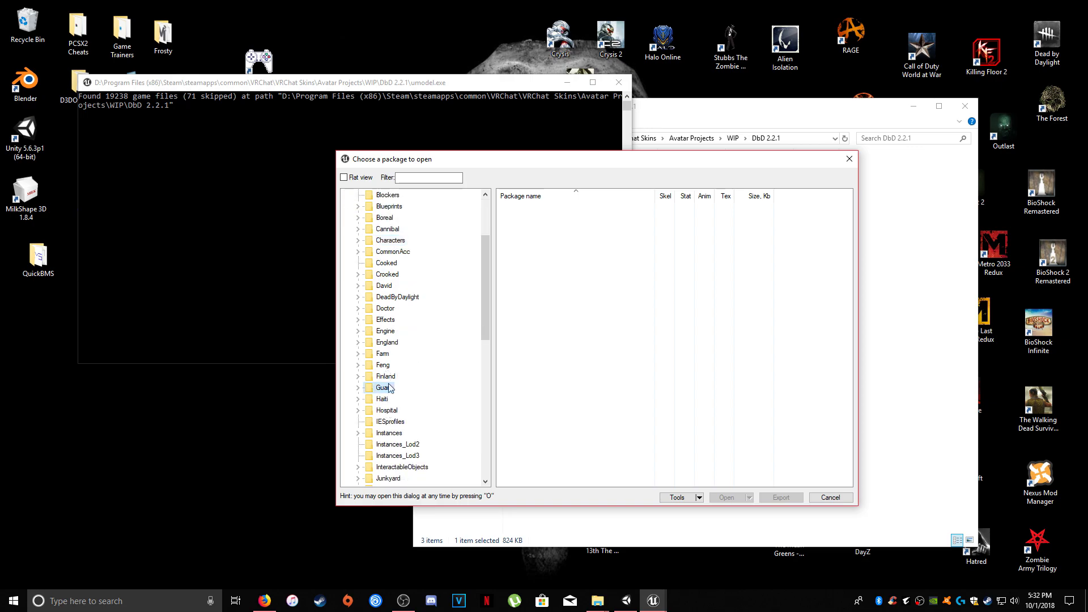
scroll(389, 388, "down", 2)
scroll(399, 416, "up", 5)
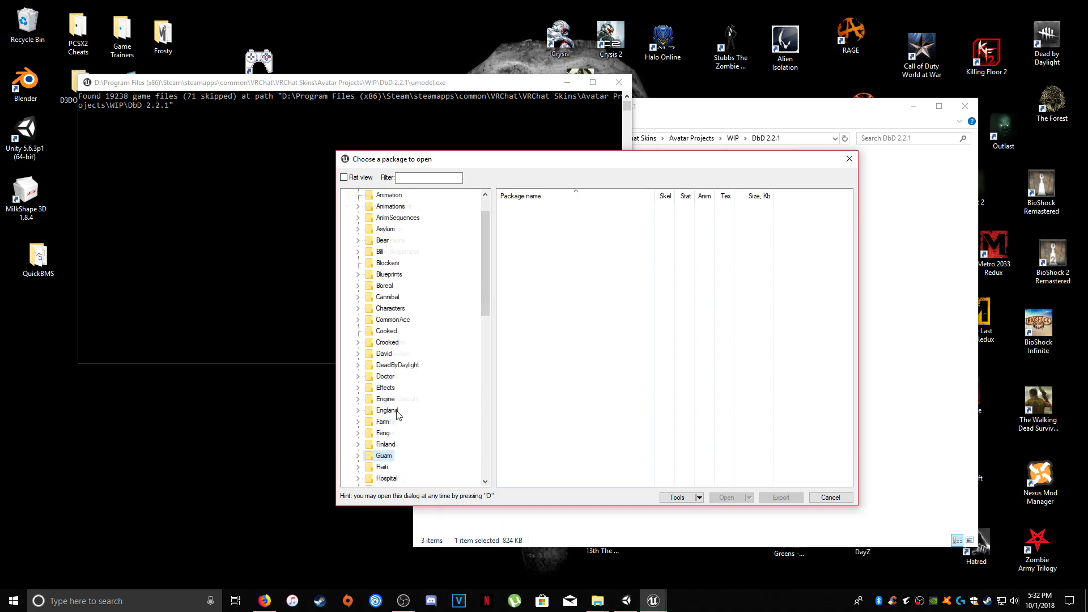
Browse to Characters/Campers/Jake/Models and open the package JP_Outfit01.uasset in the viewer.
left_click(392, 343)
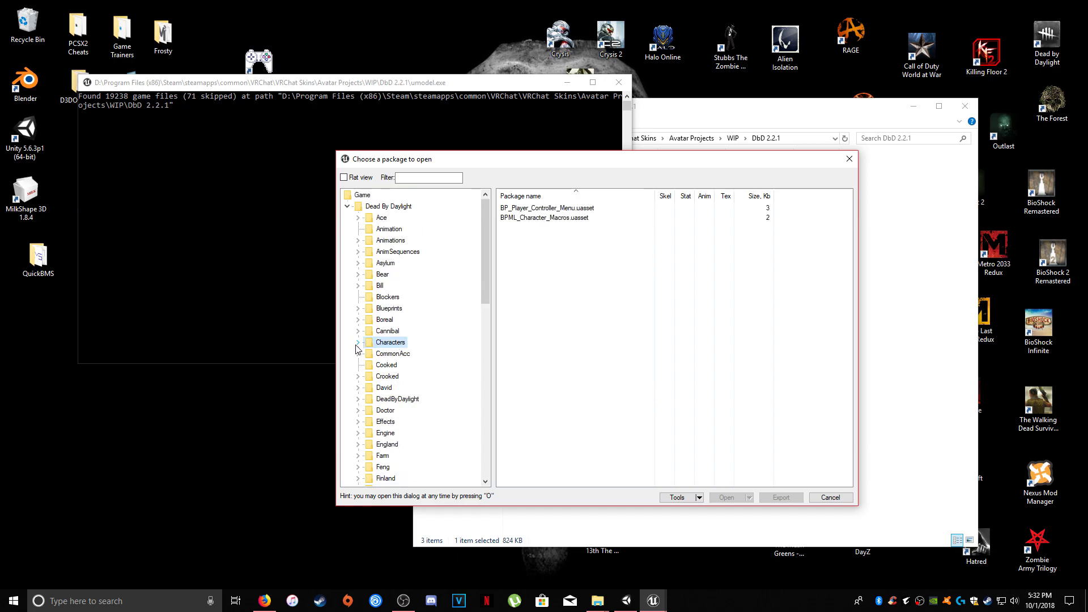
left_click(359, 343)
double_click(399, 355)
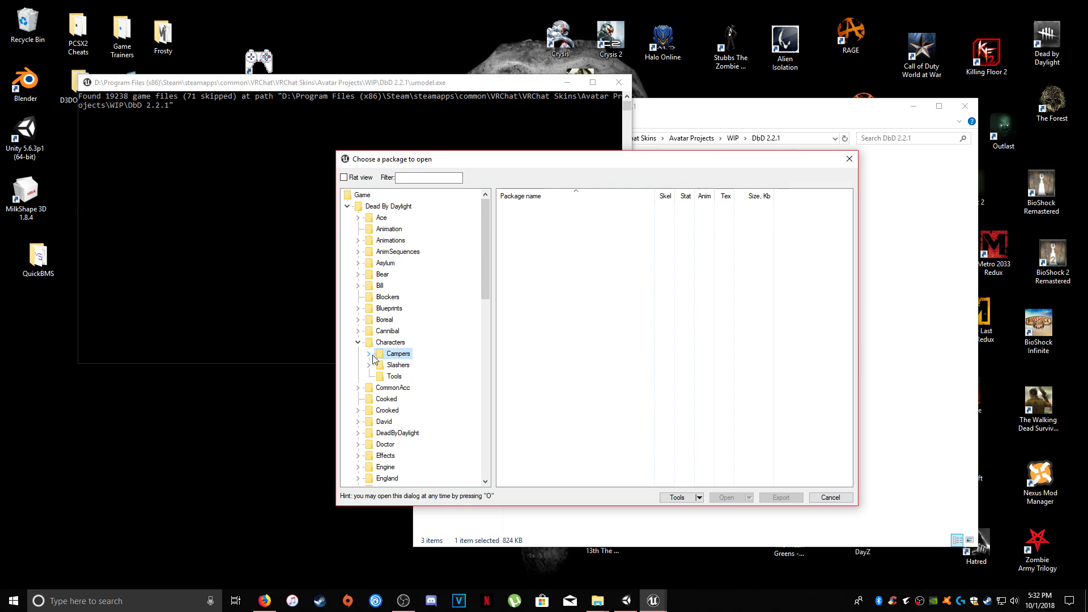
left_click(403, 400)
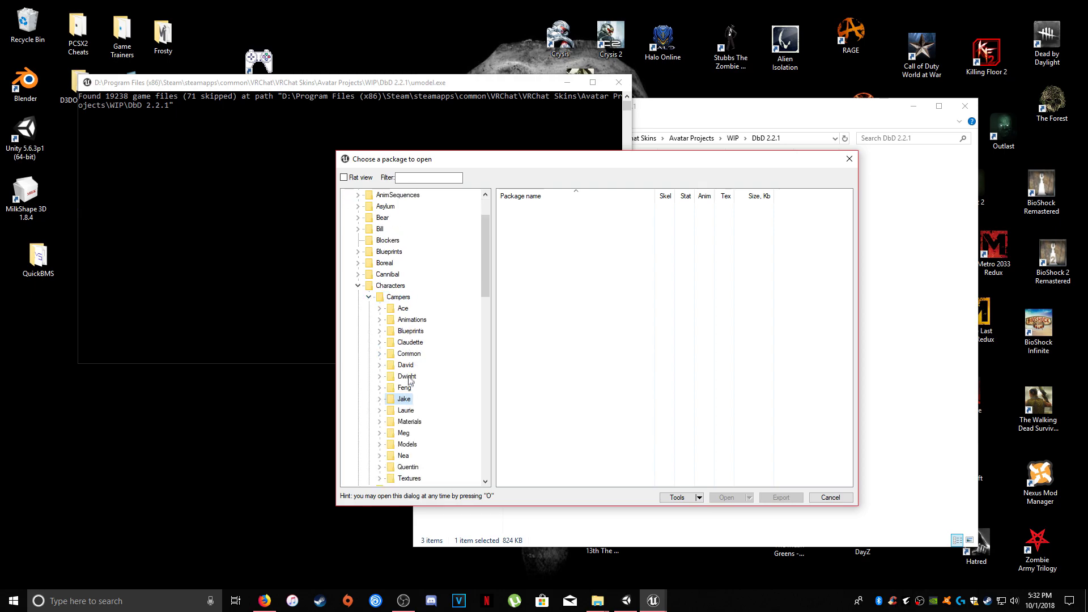
left_click(381, 399)
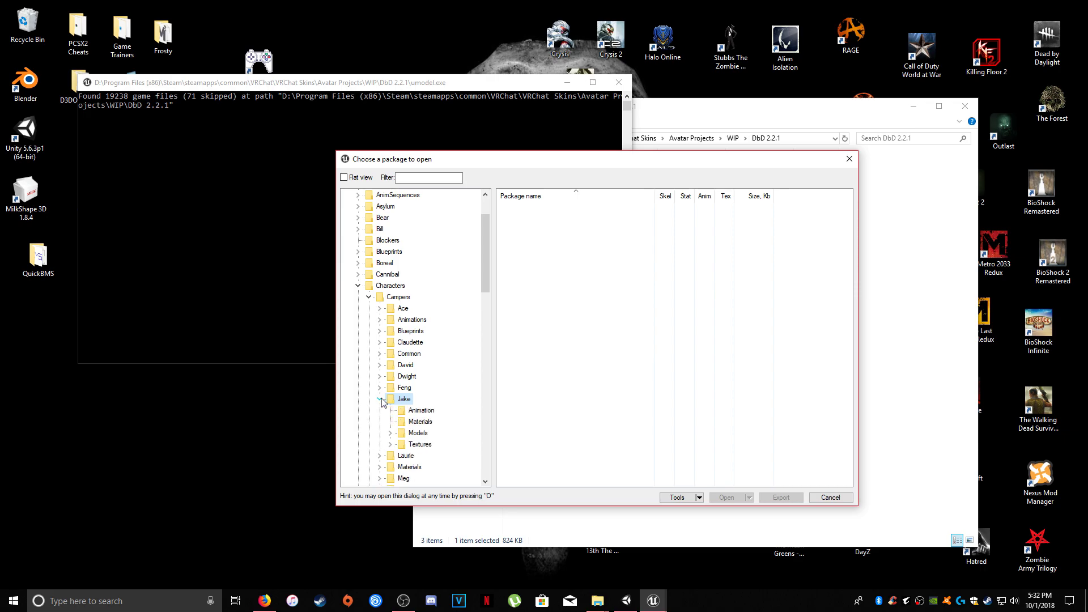
left_click(418, 432)
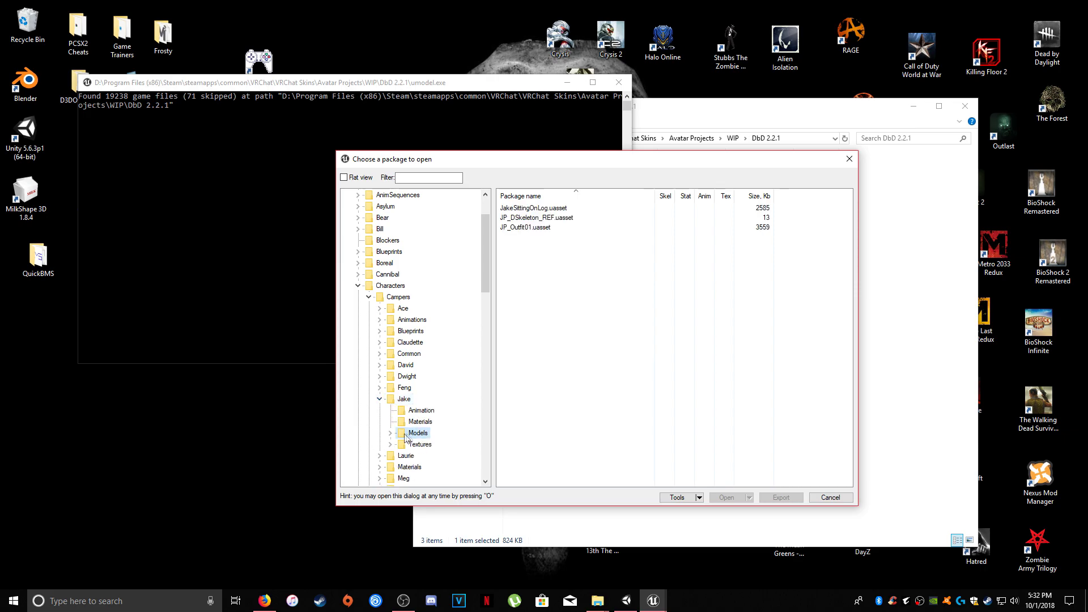
double_click(541, 227)
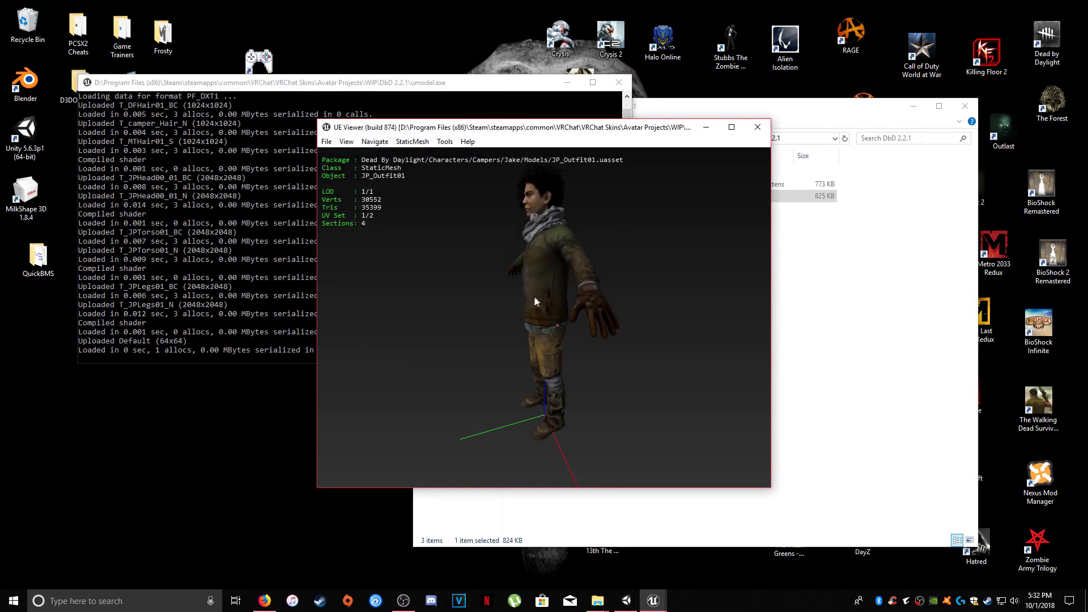
Inspect the full-body JP_Outfit01 model from the front, the side and different heights.
left_click_drag(549, 281, 479, 289)
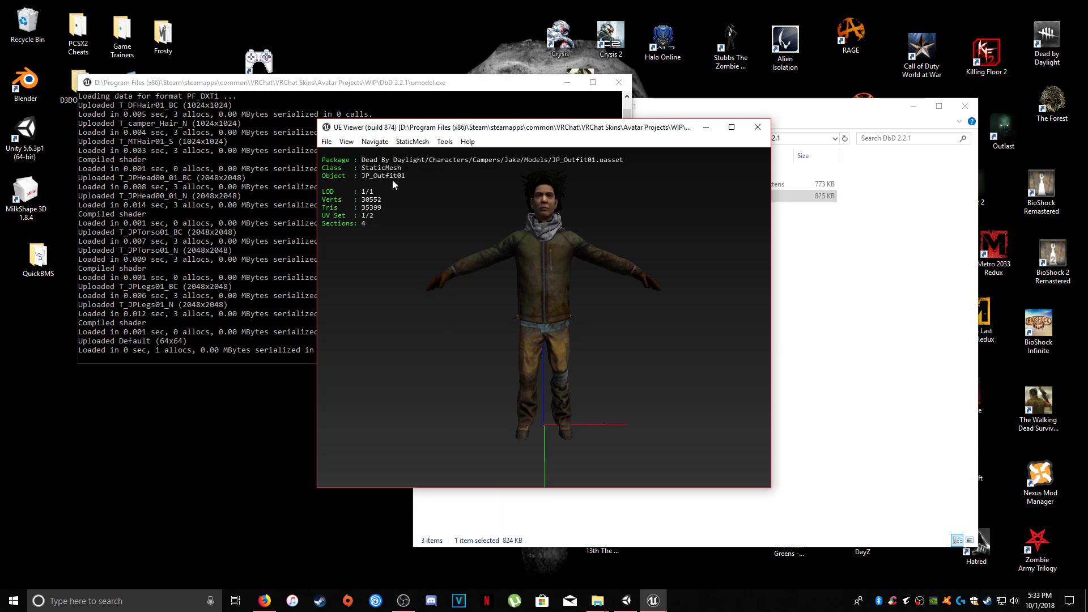
left_click_drag(550, 289, 531, 261)
left_click_drag(616, 184, 510, 199)
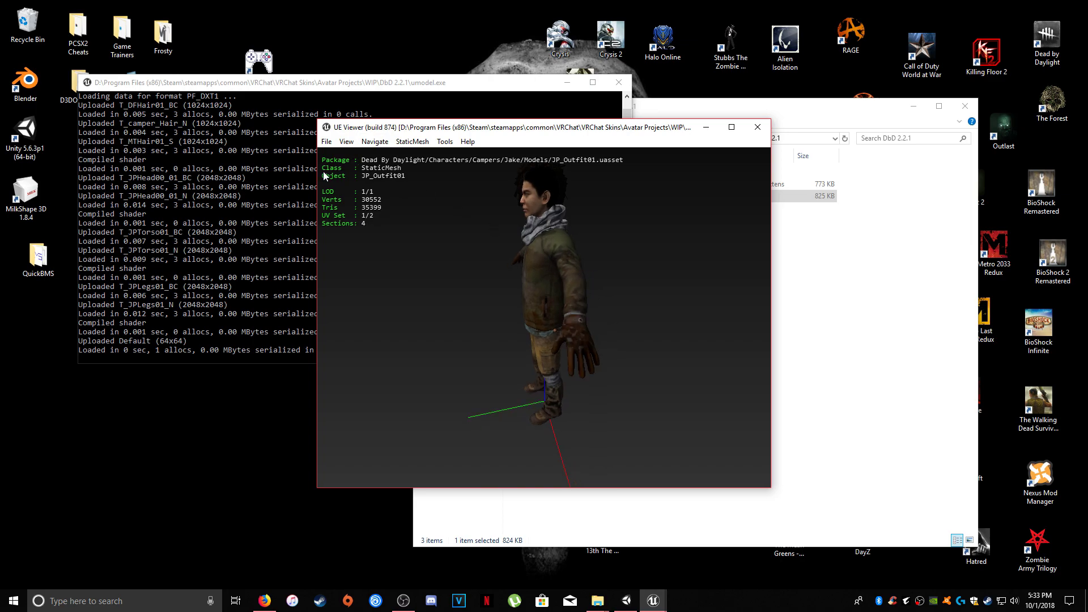
left_click_drag(405, 175, 488, 178)
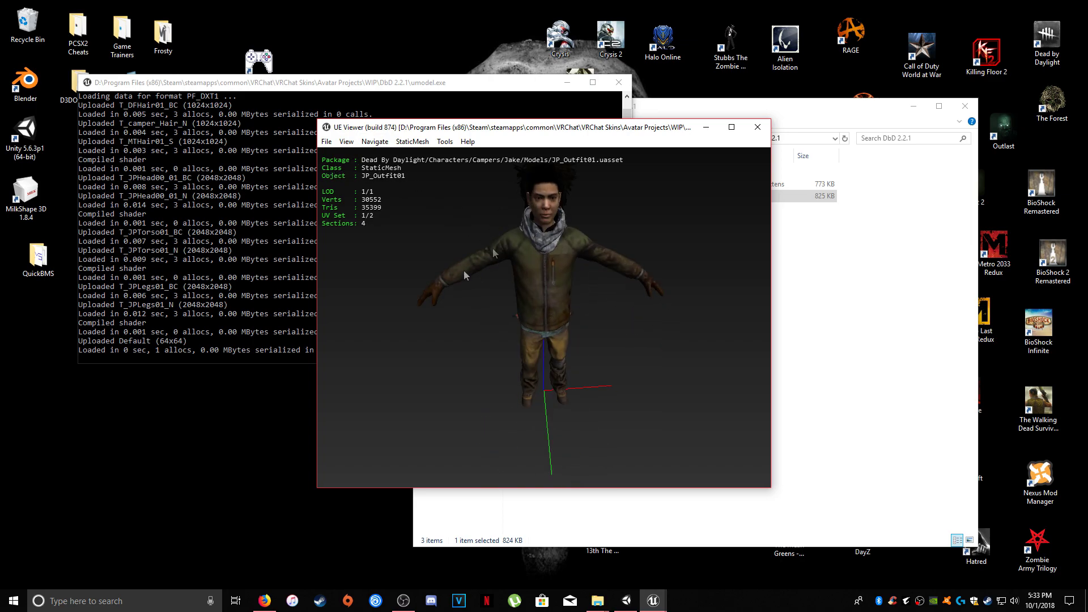
left_click_drag(465, 276, 547, 292)
left_click_drag(576, 326, 305, 179)
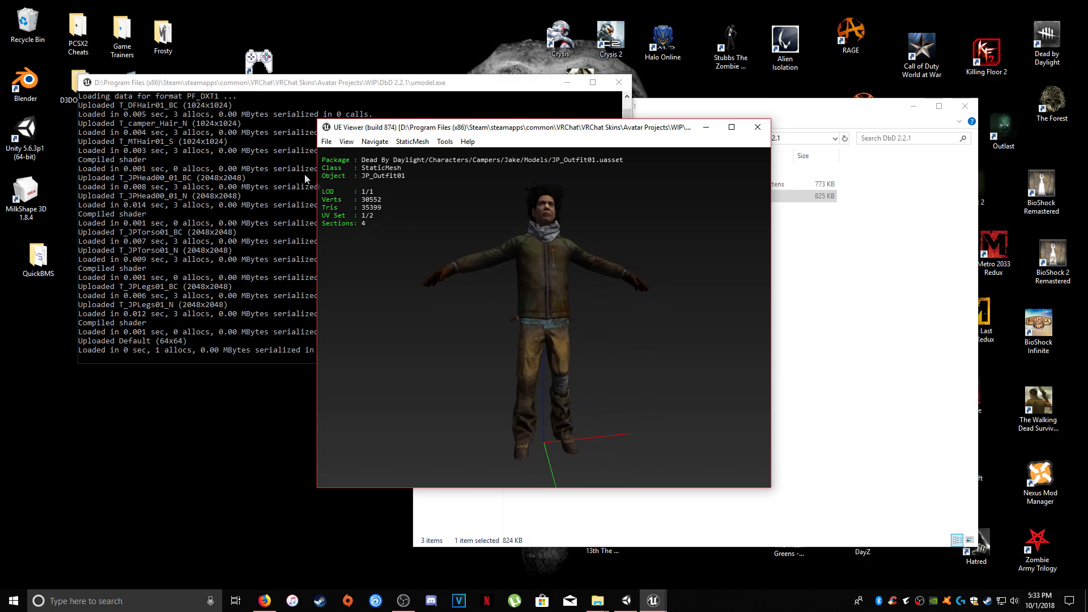
left_click(326, 142)
left_click(343, 149)
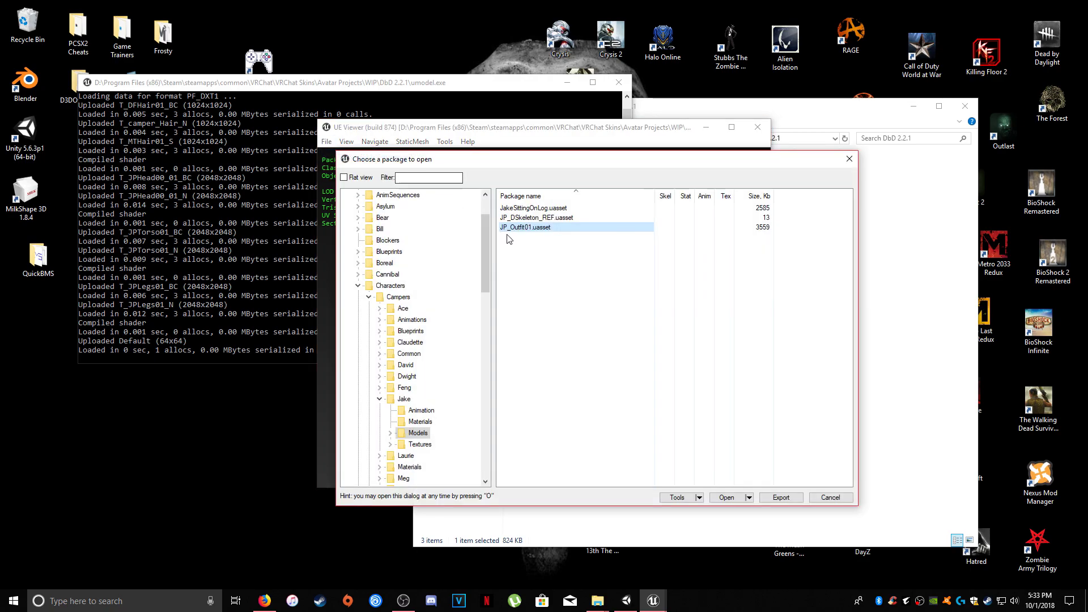
left_click(849, 160)
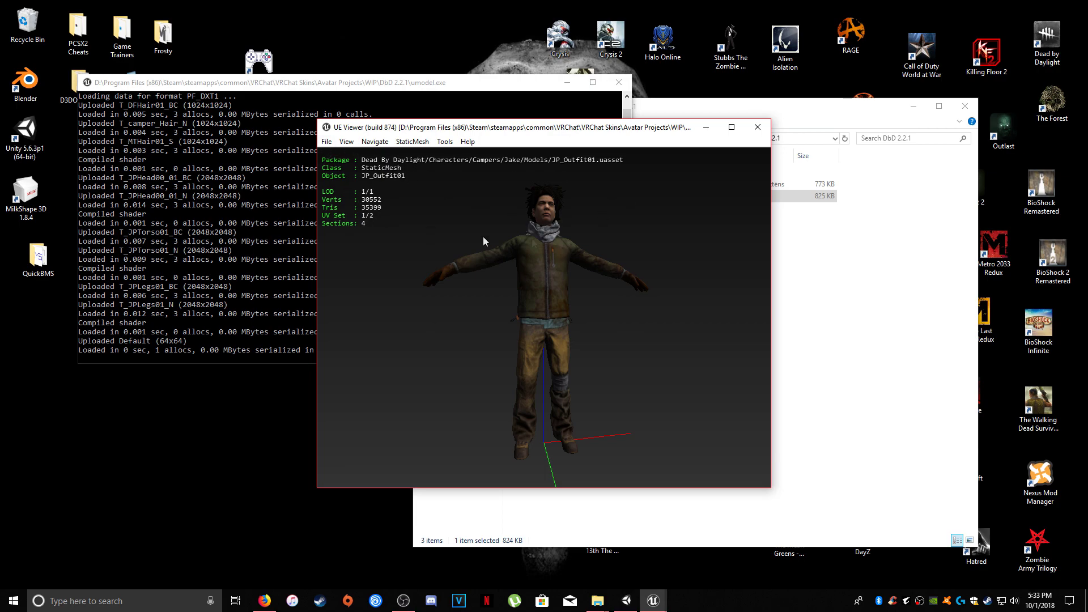
Open the package JP_Head00_REF.uasset from the Heads folder of Jake's Models.
left_click(328, 142)
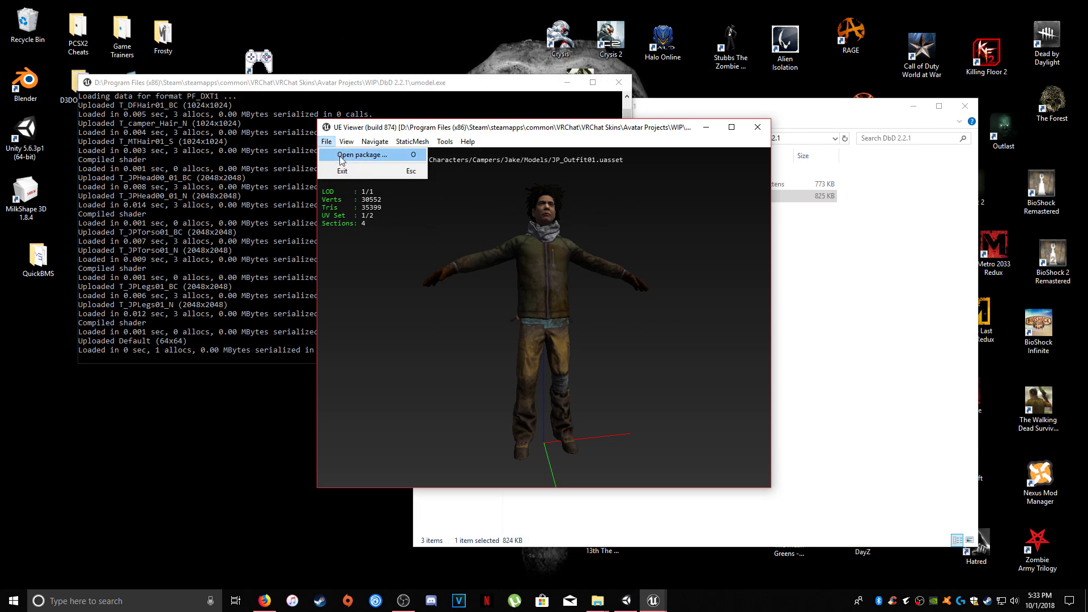
left_click(343, 150)
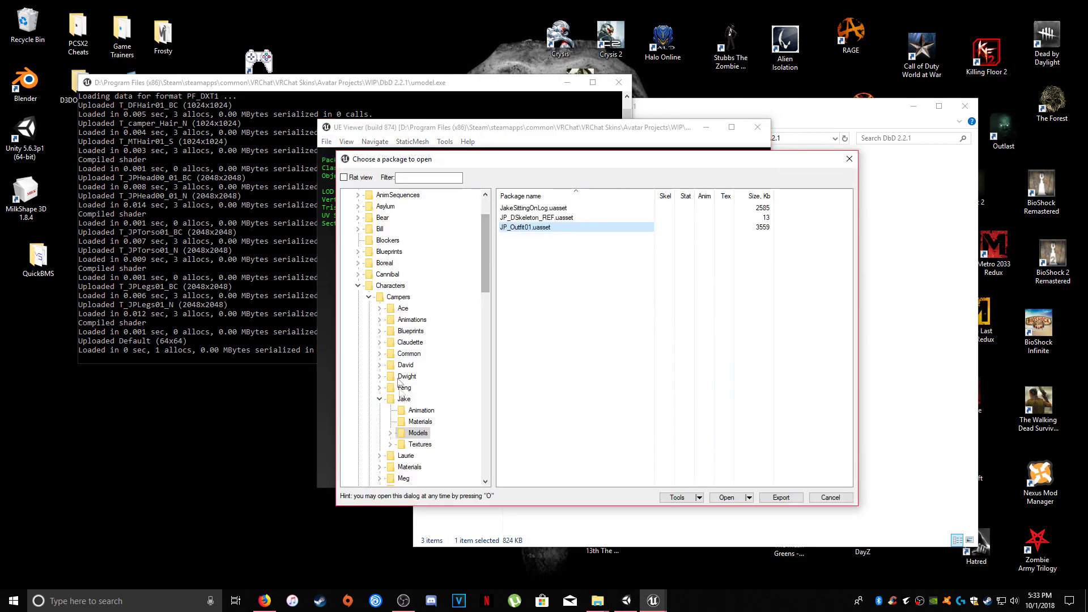
double_click(401, 434)
scroll(401, 434, "down", 2)
left_click(428, 376)
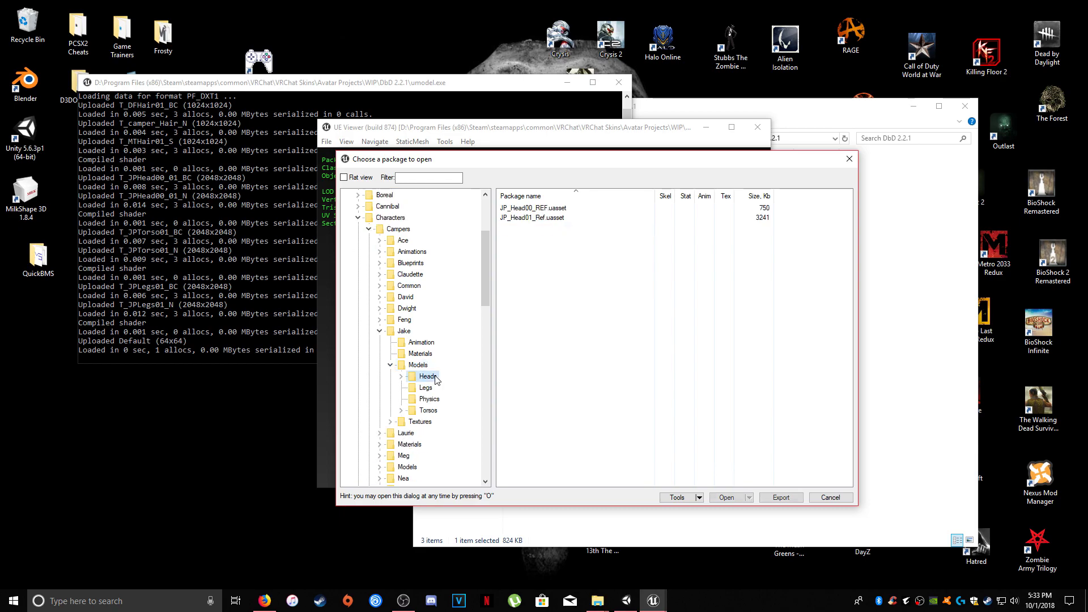
double_click(531, 209)
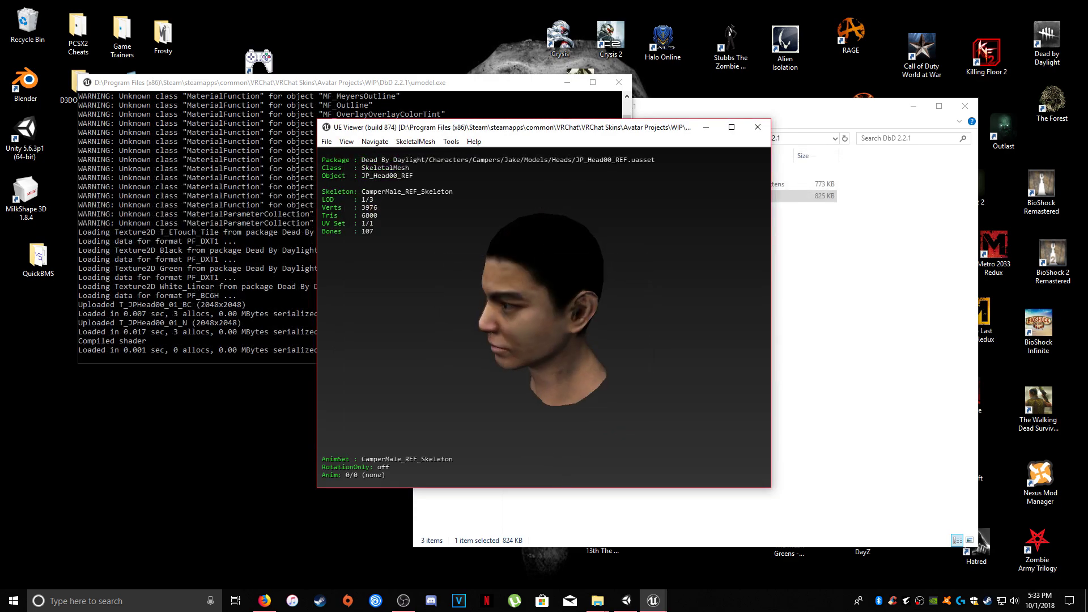
Turn the head model to face the front and export it as the current object.
left_click_drag(438, 245, 416, 242)
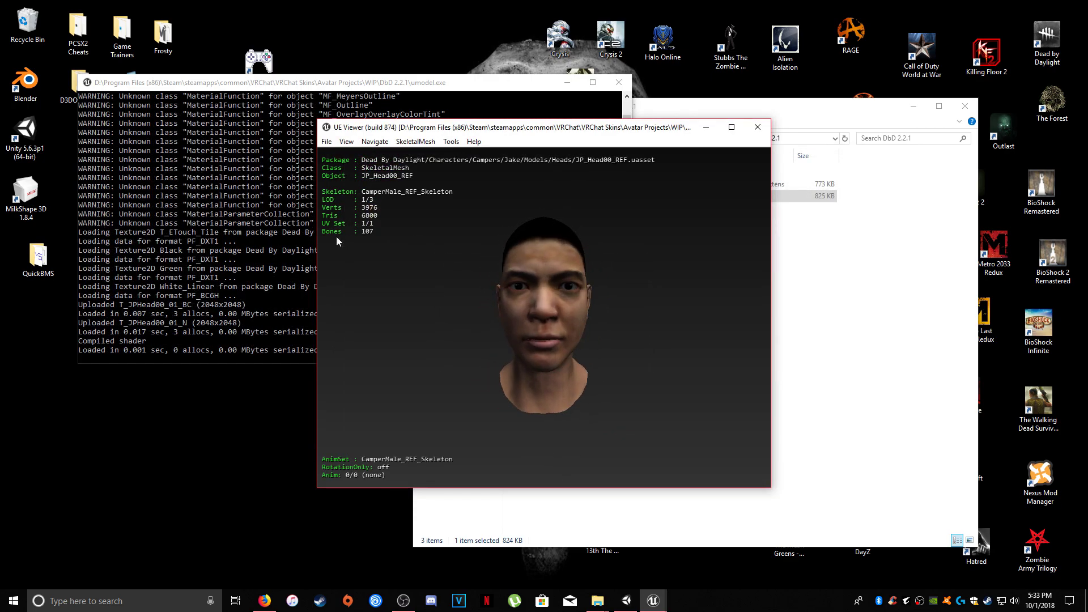
left_click_drag(620, 289, 507, 263)
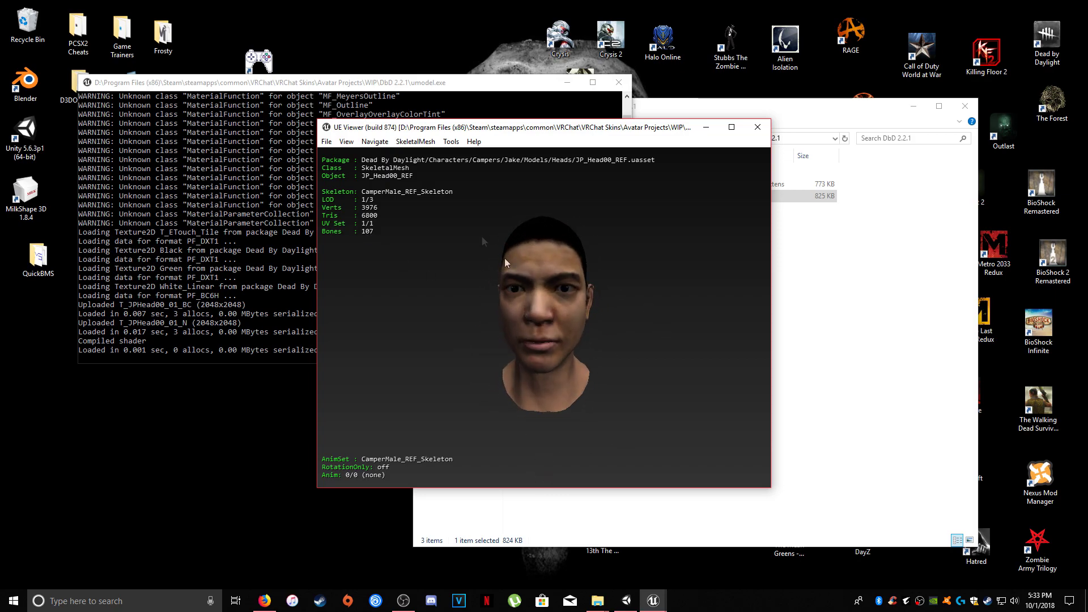
left_click(451, 141)
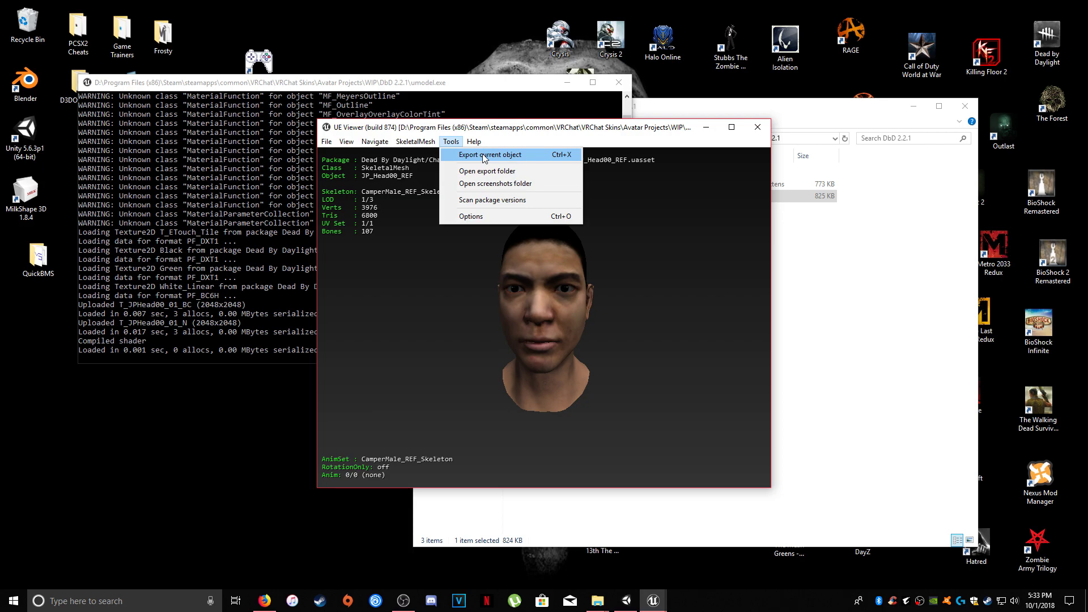
left_click(484, 155)
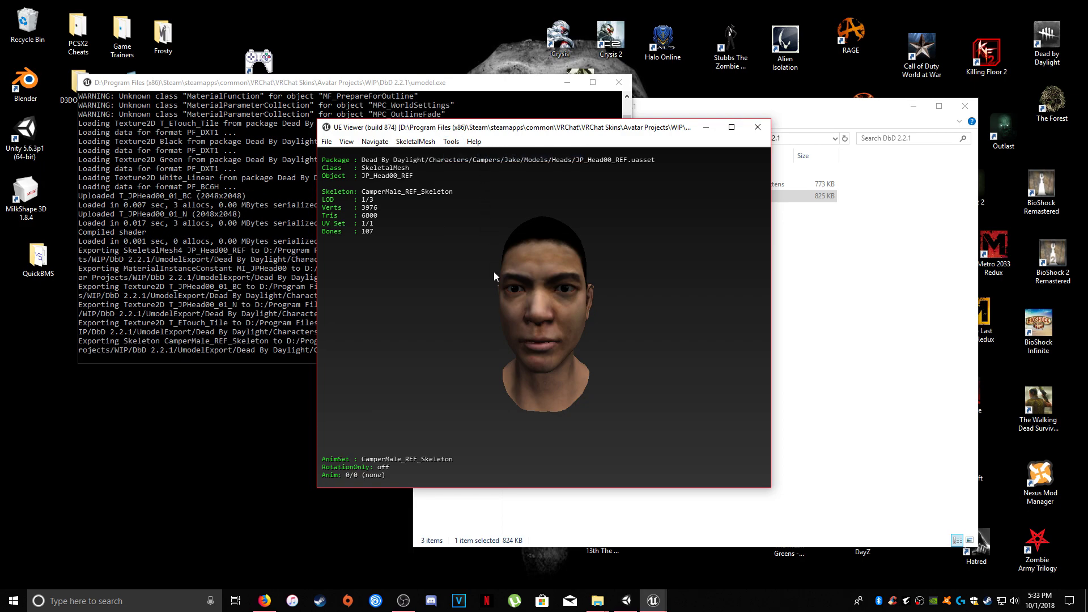
Open the hair package JP_Hair_Acc01_REF.uasset from Jake's Heads/ACC/Top folder.
left_click(327, 142)
left_click(363, 155)
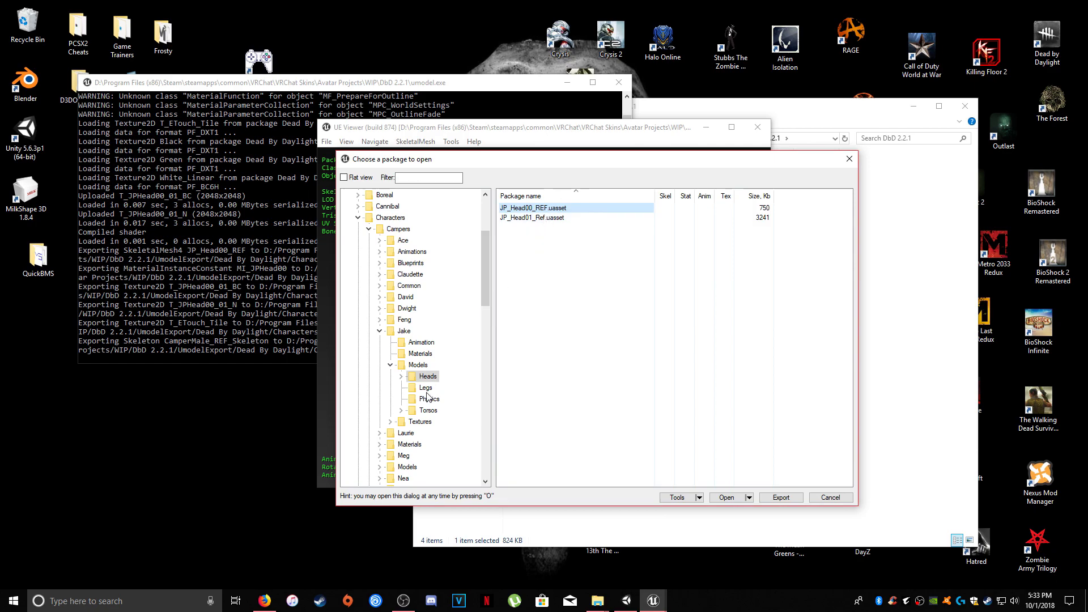
left_click(402, 376)
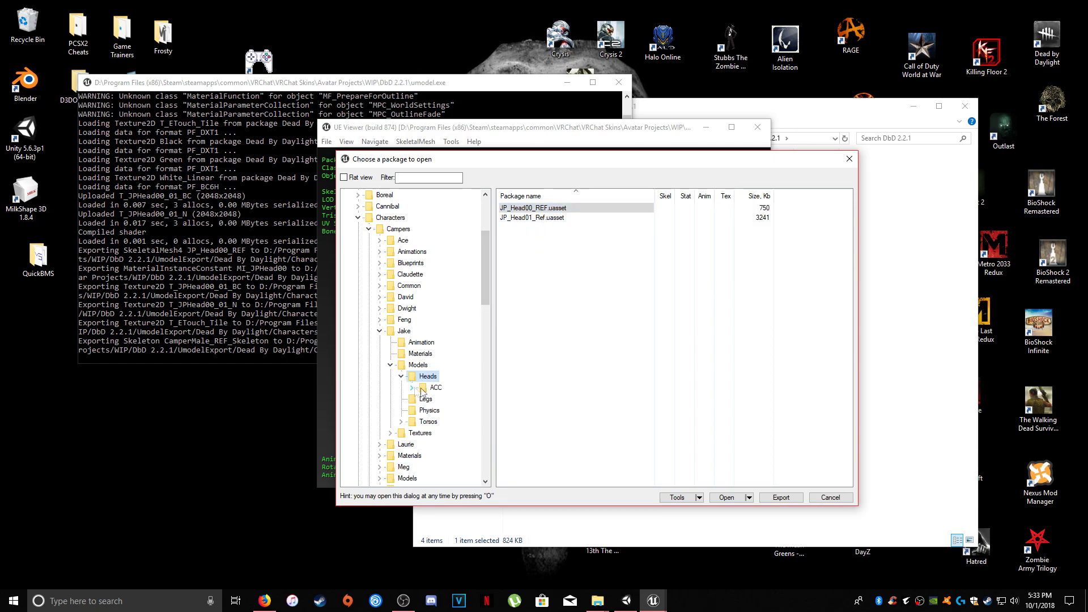
left_click(421, 389)
left_click(434, 400)
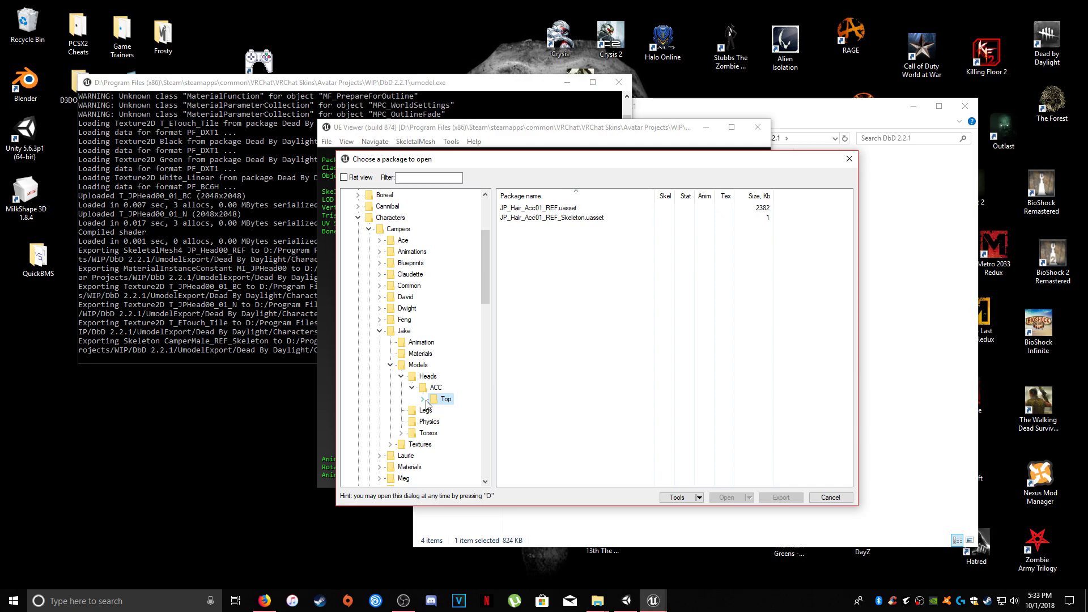
double_click(551, 209)
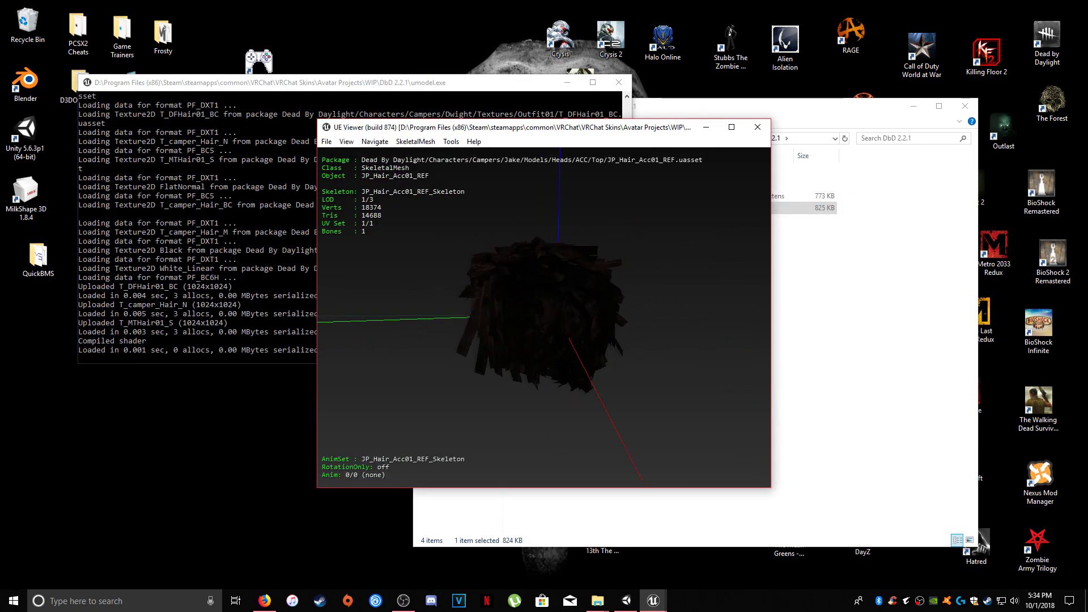
Rotate the hair model to check it and export it as the current object.
left_click_drag(544, 306, 548, 280)
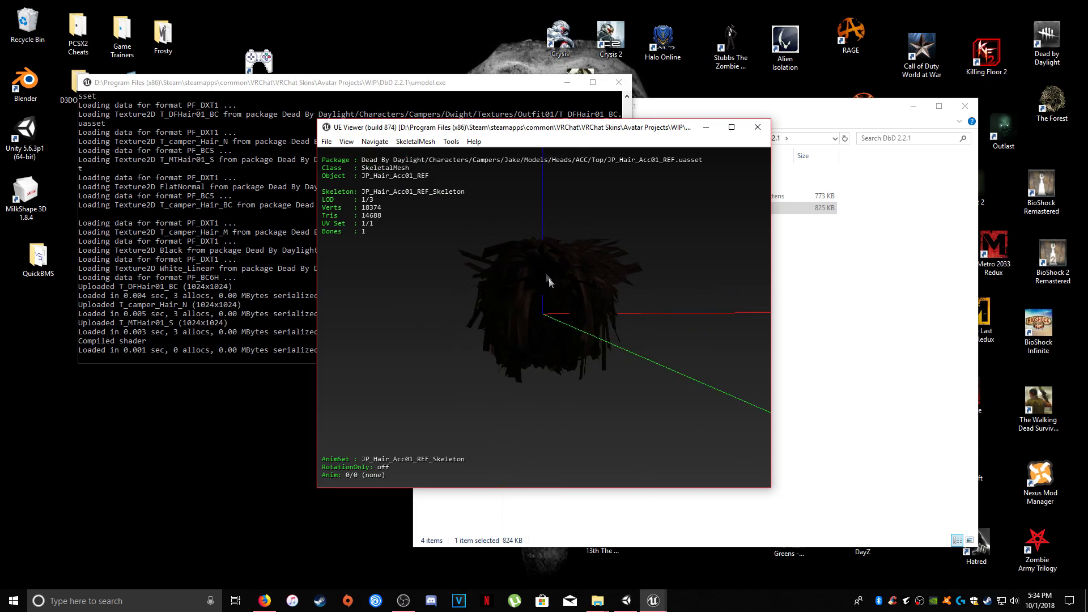
left_click(457, 145)
left_click(482, 154)
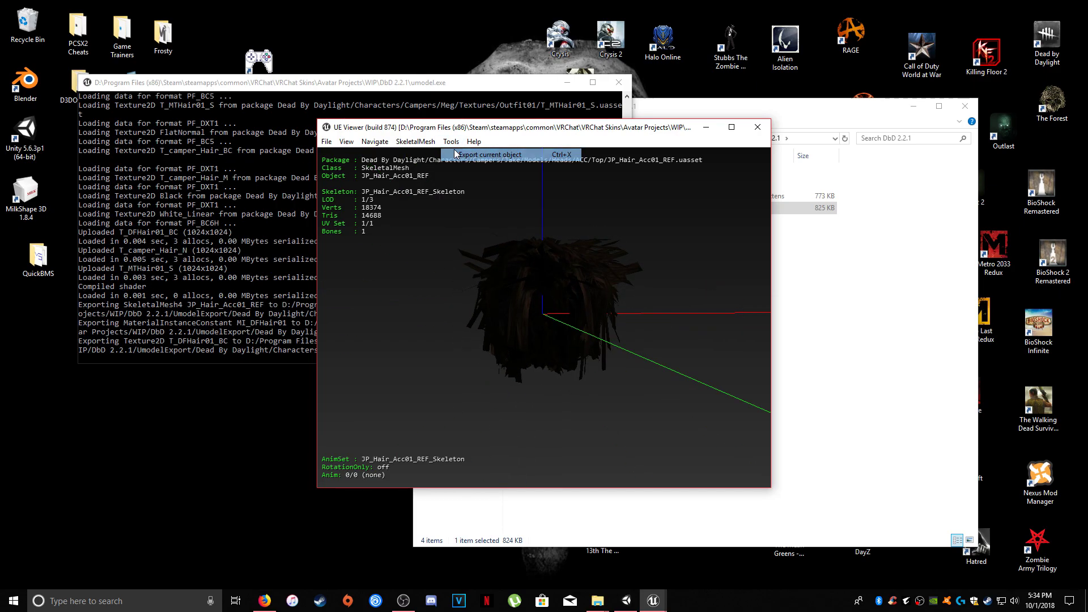
Collapse the Heads folder and open the package JP_Legs01_Ref.uasset from Jake's Legs folder.
left_click(328, 142)
left_click(346, 153)
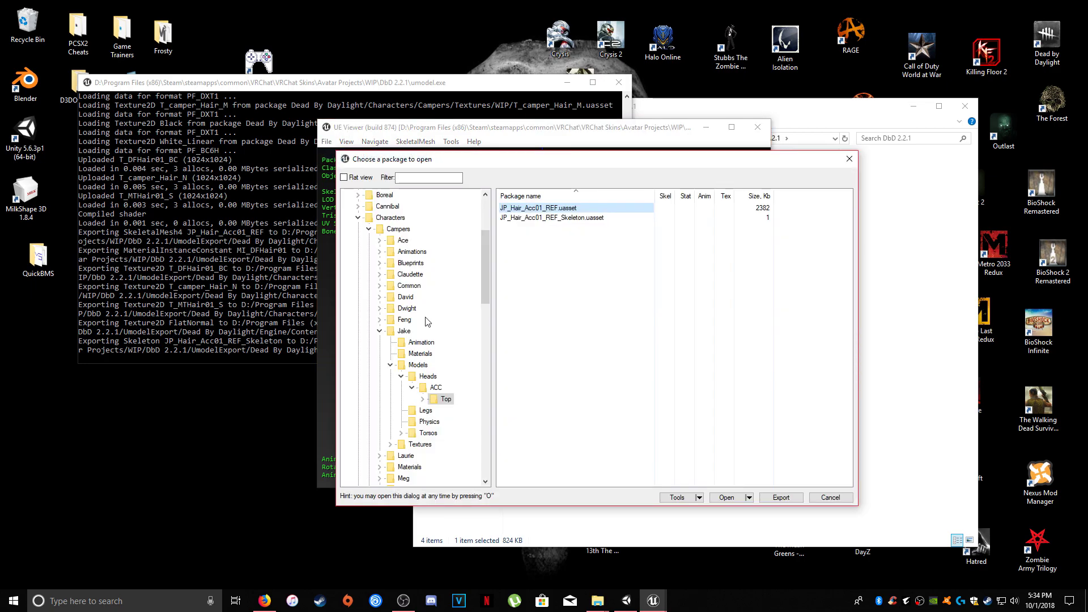
left_click(401, 376)
left_click(425, 388)
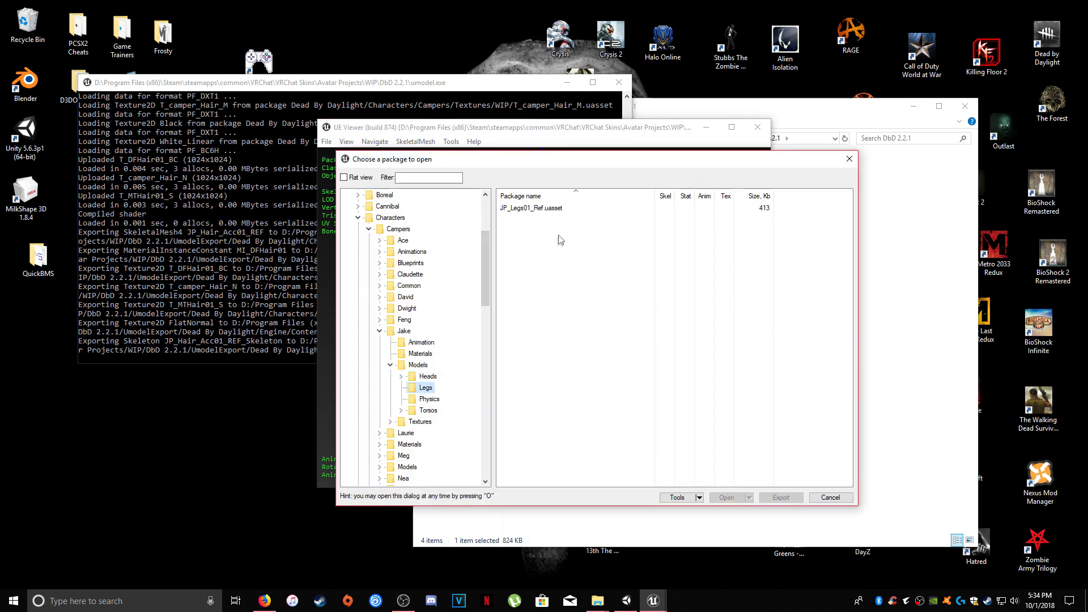
double_click(533, 208)
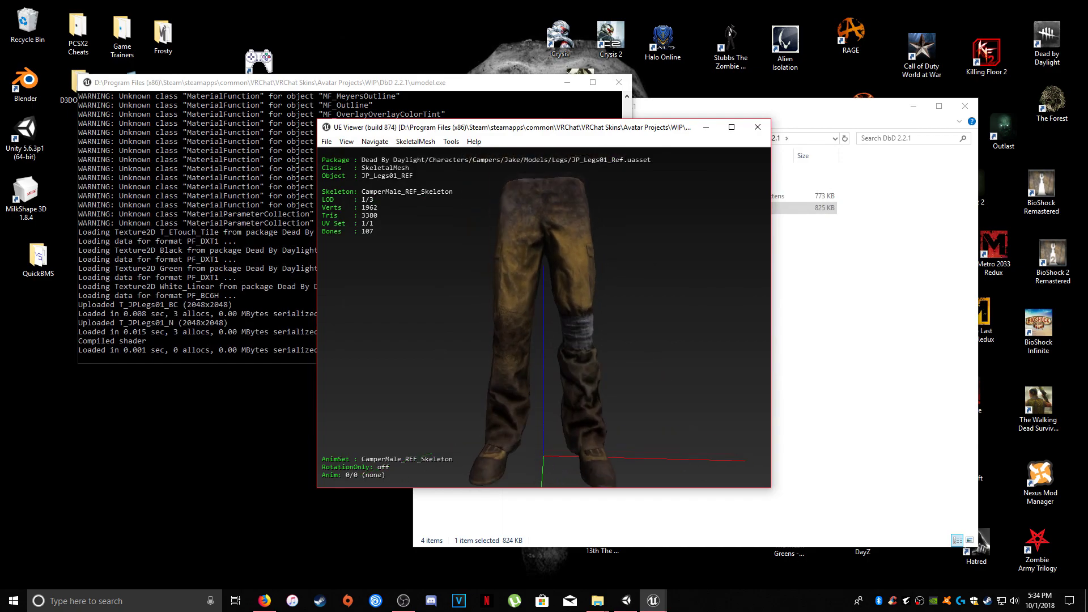
Export the legs model as the current object and open the package JP_Torso01_Ref.uasset from Jake's Torsos folder.
left_click(451, 141)
left_click(457, 154)
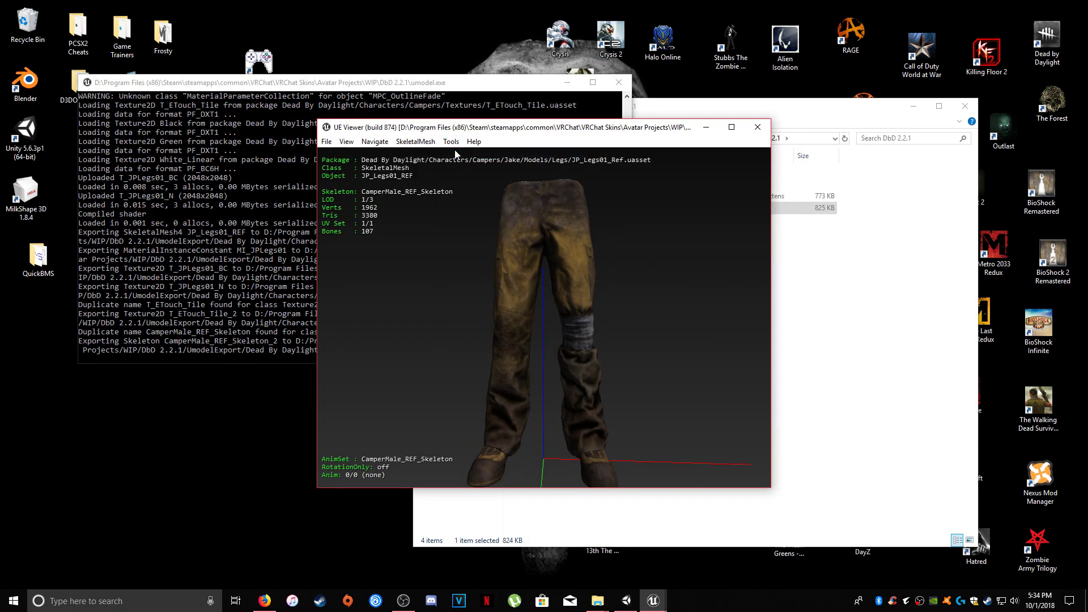
left_click(327, 141)
left_click(358, 155)
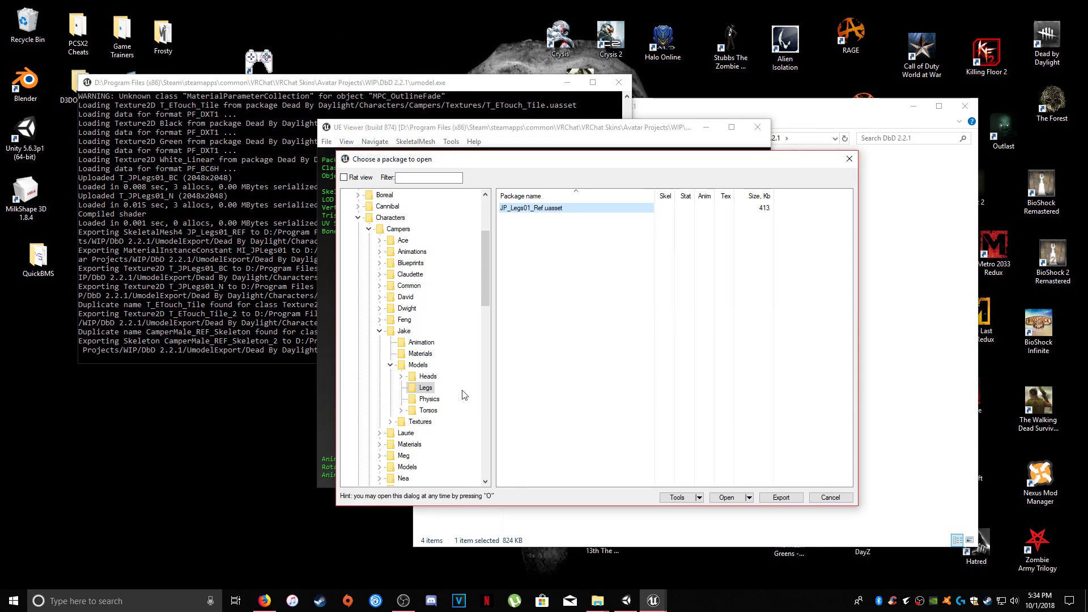
left_click(420, 411)
left_click(402, 411)
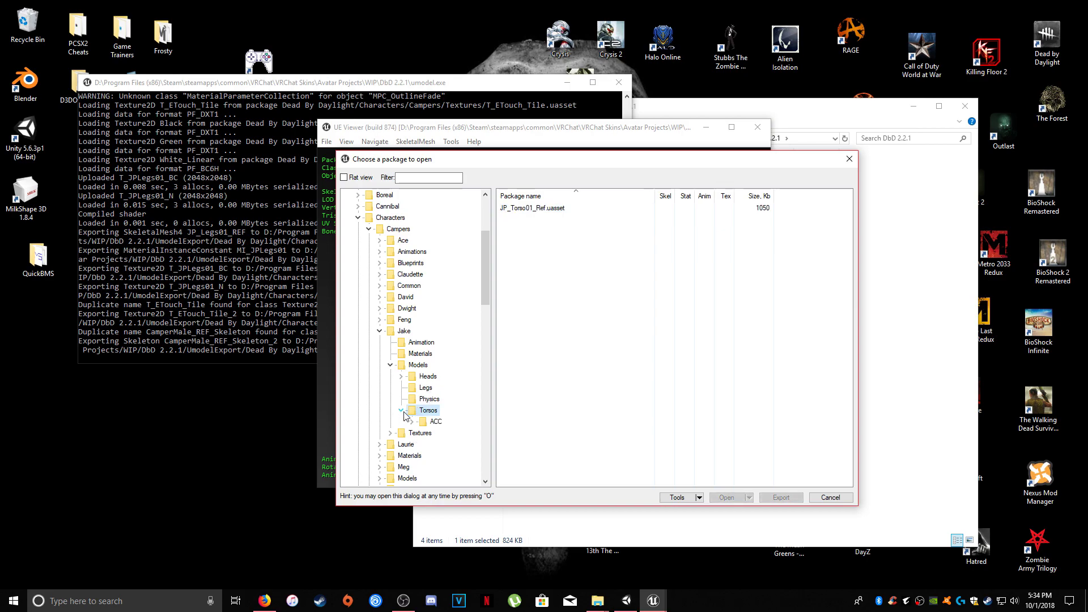
double_click(533, 208)
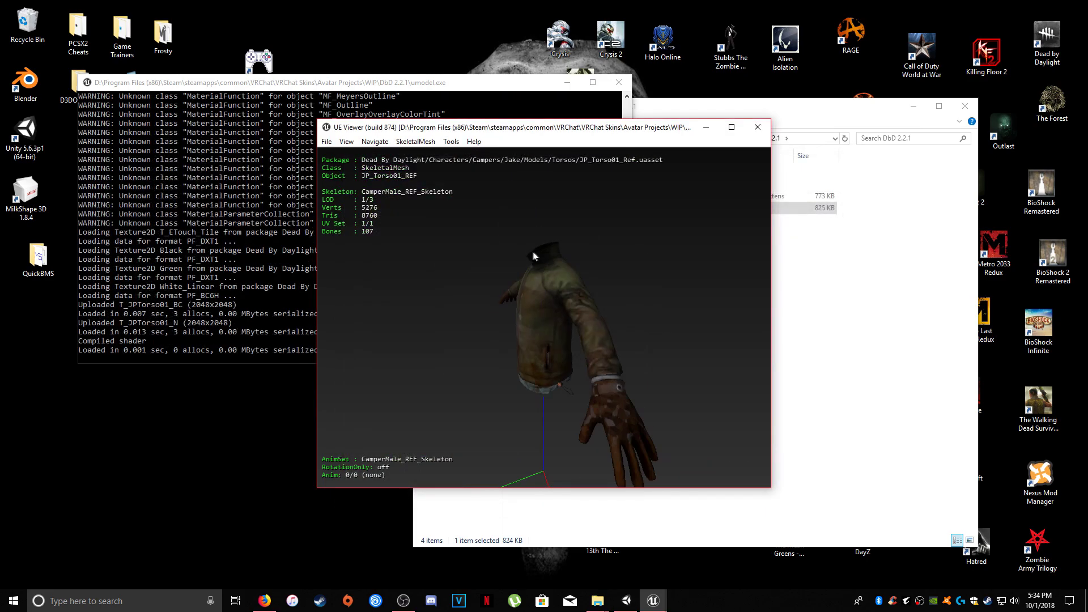
Export the torso model as the current object and open JP_Scarf_Acc01_REF.uasset from Jake's Torsos/ACC/Neck folder.
left_click(452, 141)
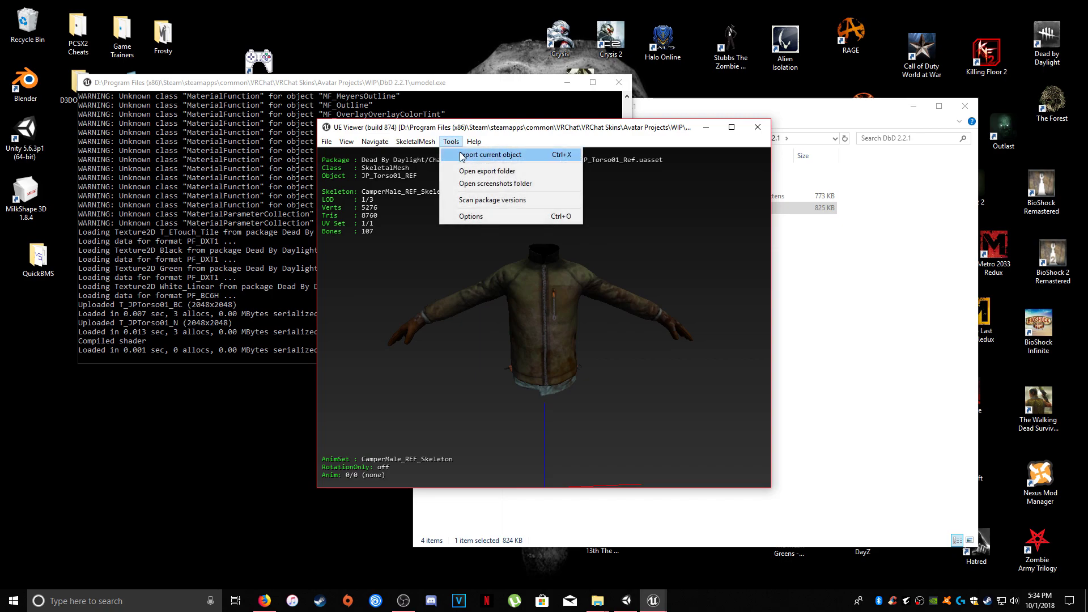
left_click(471, 154)
left_click(327, 142)
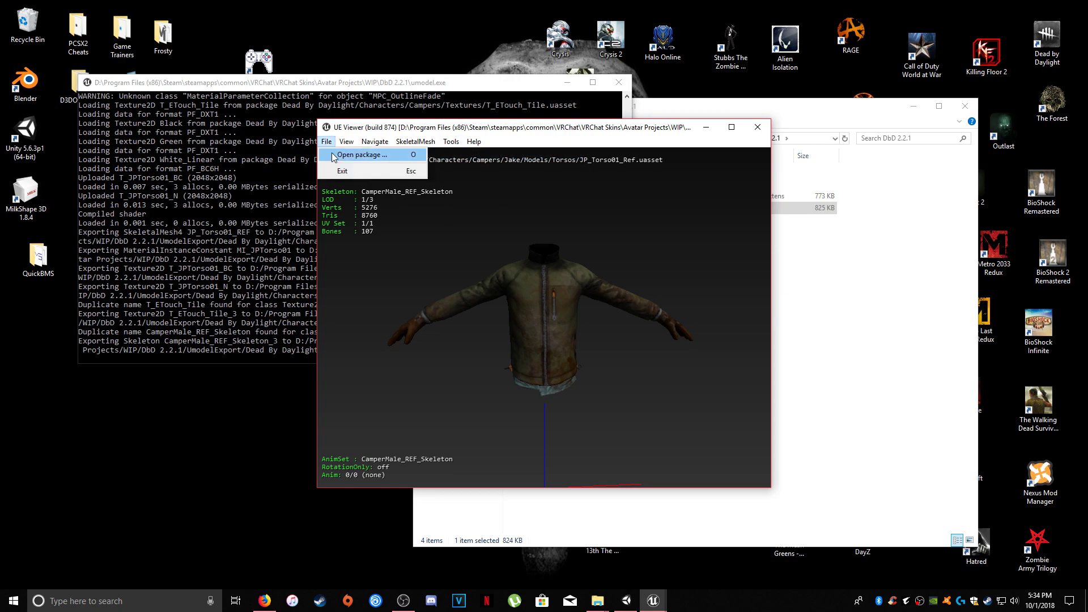
left_click(346, 153)
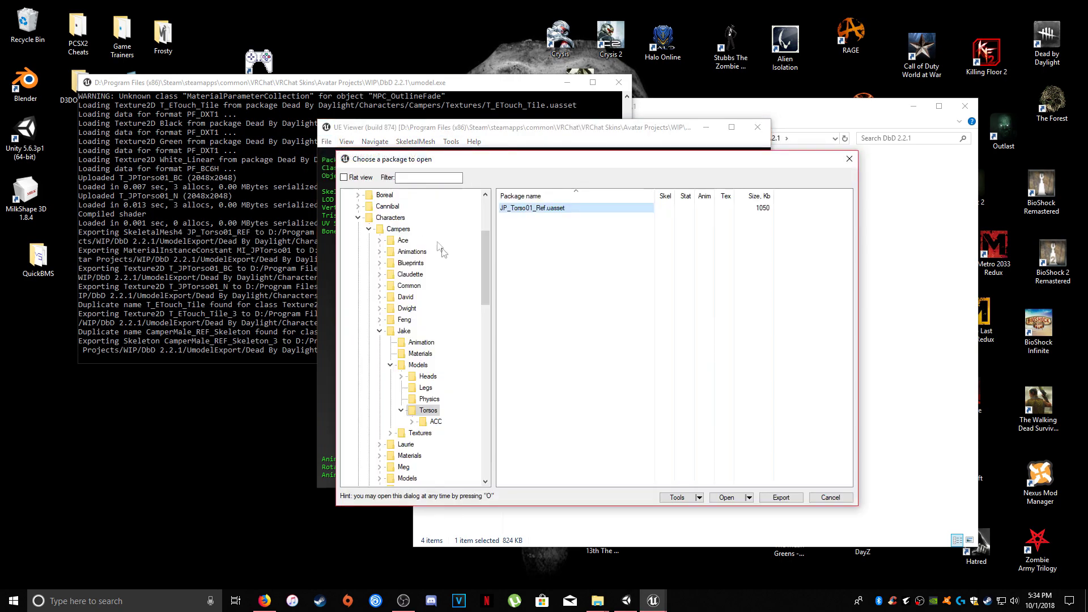
left_click(436, 423)
double_click(437, 423)
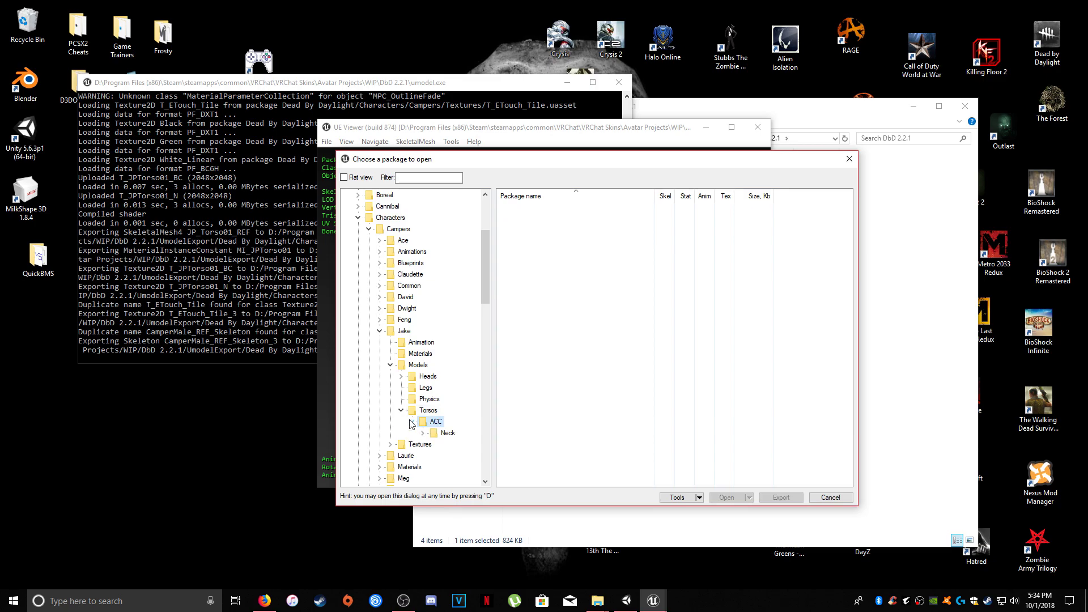
left_click(447, 433)
double_click(527, 208)
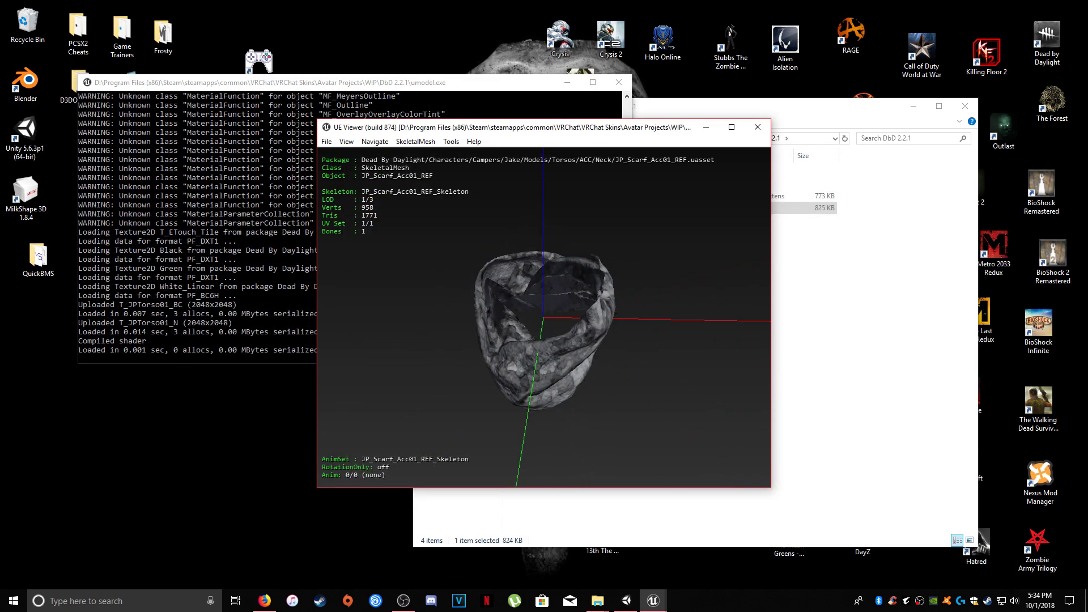
Export the scarf model as the current object and close the UE Viewer.
left_click(450, 141)
left_click(476, 154)
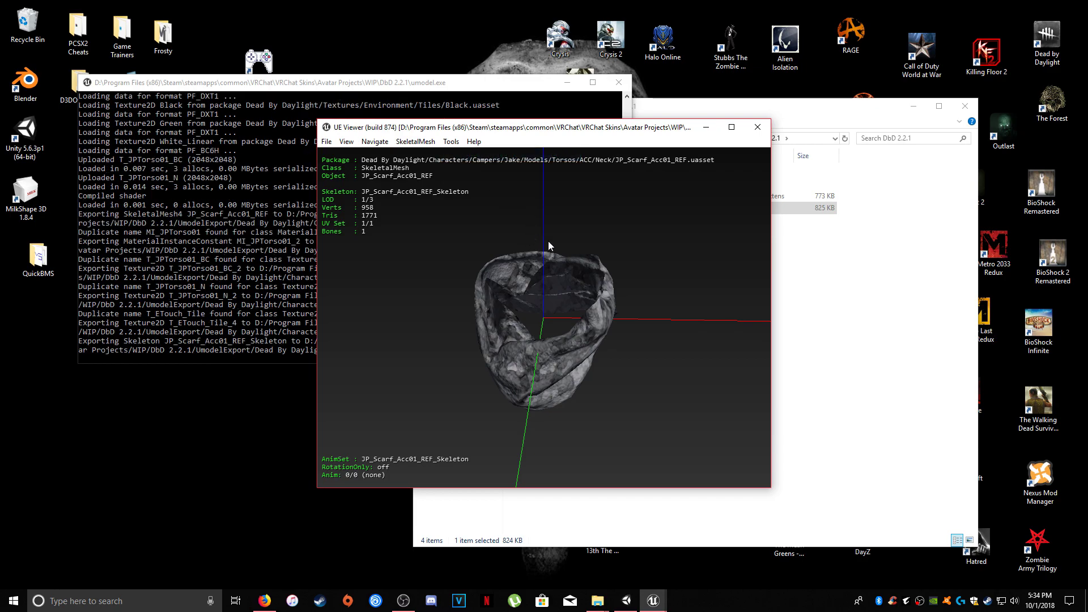
left_click(327, 142)
left_click(326, 142)
left_click(327, 141)
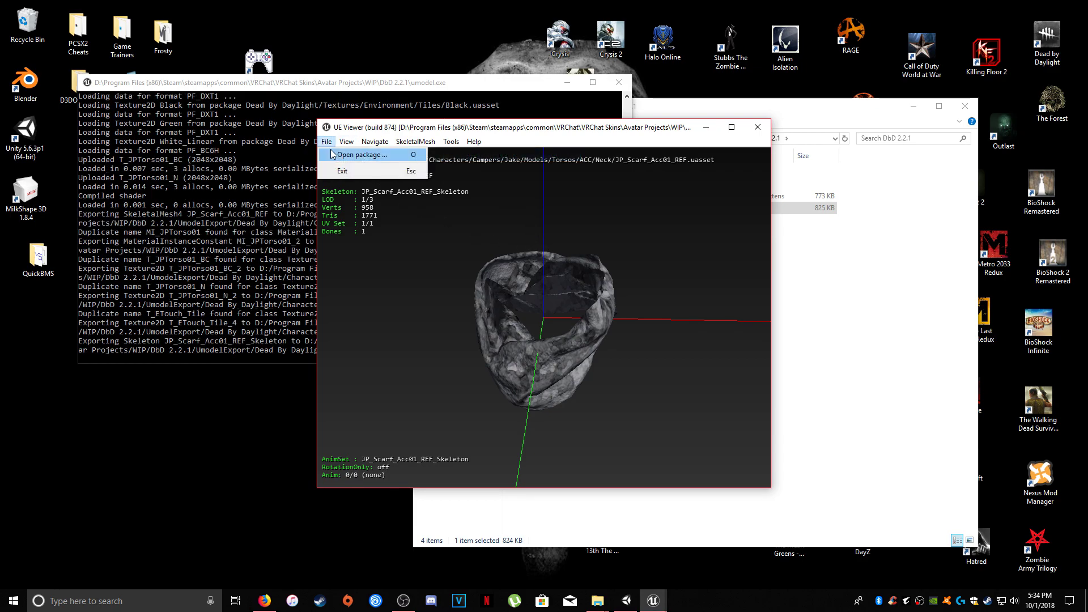
left_click(346, 154)
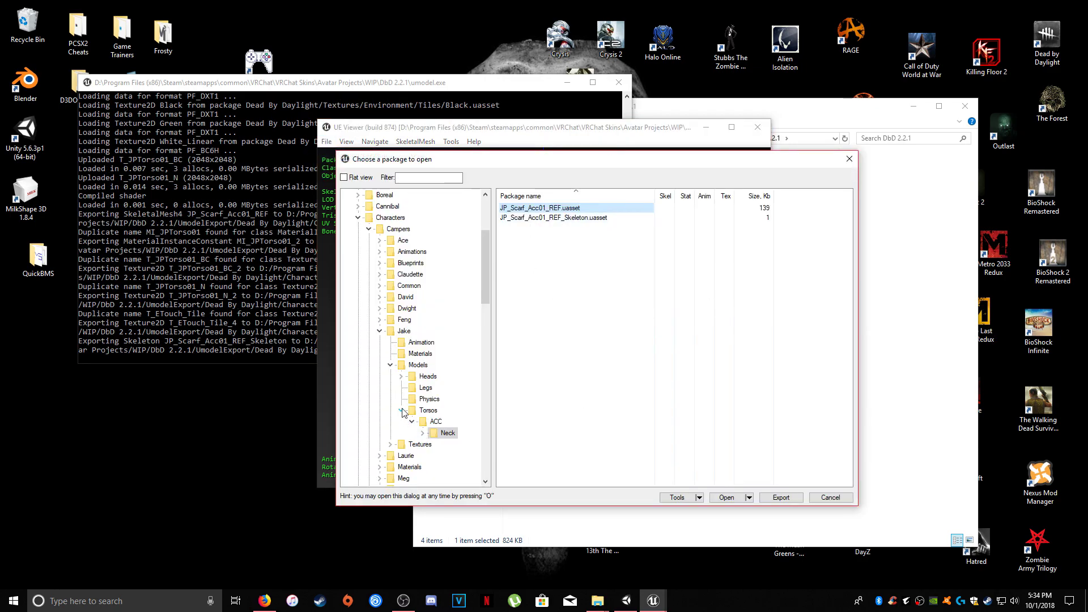
left_click(392, 365)
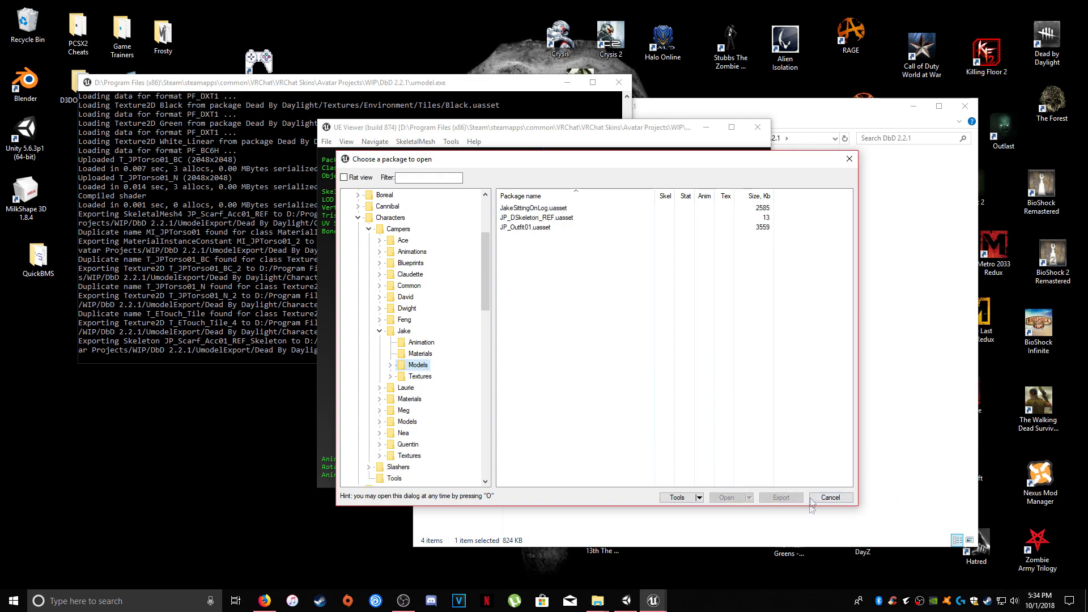
left_click(830, 497)
left_click(758, 127)
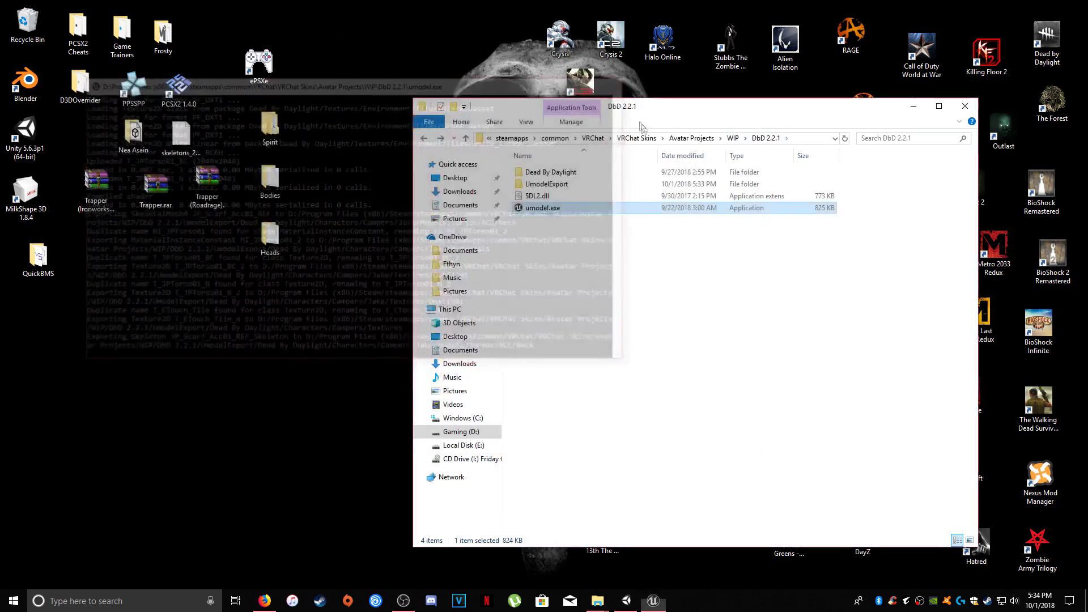
Move the UmodelExport folder from DbD 2.2.1 to the desktop and minimize the Explorer window.
left_click(570, 184)
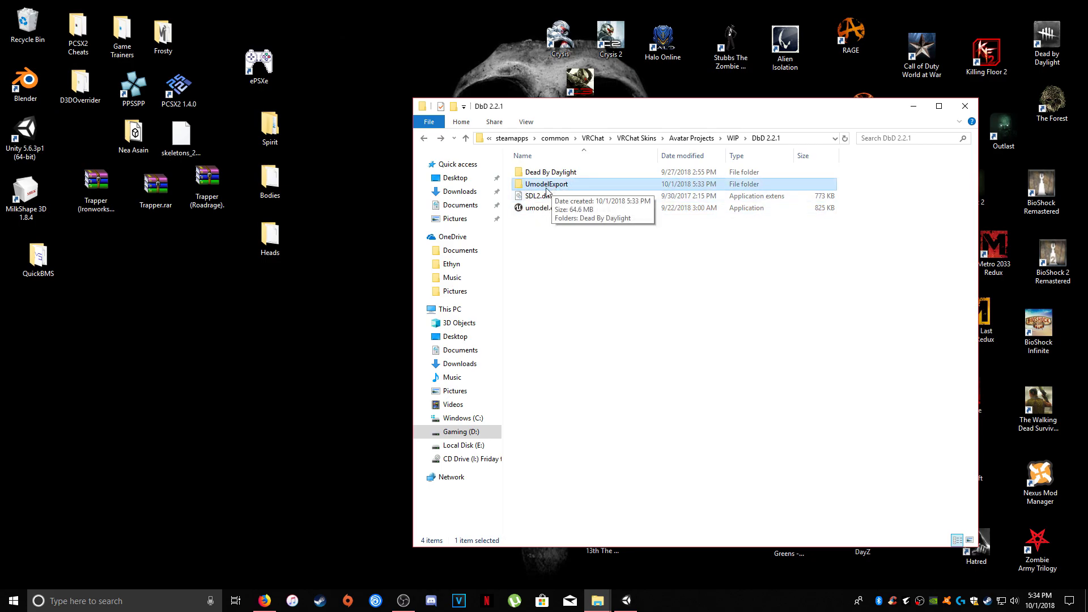
right_click(549, 186)
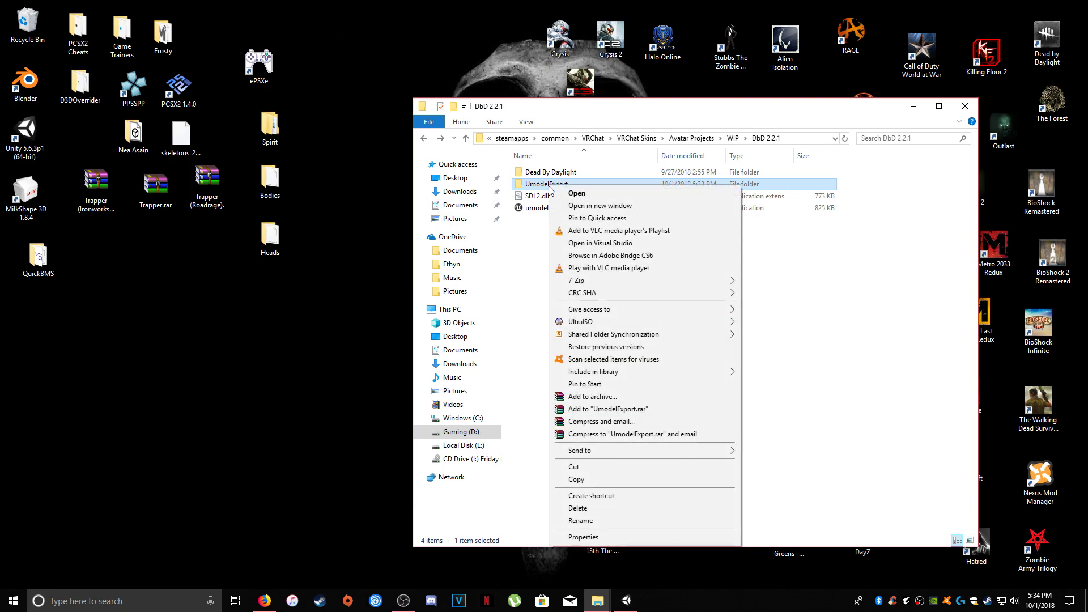
left_click(590, 469)
right_click(63, 370)
left_click(94, 412)
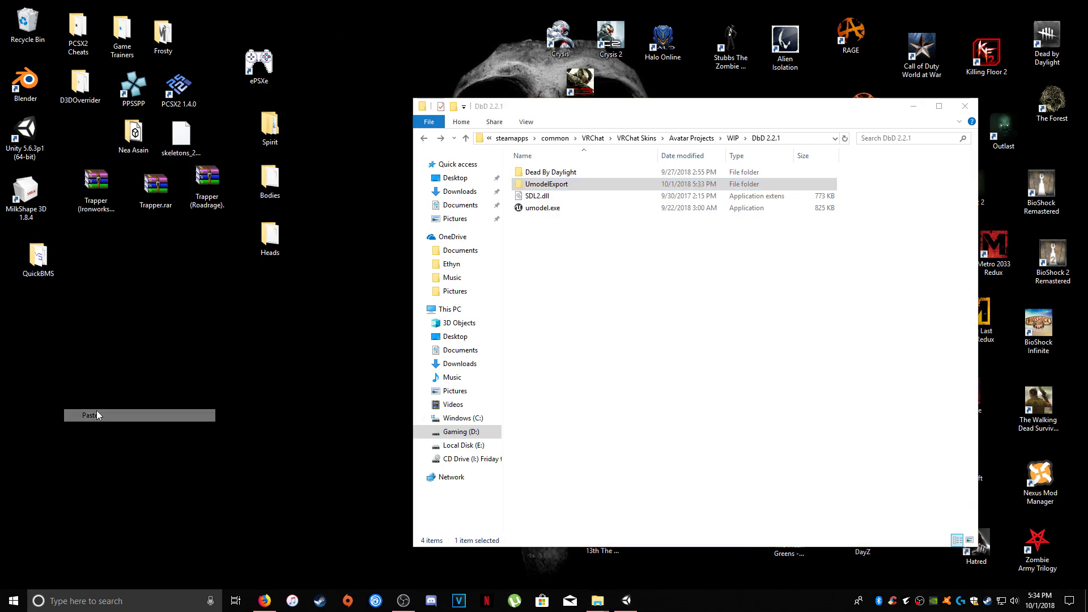
left_click_drag(68, 326, 181, 266)
left_click(914, 107)
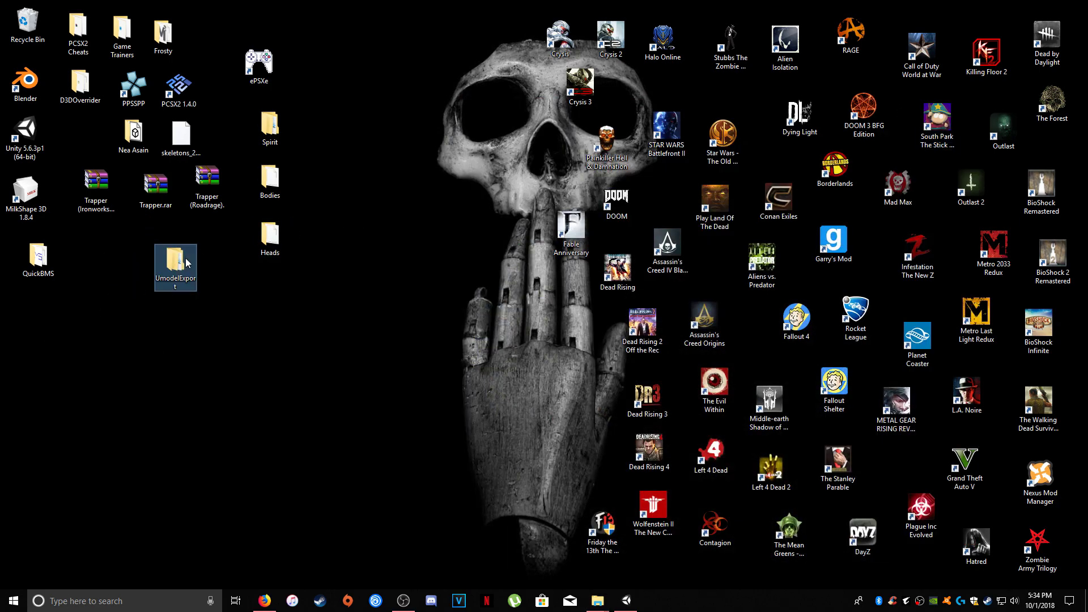
Launch Blender and start a Skeleton Mesh (.psk) import.
double_click(29, 82)
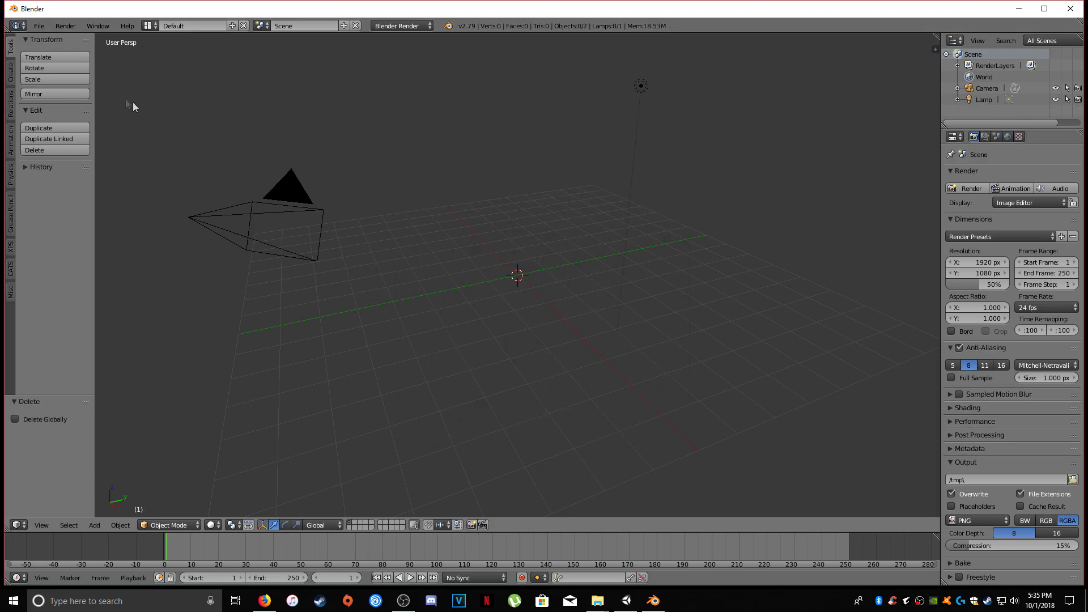
left_click(39, 26)
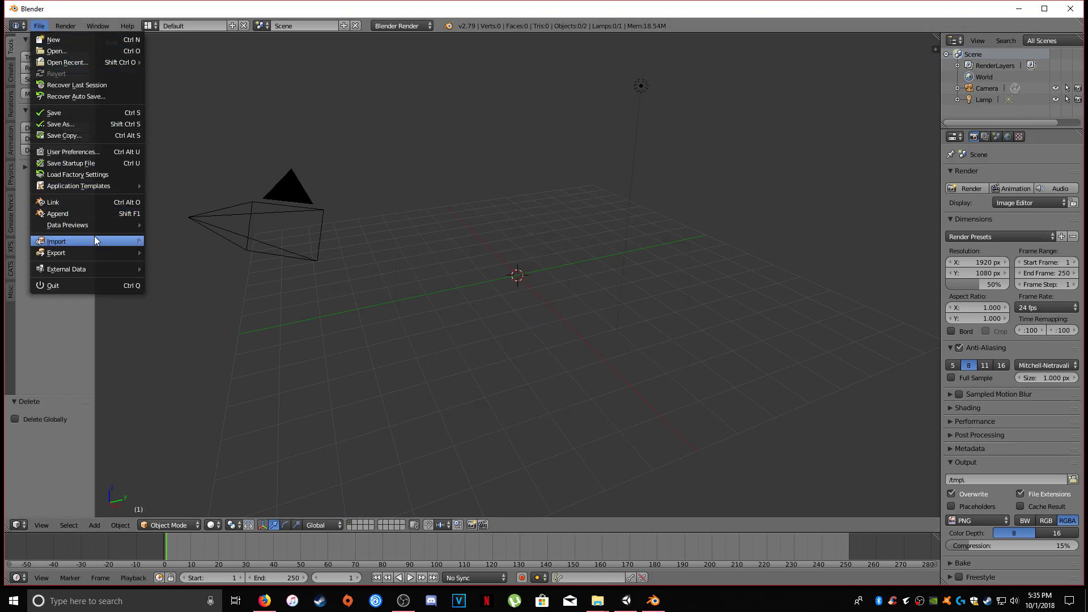
mouse_move(102, 242)
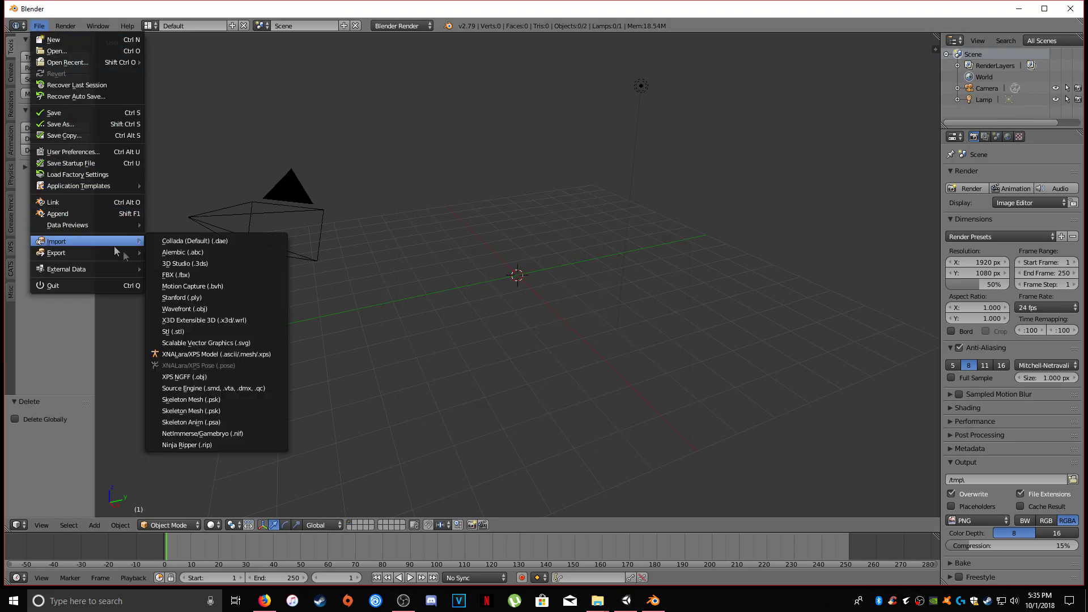
left_click(230, 401)
Import JP_Head00_REF.psk from the desktop's UmodelExport folder, under Dead By Daylight/Characters/Campers/Jake/Models/Heads.
left_click(39, 180)
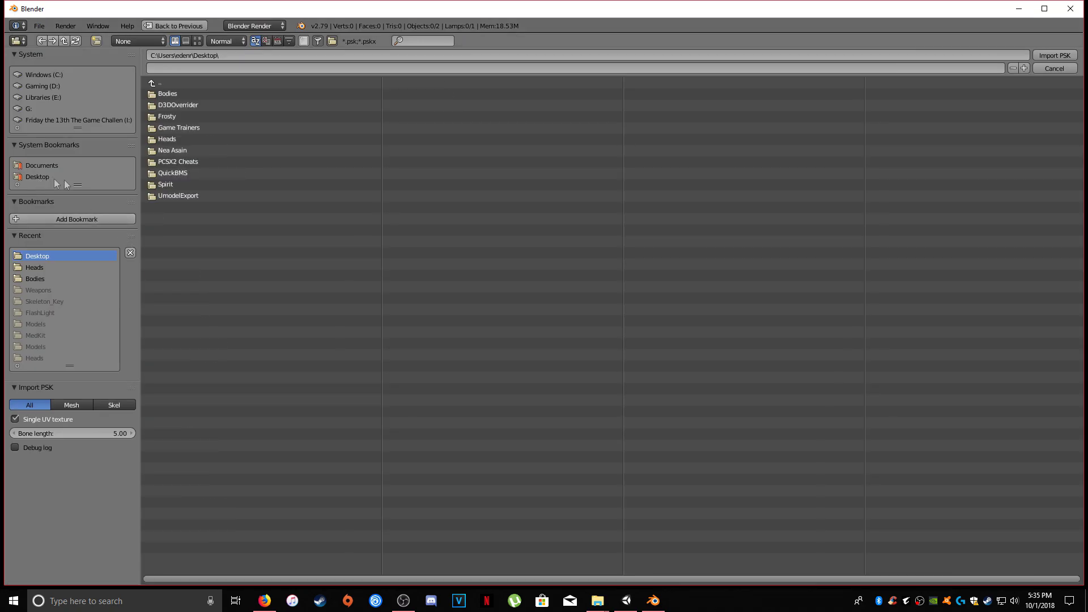
left_click(164, 193)
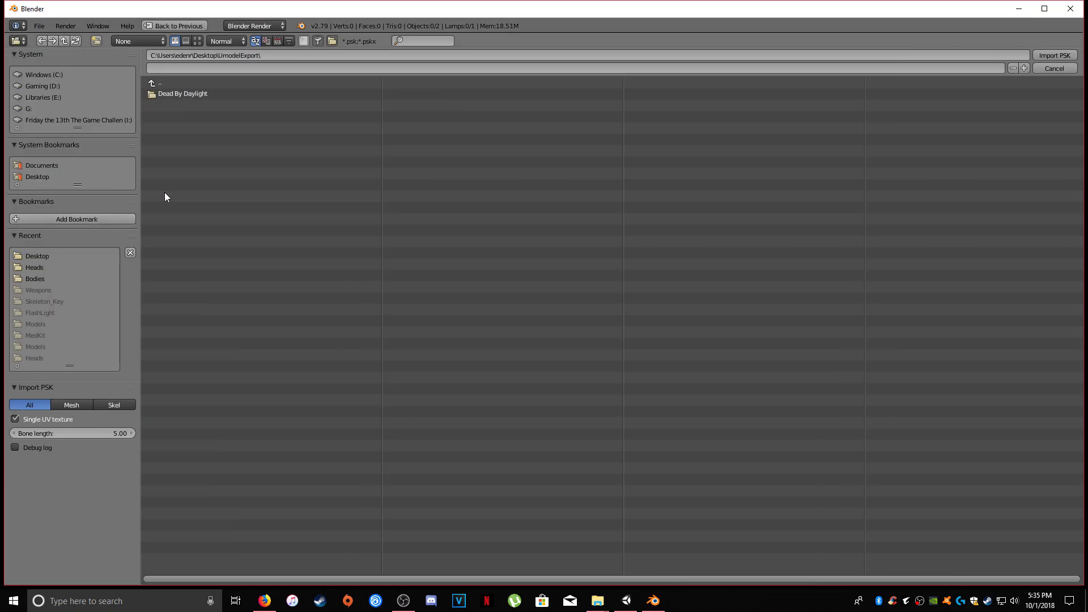
left_click(177, 95)
left_click(183, 94)
left_click(182, 94)
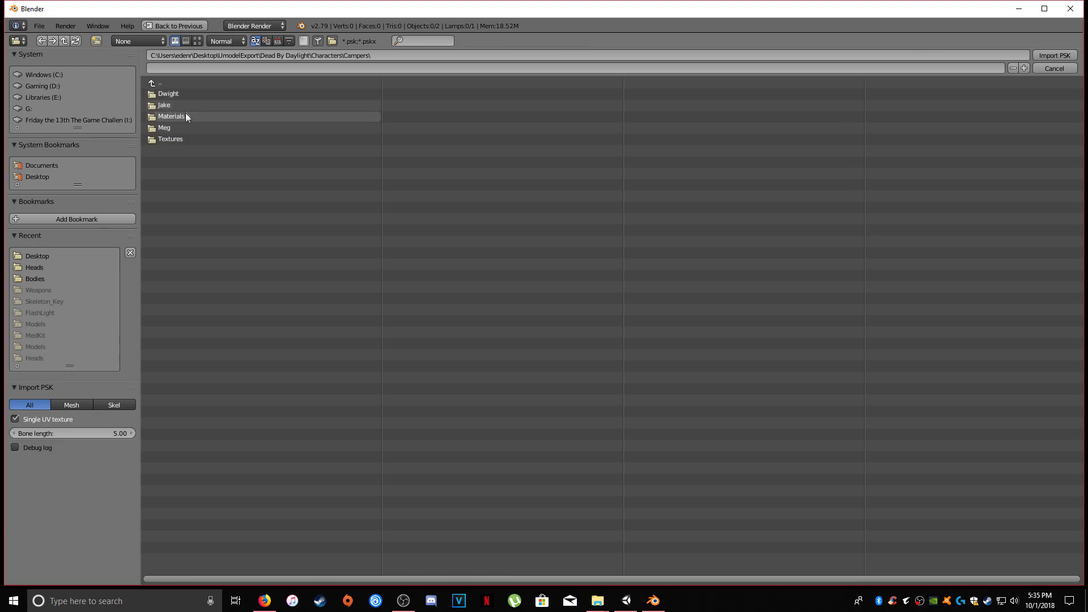
left_click(164, 105)
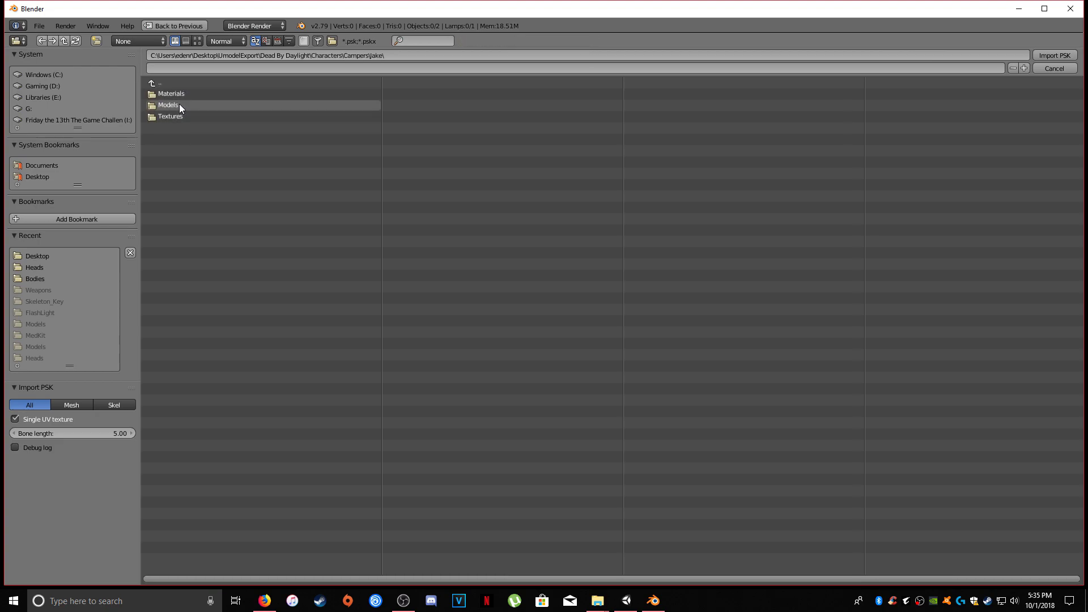
left_click(179, 105)
left_click(180, 95)
double_click(187, 105)
Select the imported head mesh and apply smooth shading to it.
scroll(510, 241, "down", 6)
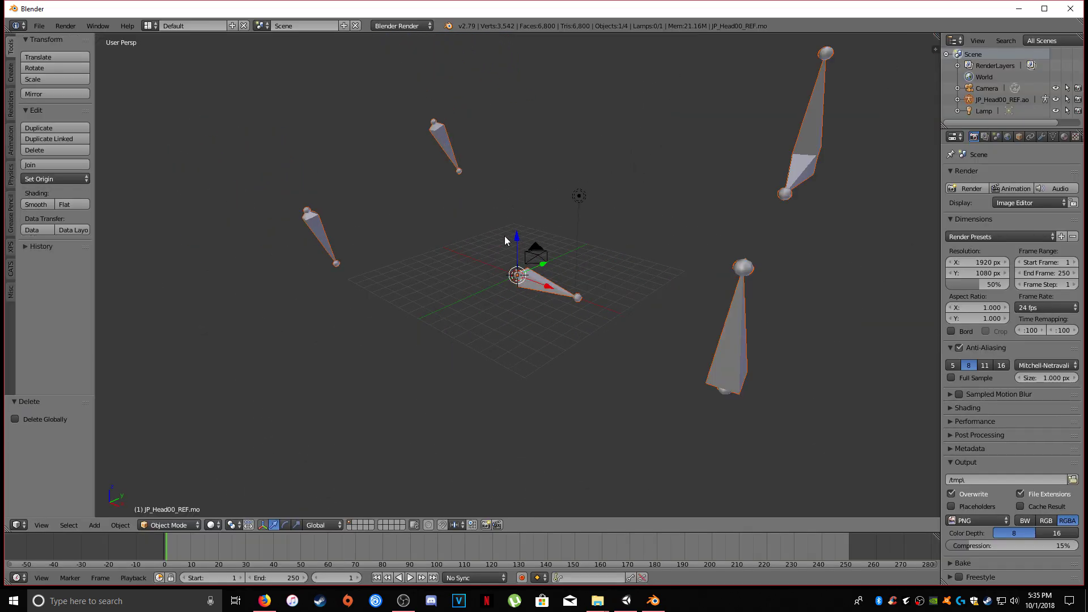
scroll(511, 238, "up", 8)
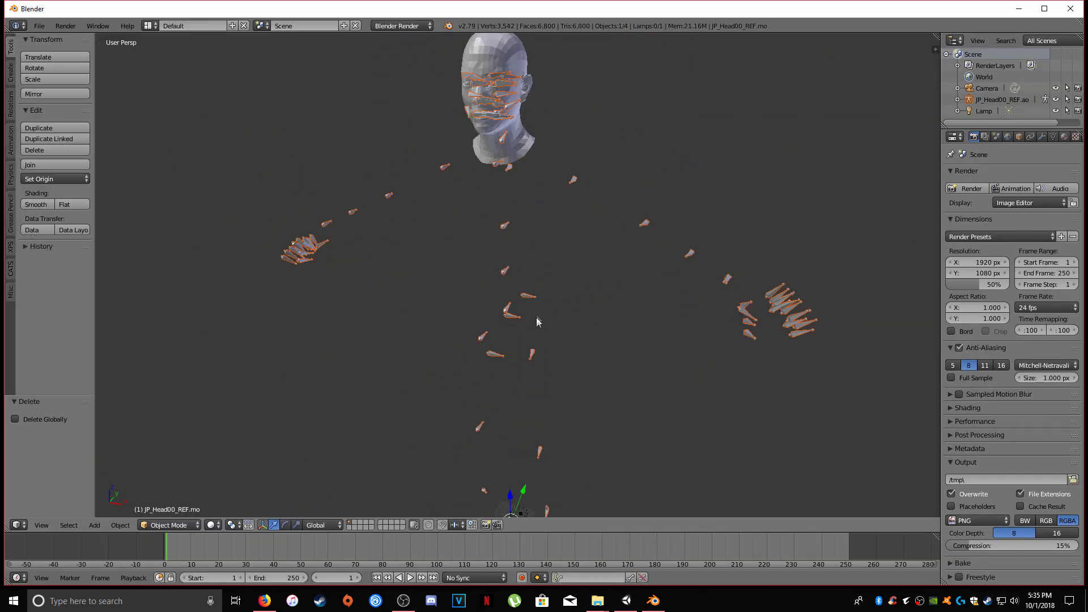
scroll(577, 295, "down", 4)
right_click(541, 144)
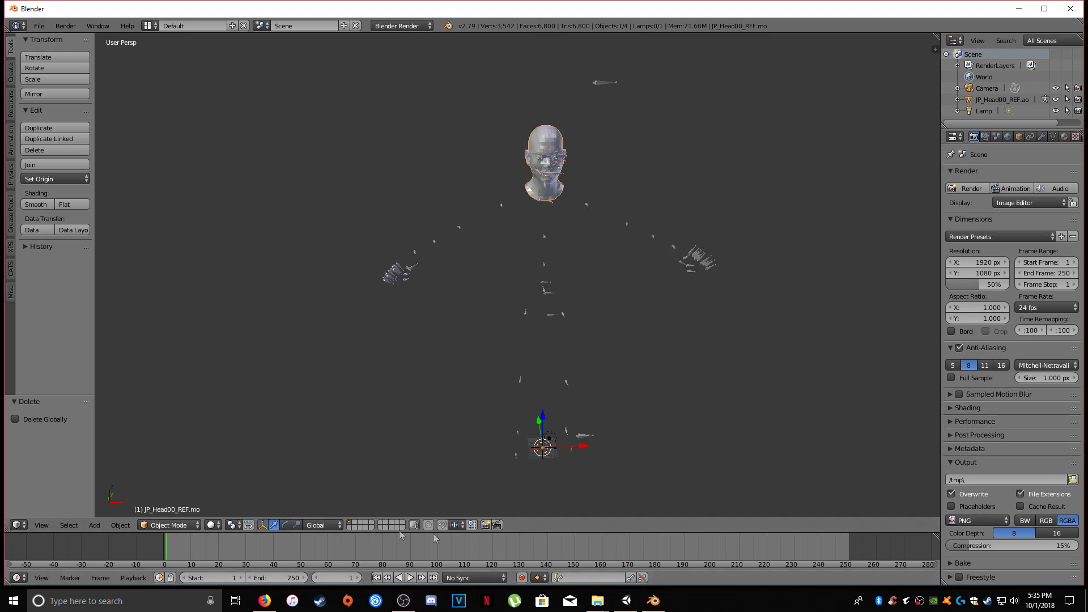
left_click(36, 204)
middle_click_drag(555, 267, 388, 192)
Import the skeleton mesh JP_Torso01_REF.psk from Jake's Models/Torsos folder.
left_click(38, 25)
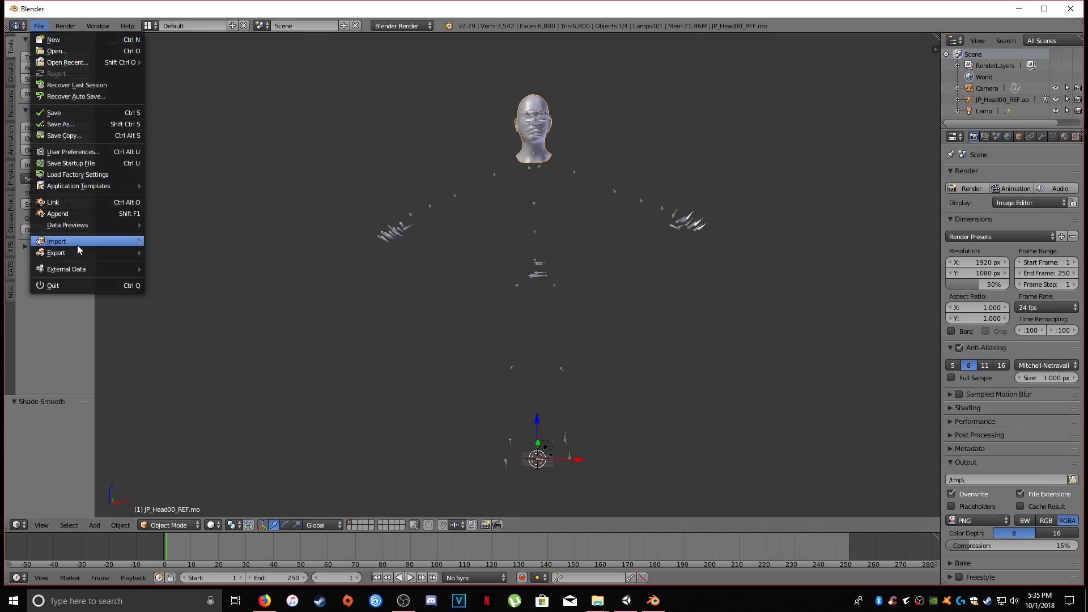
mouse_move(79, 243)
left_click(220, 410)
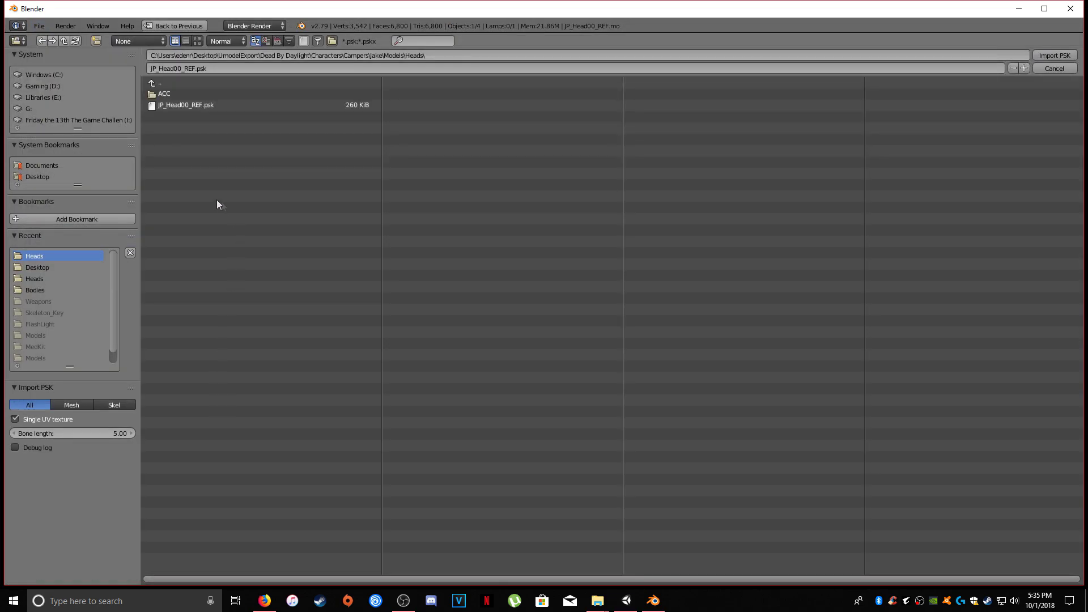
double_click(183, 106)
key("BackSpace")
double_click(172, 116)
double_click(175, 106)
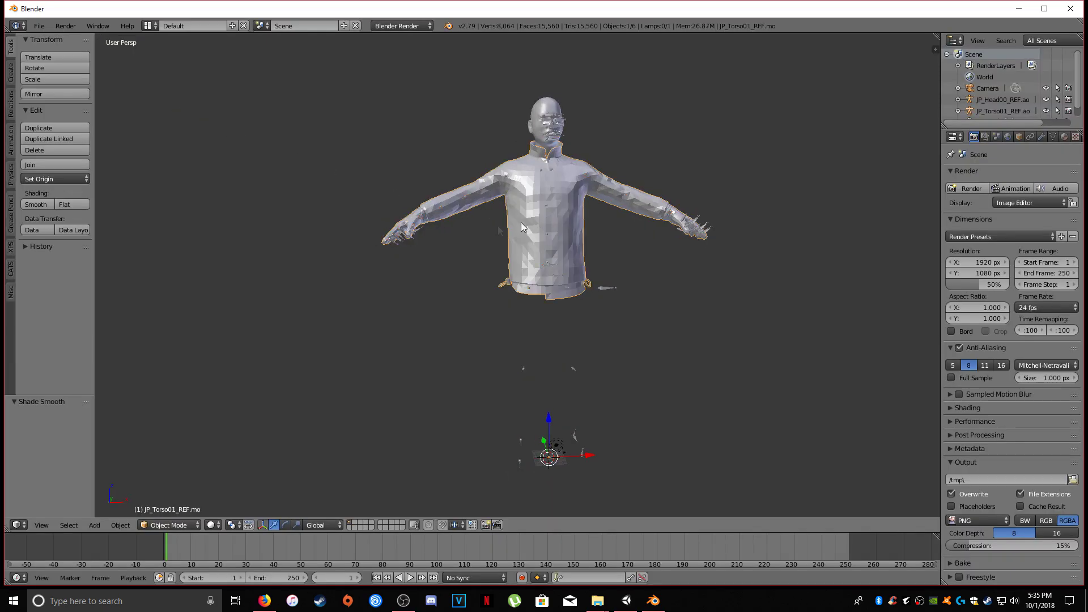
Apply smooth shading to the imported torso mesh.
left_click(34, 206)
middle_click_drag(457, 294, 430, 294)
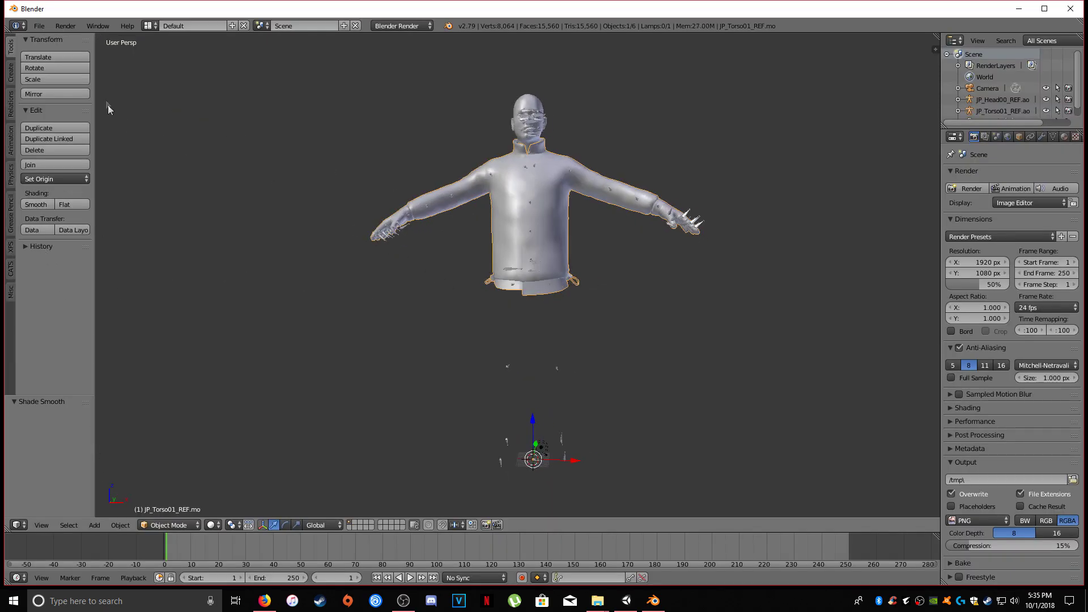
left_click(39, 26)
Select the torso's armature JP_Torso01_REF.ao and delete it.
middle_click_drag(617, 340, 512, 324)
right_click(511, 321)
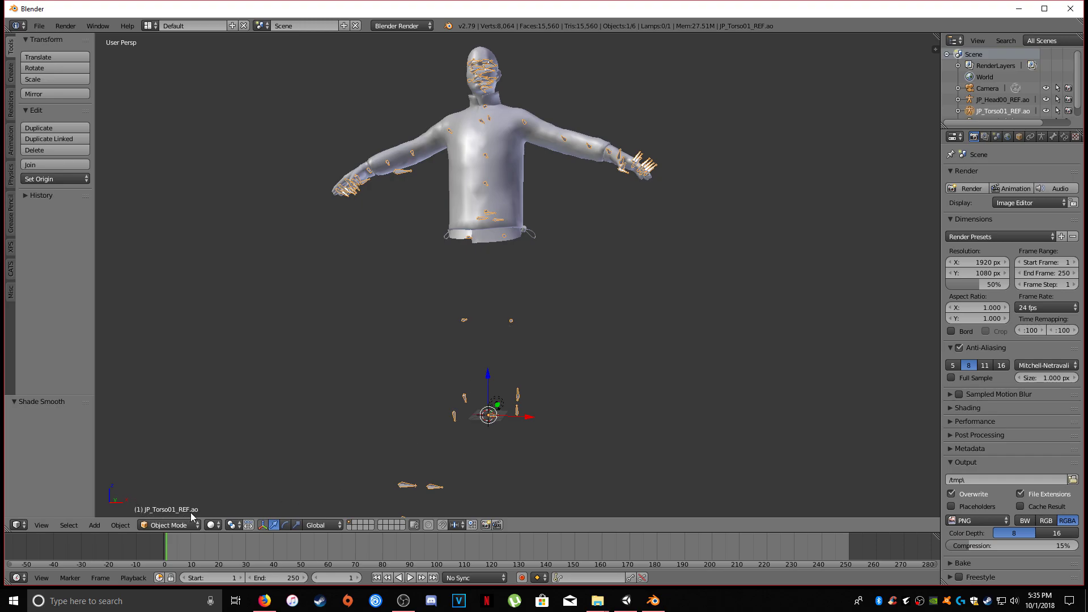
key("x")
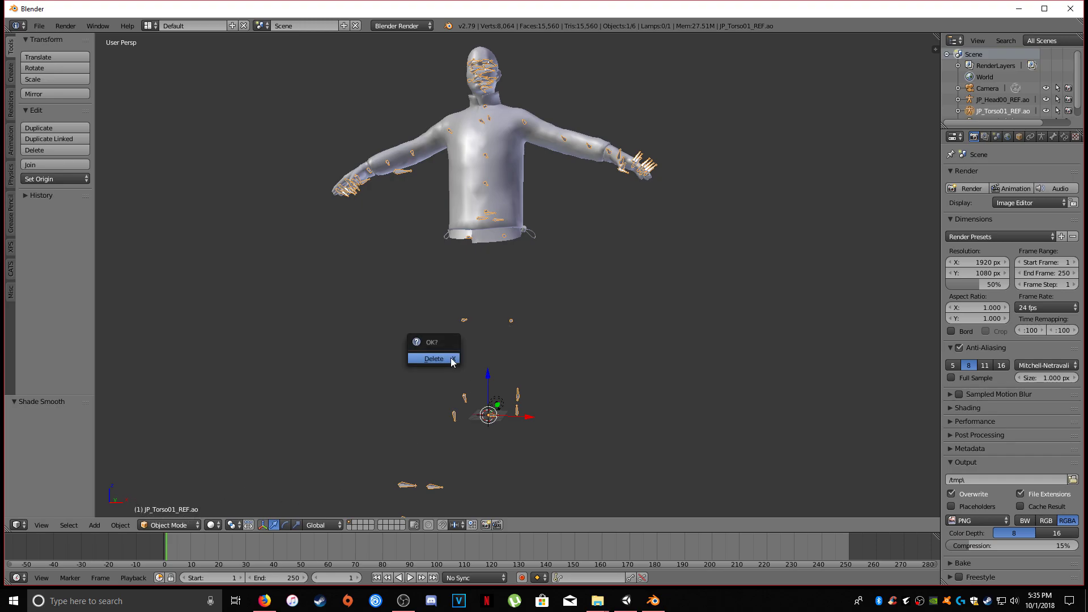
left_click(452, 363)
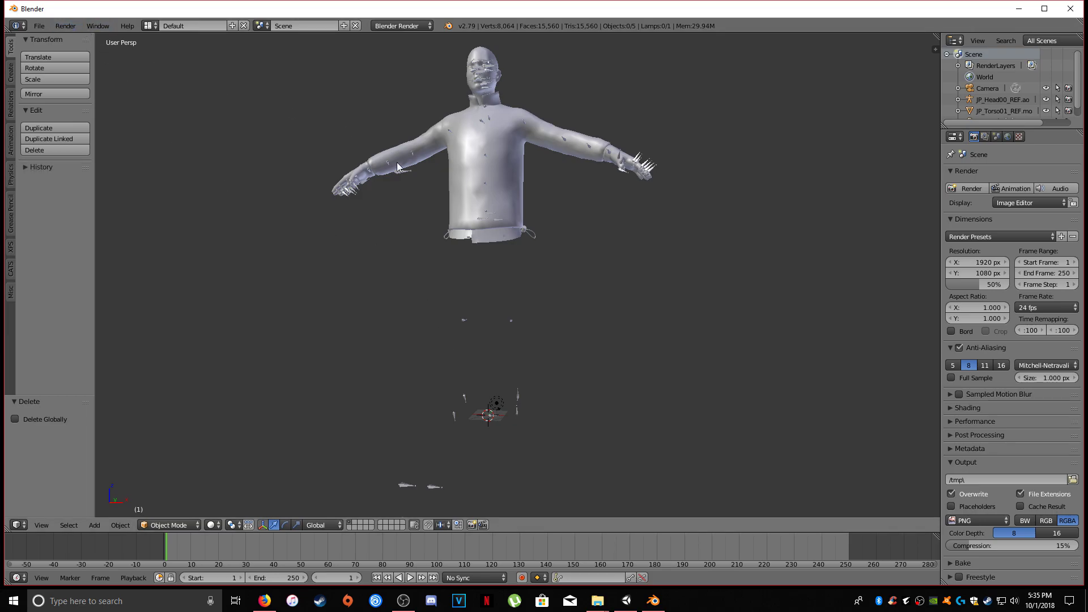
Parent the torso mesh JP_Torso01_REF.mo to the head armature JP_Head00_REF.ao using Armature Deform With Empty Groups.
right_click(477, 199)
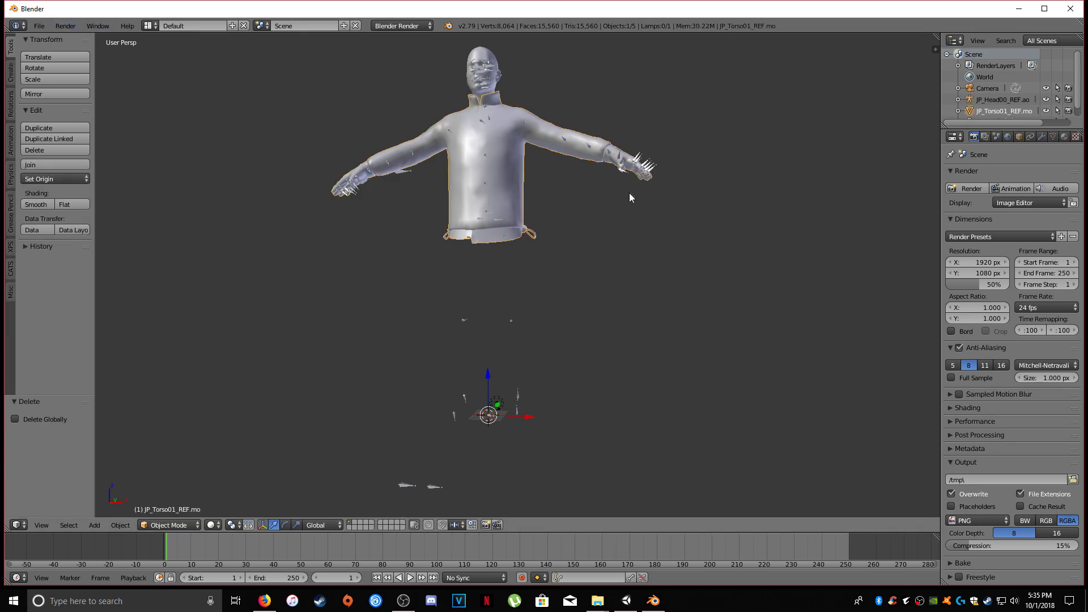
right_click(652, 171, "shift")
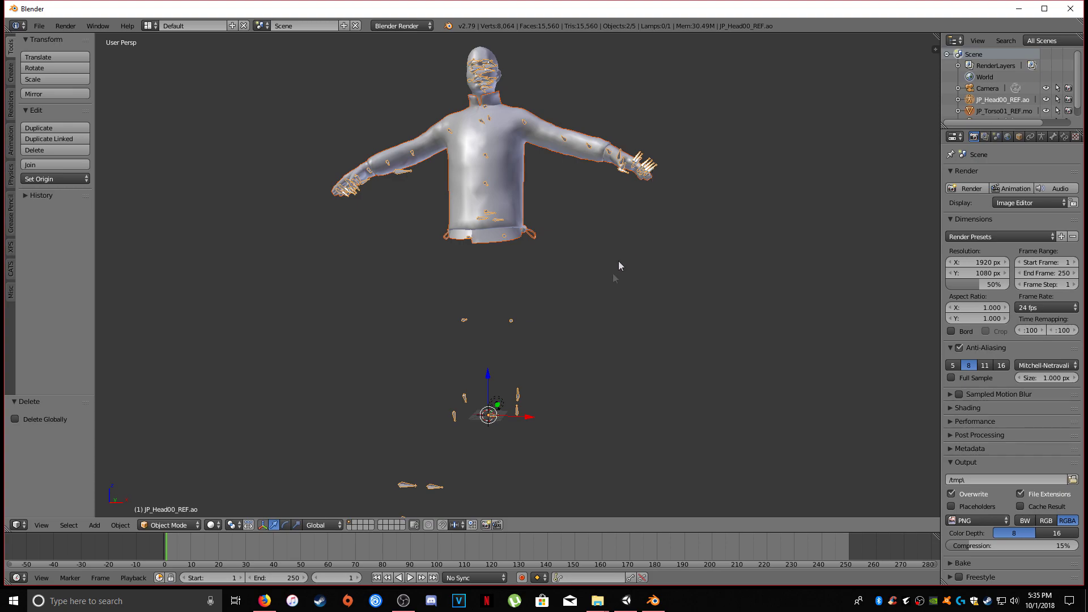
key("ctrl+p")
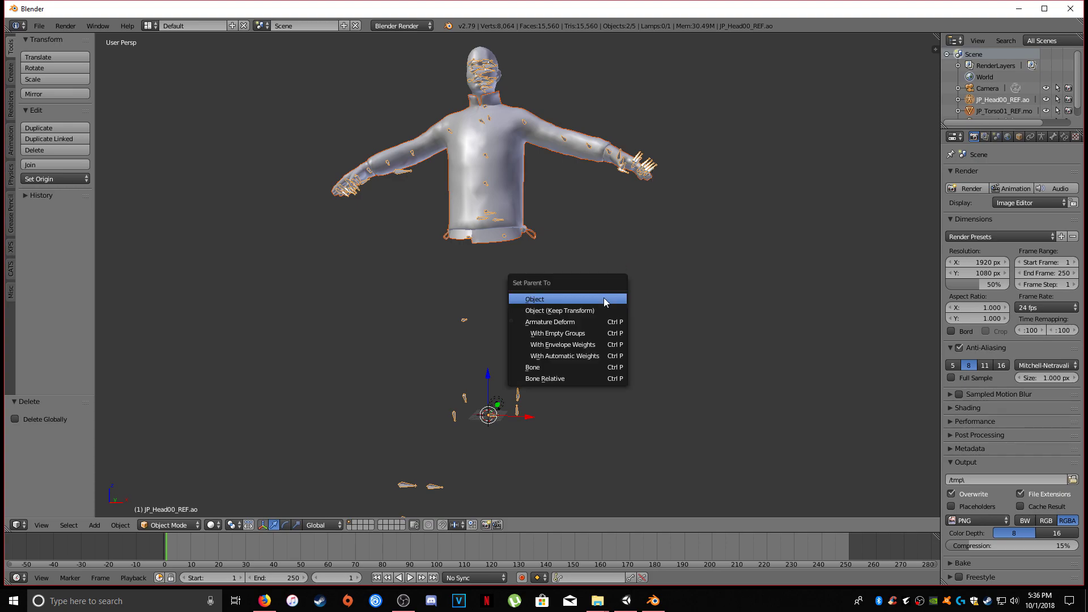
left_click(602, 334)
scroll(602, 334, "up", 6)
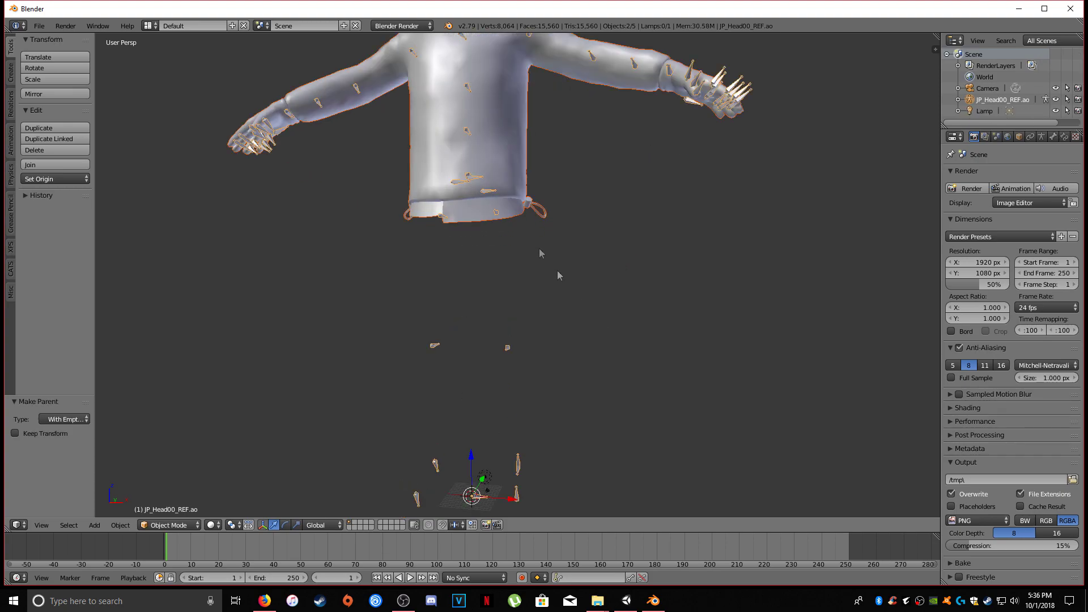
Test the torso's deformation in Pose Mode by moving the right elbow and joint_tummy01 bones, cancelling each move.
middle_click_drag(606, 357, 689, 367)
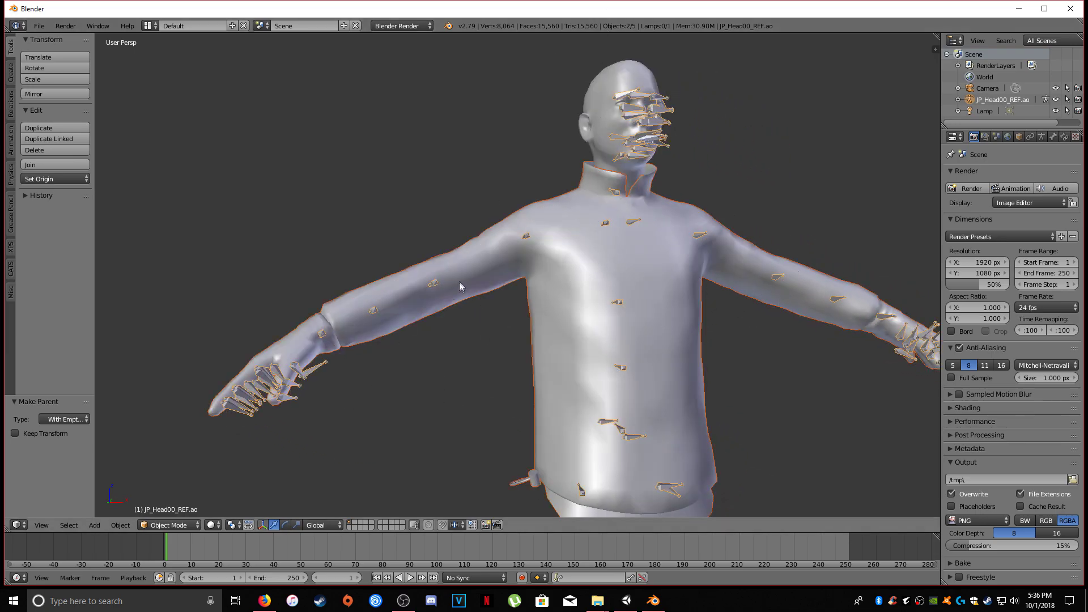
right_click(435, 284)
left_click(169, 525)
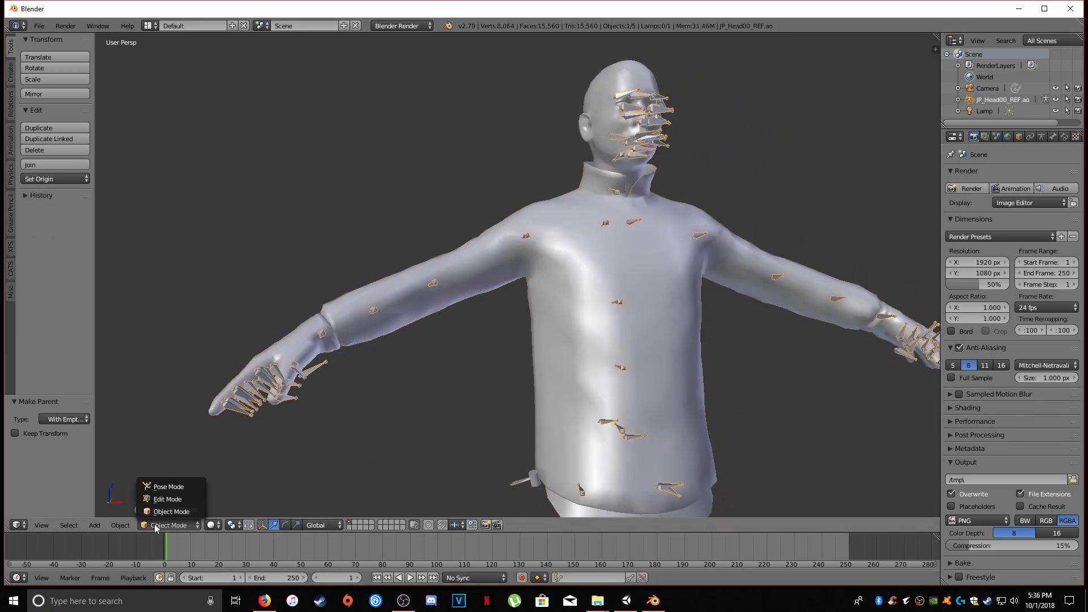
left_click(169, 486)
right_click(433, 286)
key("g")
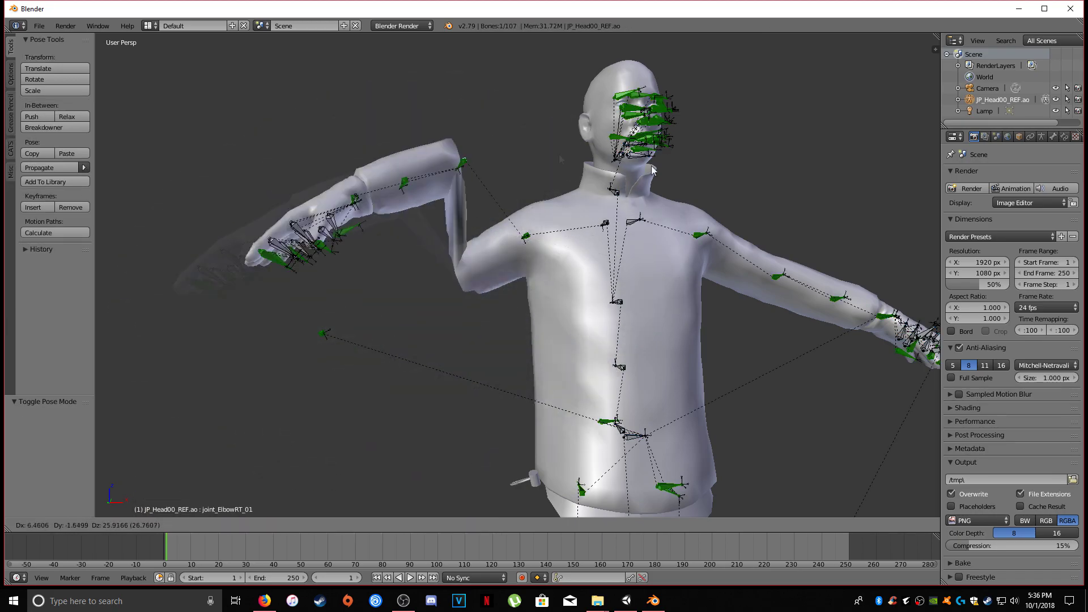
right_click(563, 271)
middle_click_drag(432, 306, 584, 362)
right_click(584, 364)
key("g")
right_click(710, 390)
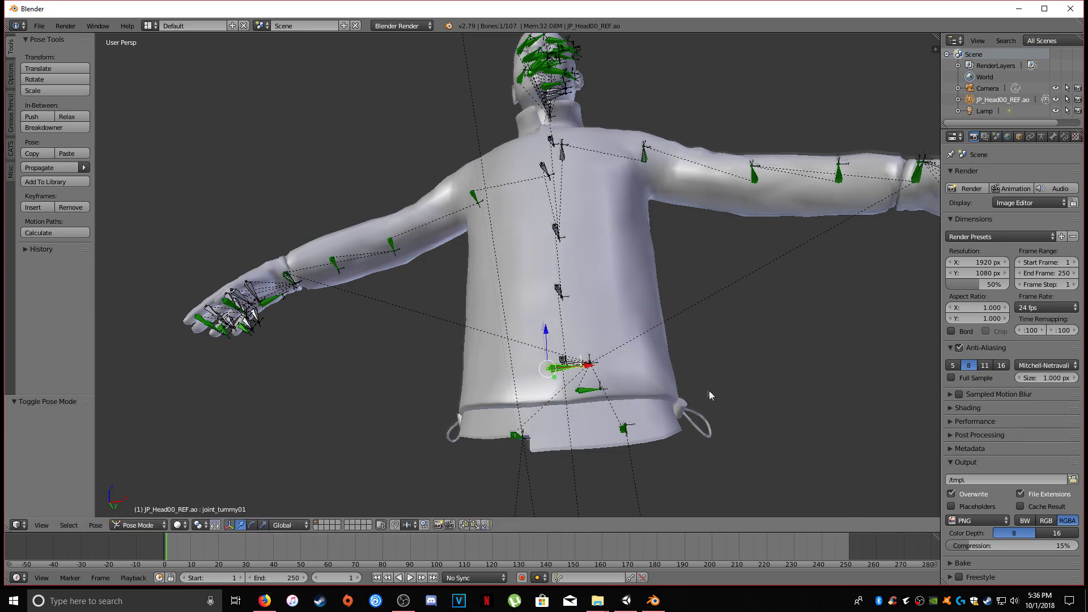
Import the skeleton mesh JP_Legs01_REF.psk from Jake's Models/Legs folder and apply smooth shading to the legs mesh.
scroll(664, 357, "down", 7)
left_click(39, 26)
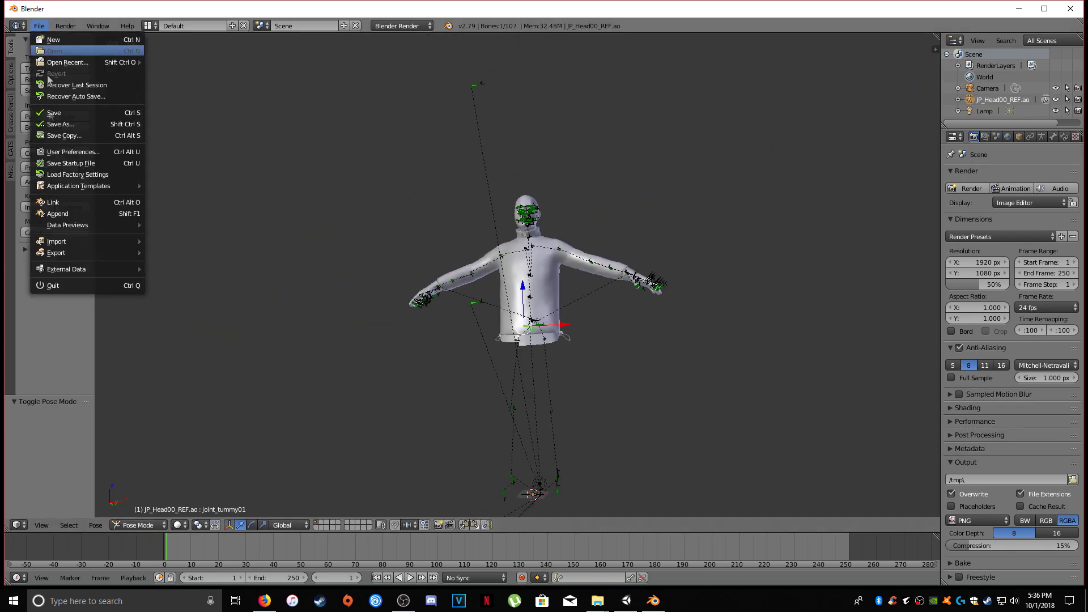
mouse_move(71, 242)
left_click(216, 404)
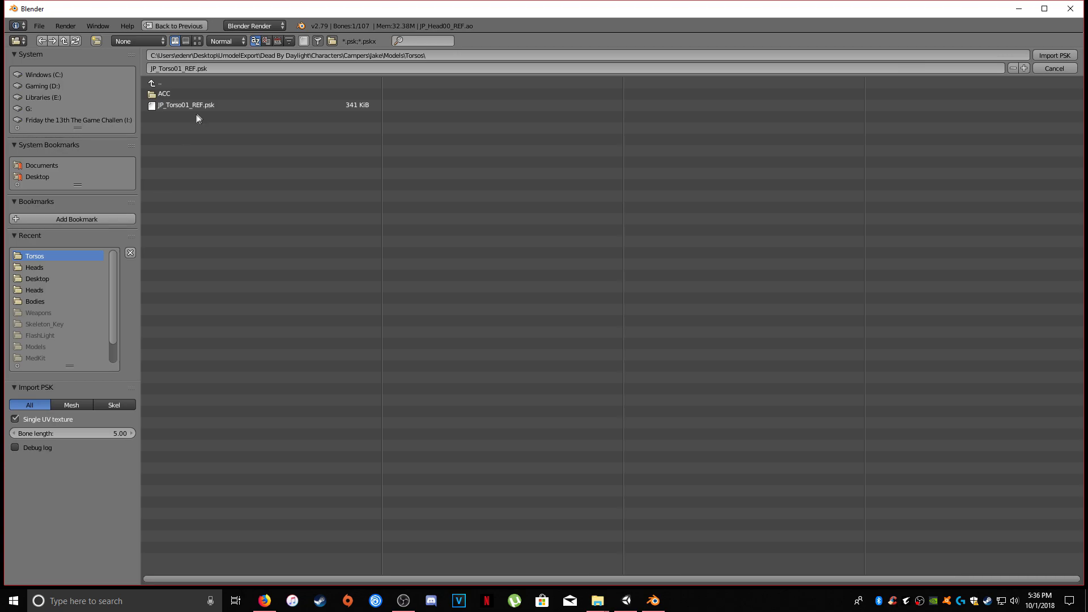
left_click(161, 83)
left_click(172, 95)
double_click(173, 93)
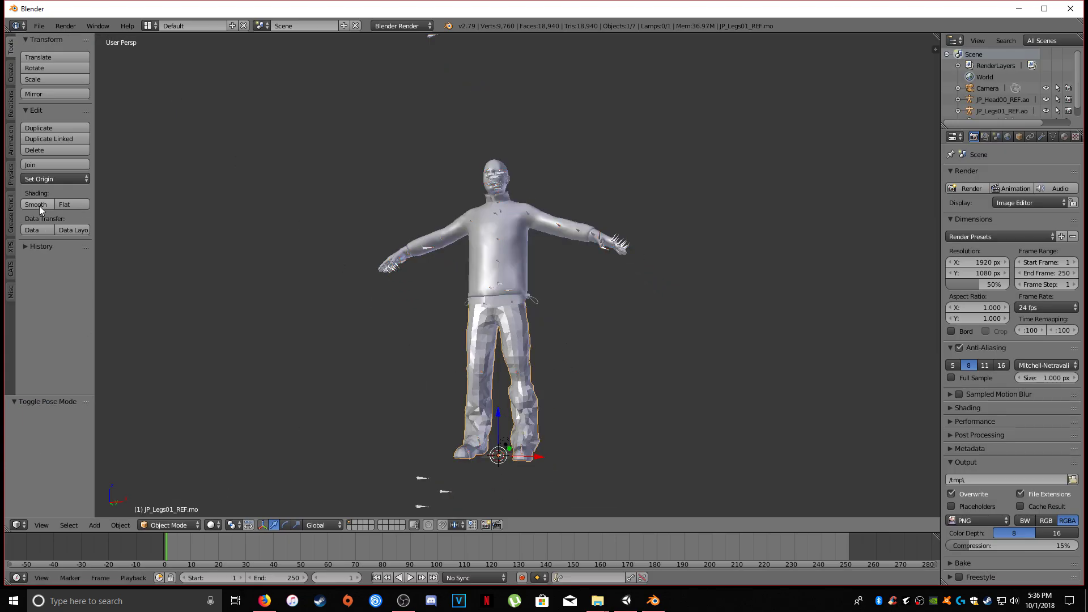
left_click(36, 205)
Return to Object Mode and delete the legs' duplicate armature JP_Legs01_REF.ao.
scroll(404, 331, "up", 5)
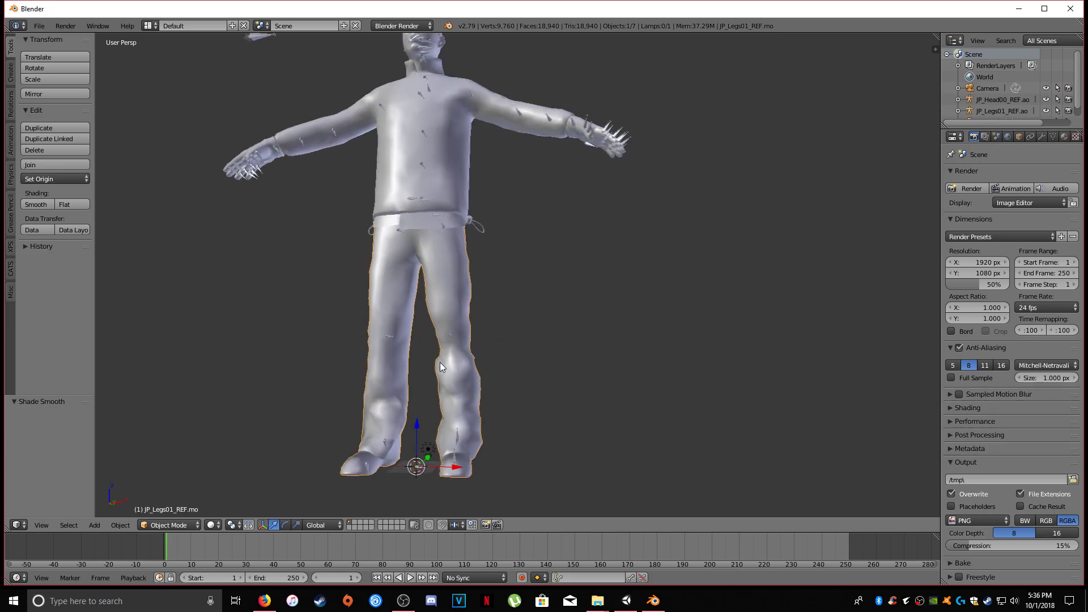
right_click(390, 339)
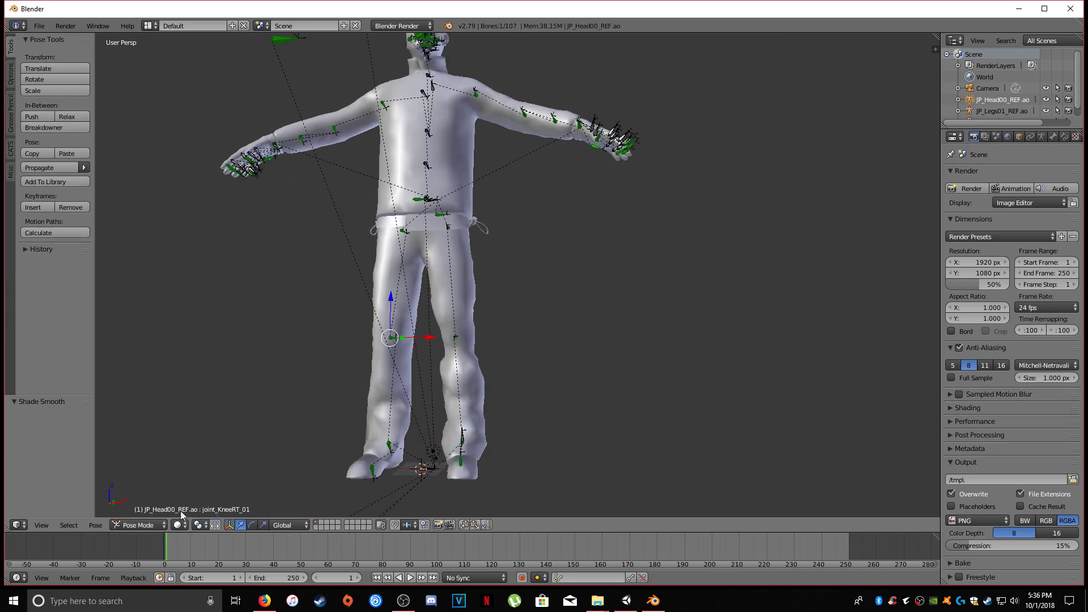
left_click(136, 512)
right_click(391, 340)
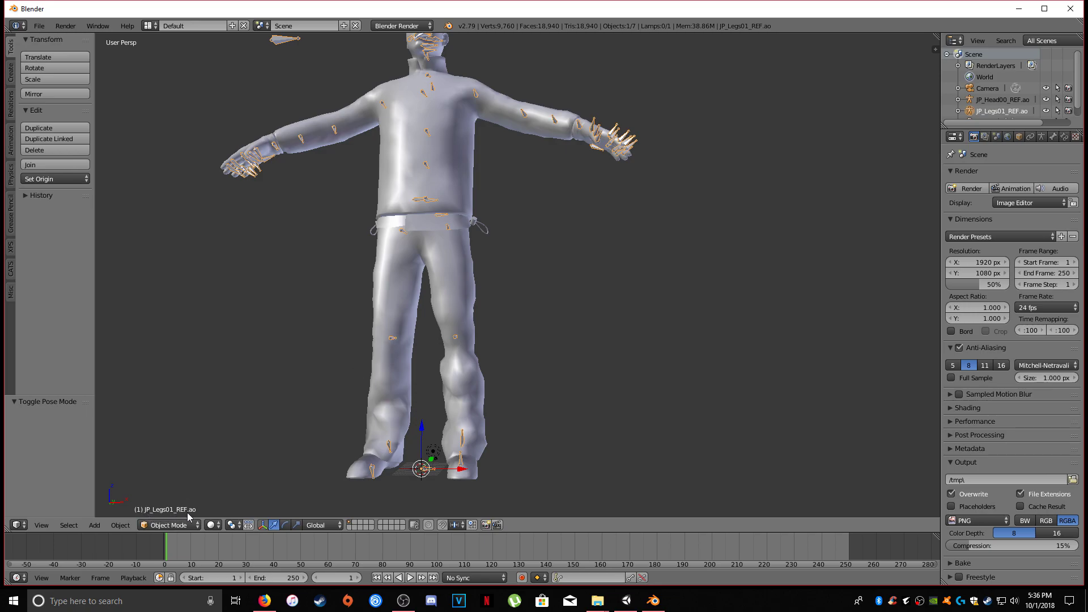
key("x")
left_click(479, 425)
Parent the legs mesh JP_Legs01_REF.mo to the head armature JP_Head00_REF.ao using Armature Deform With Empty Groups.
right_click(458, 367)
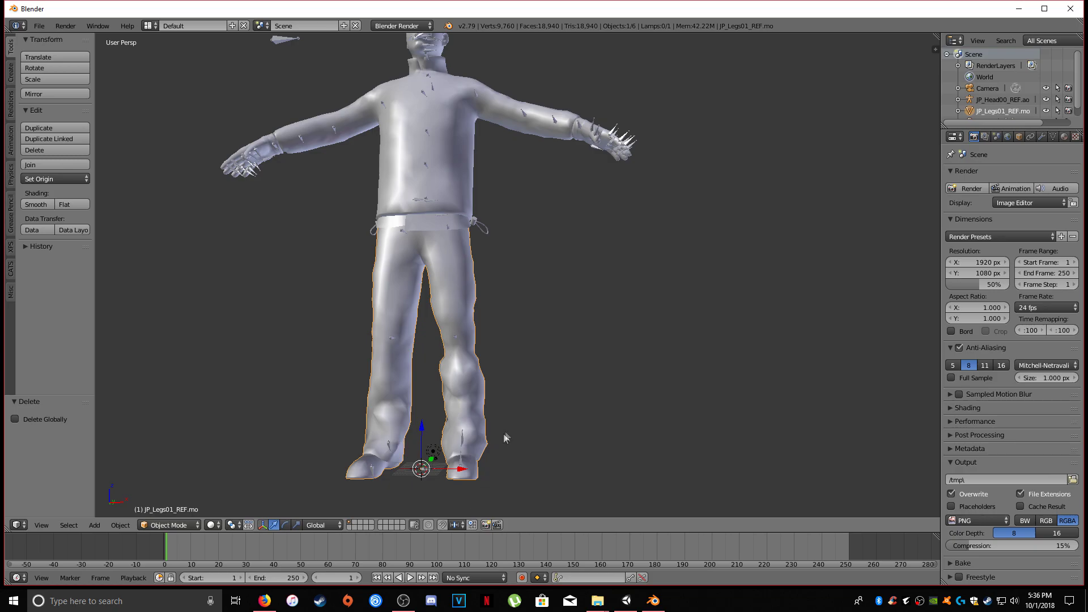
middle_click_drag(506, 436, 503, 433)
scroll(473, 181, "down", 1)
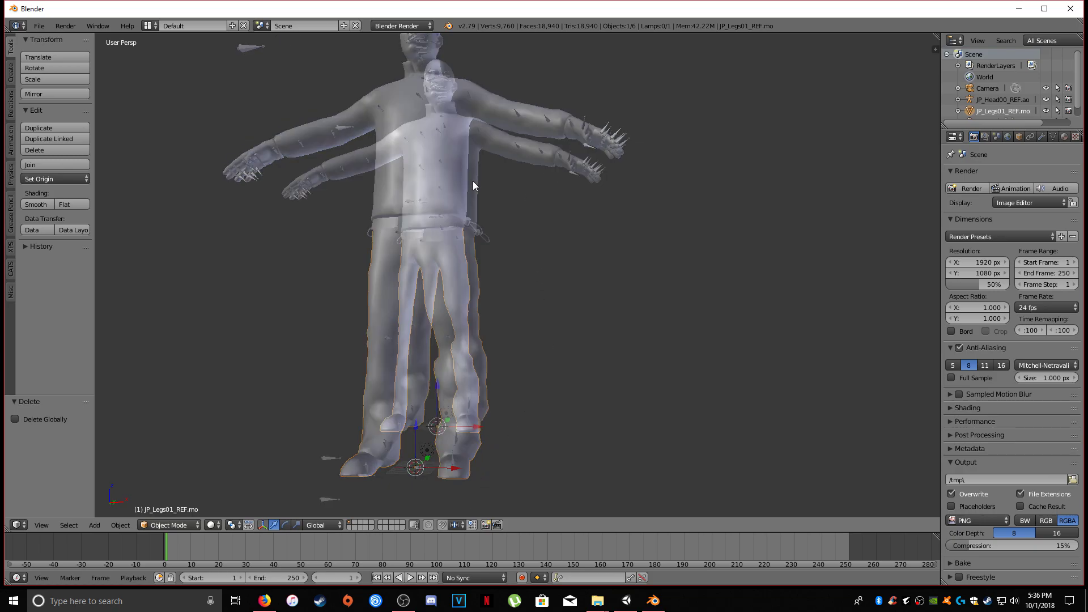
right_click(342, 128, "shift")
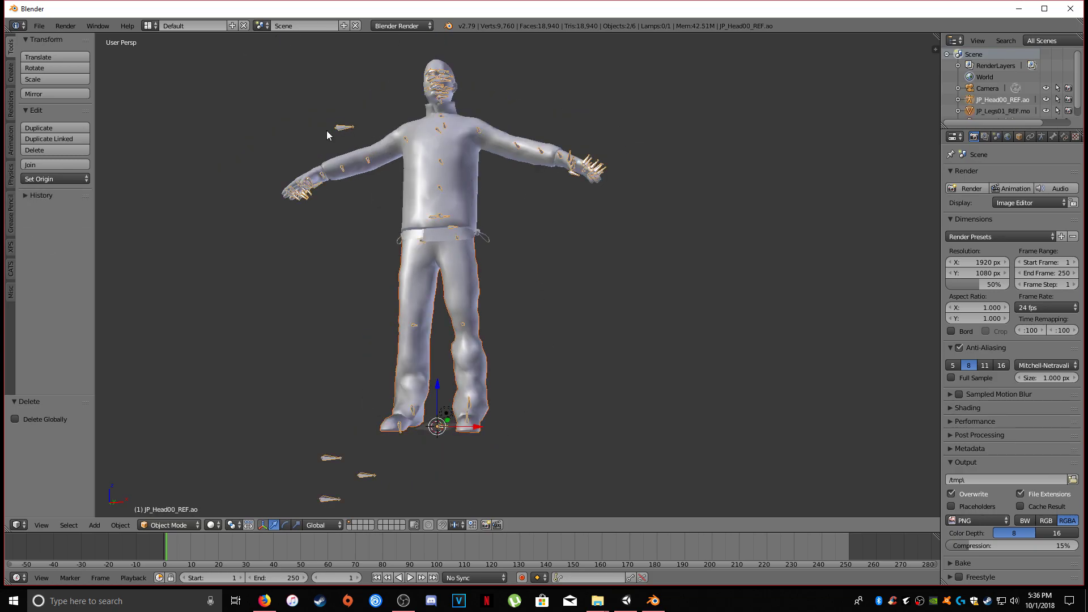
key("ctrl+p")
left_click(309, 97)
Test the legs' deformation in Pose Mode by moving the right knee bone, cancel the move and return to Object Mode.
scroll(422, 238, "up", 1)
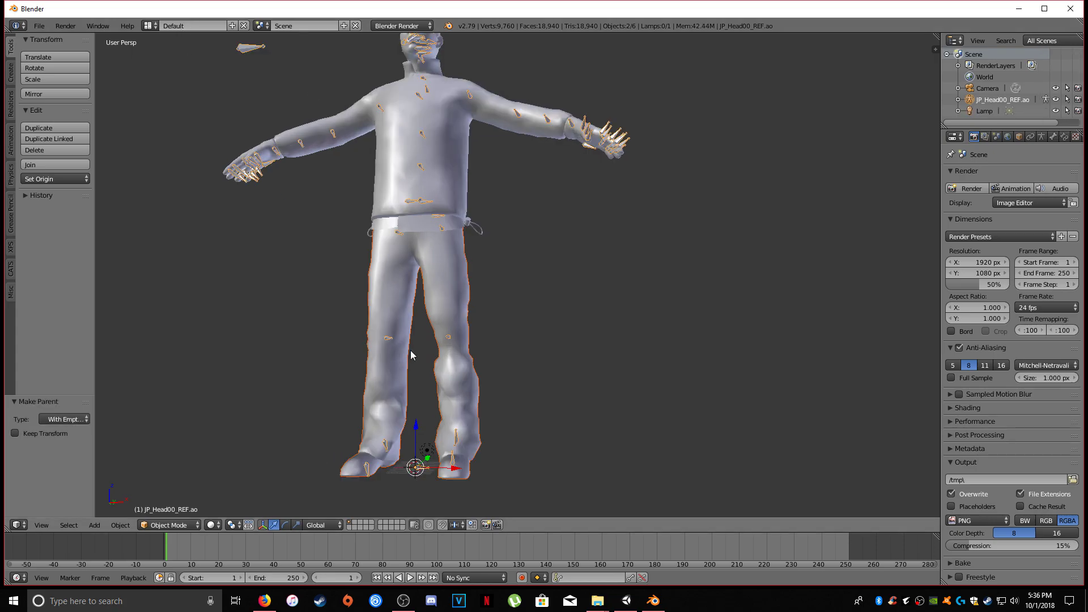
right_click(391, 339)
left_click(170, 526)
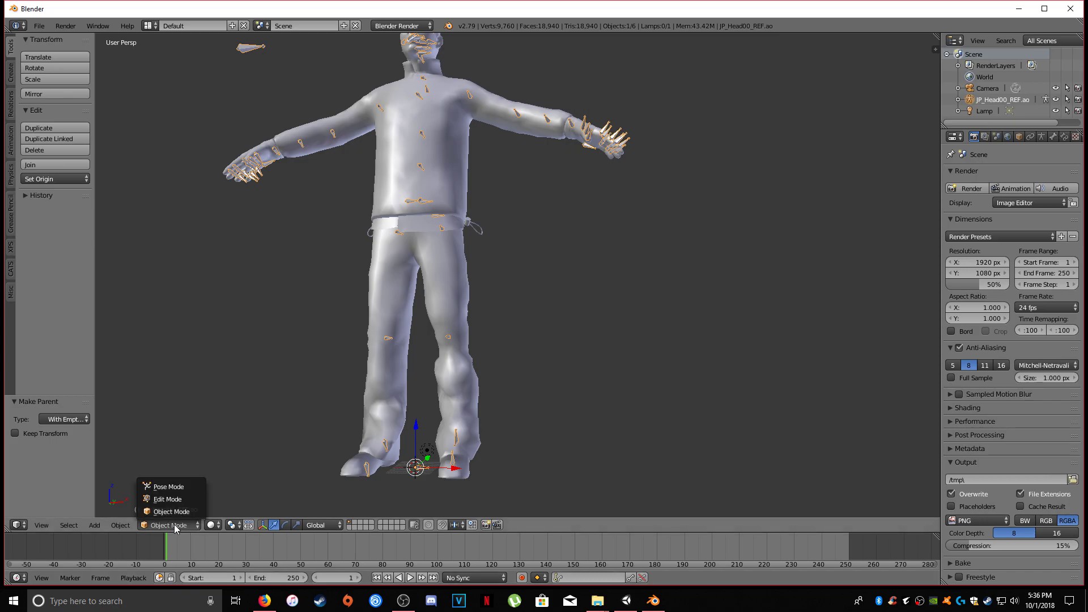
left_click(168, 486)
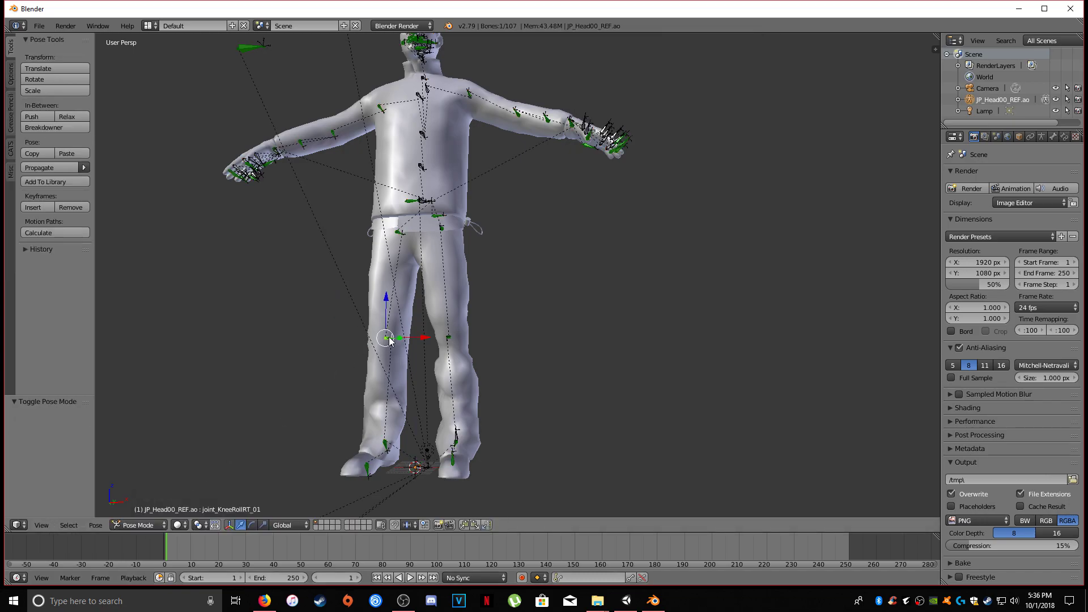
left_click_drag(389, 340, 434, 312)
key("Escape")
scroll(495, 238, "down", 3)
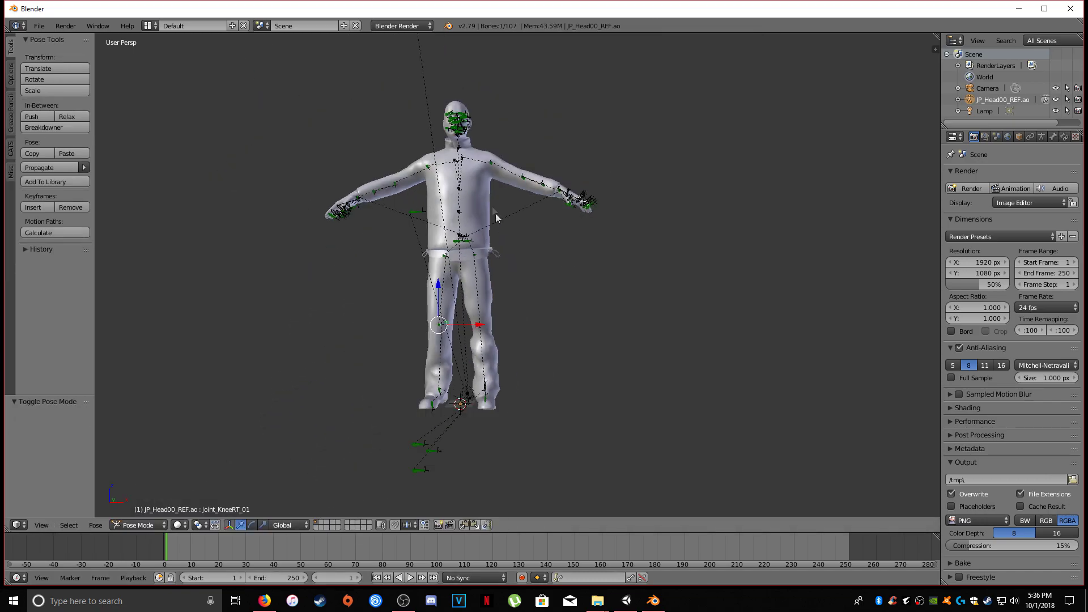
scroll(495, 213, "up", 2)
left_click(138, 525)
left_click(136, 483)
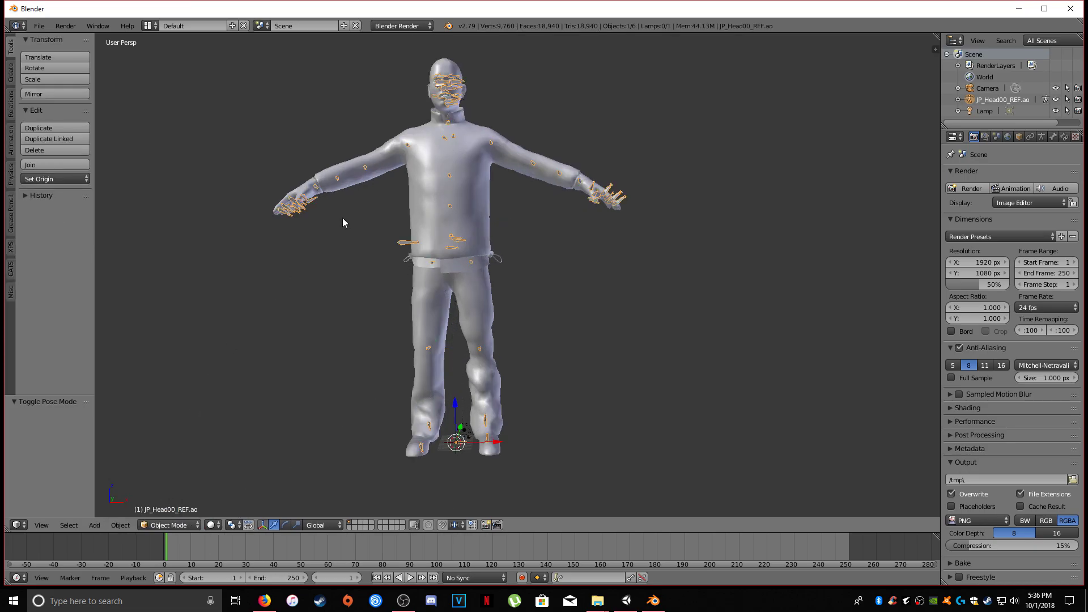
Import the scarf's PSK skeleton mesh, JP_Scarf_Acc01_REF, from Jake's Models/Torsos/ACC/Neck folder.
left_click(39, 26)
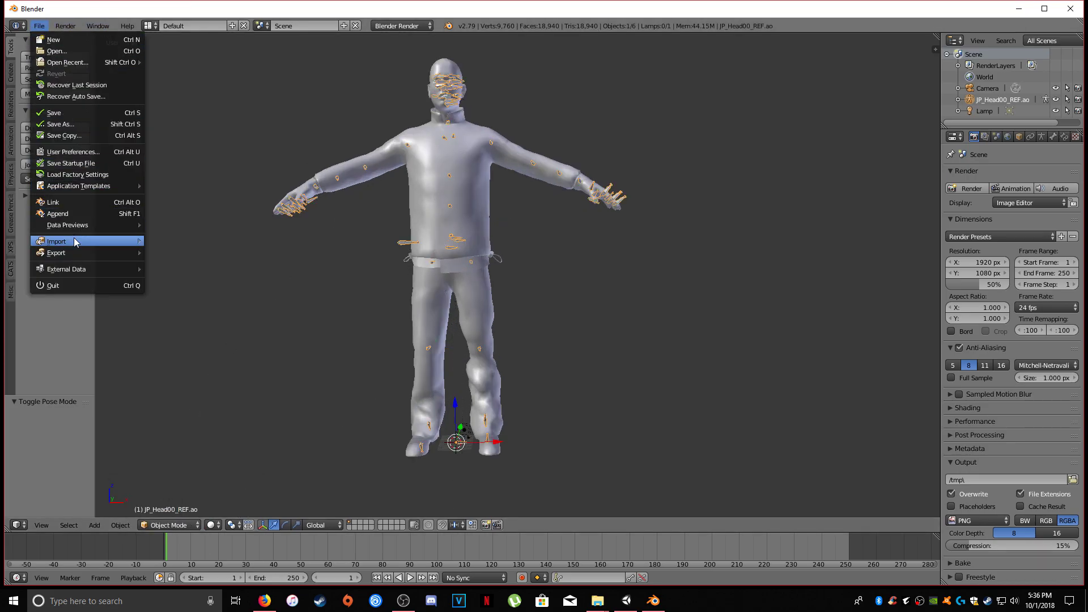
mouse_move(74, 237)
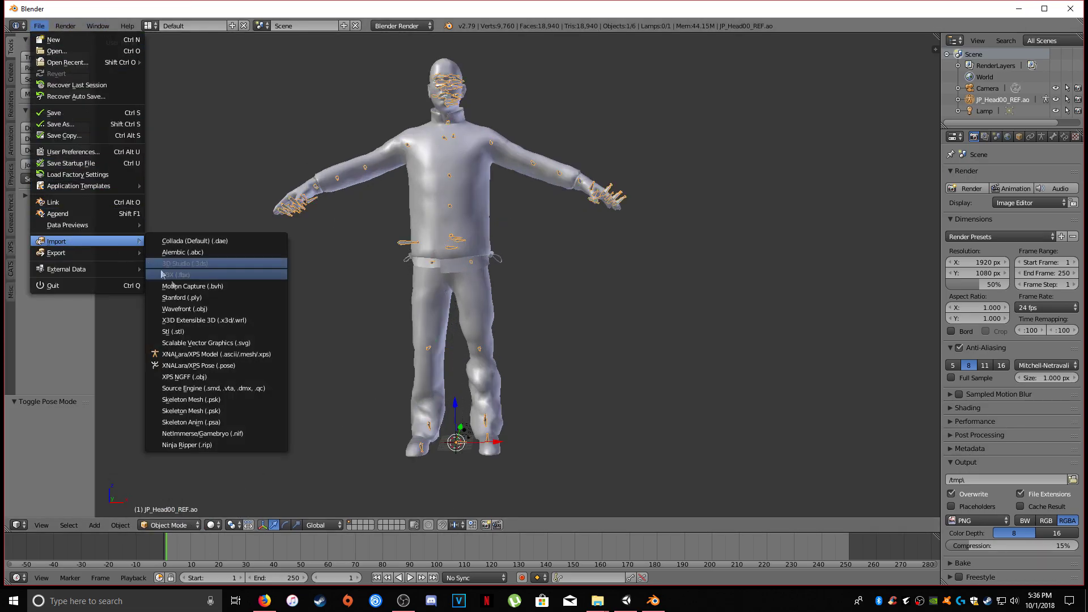
left_click(214, 399)
left_click(175, 83)
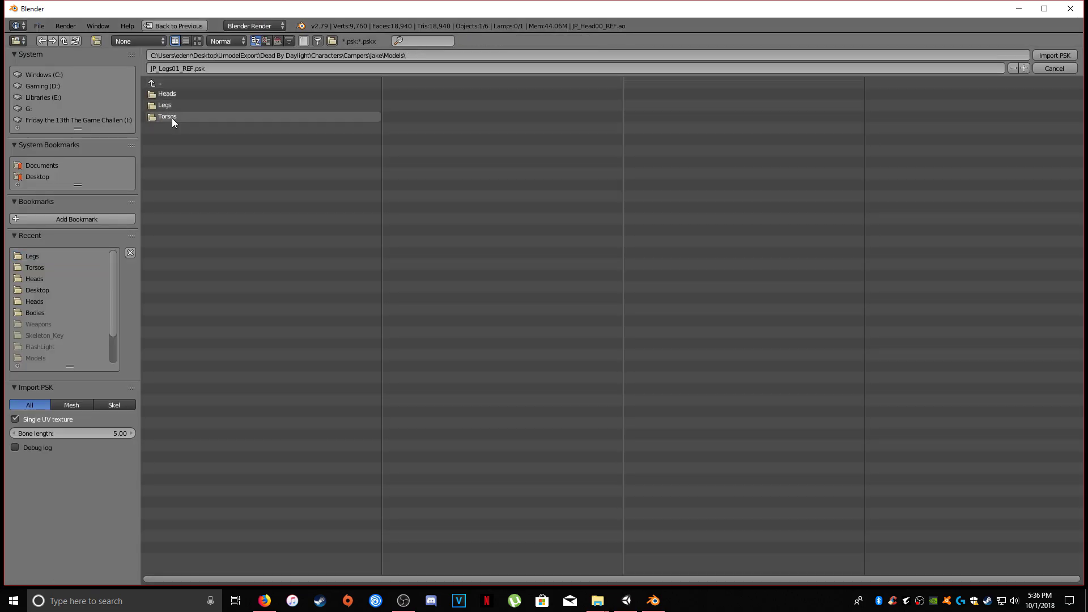
left_click(164, 117)
left_click(182, 96)
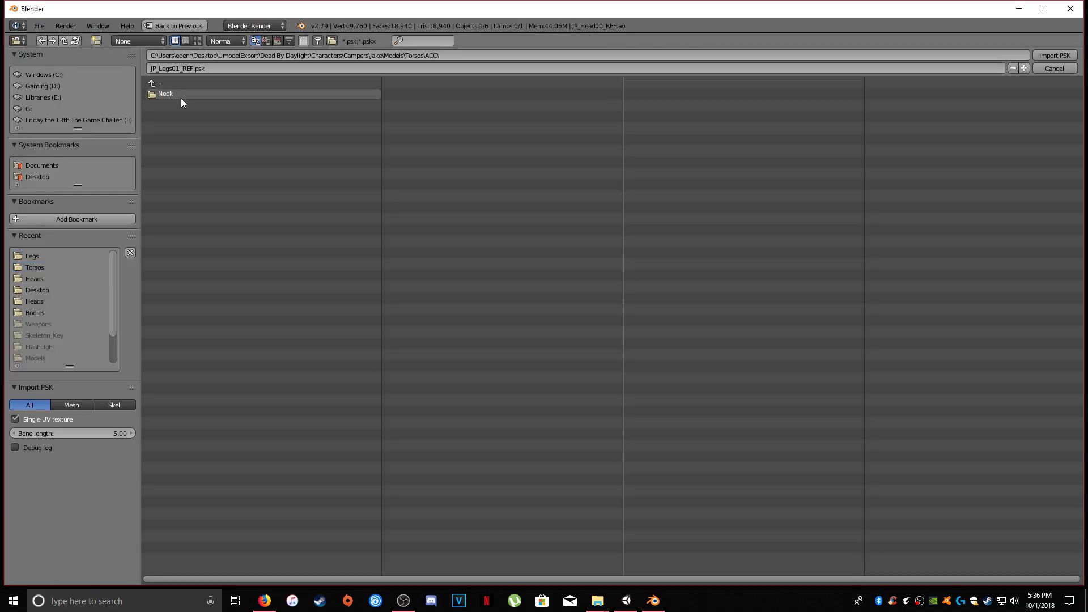
double_click(182, 93)
Apply smooth shading to the imported scarf mesh at the character's feet.
scroll(455, 361, "up", 5)
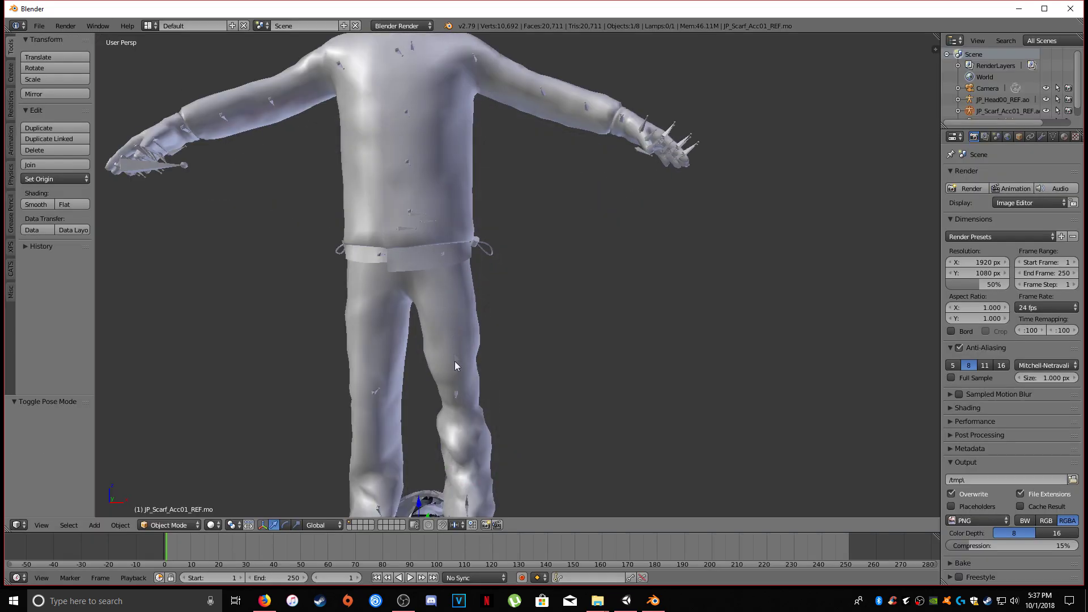
scroll(486, 314, "down", 5, "shift")
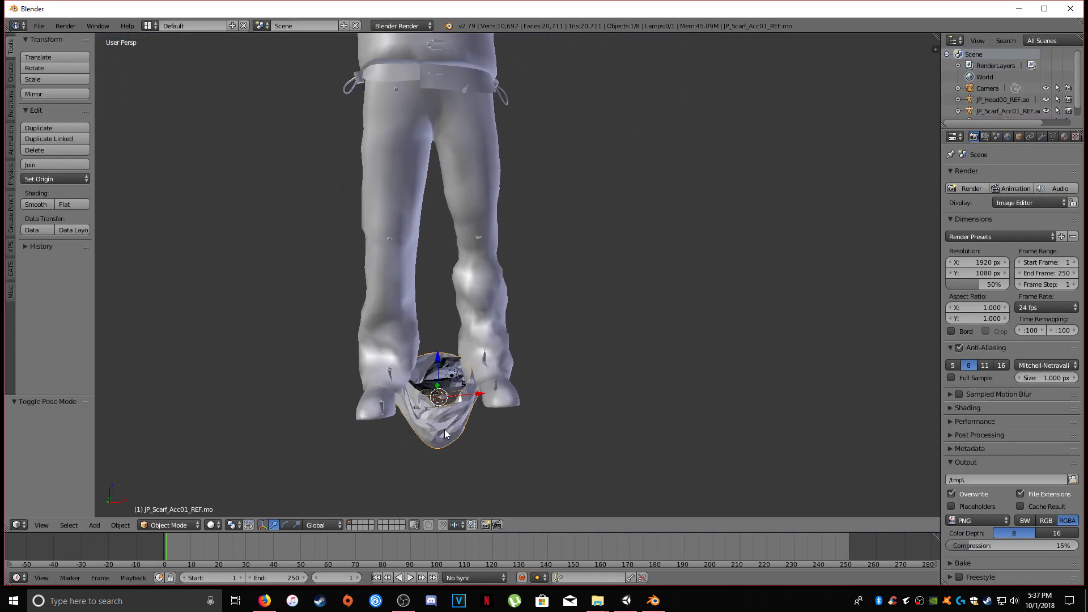
left_click(32, 205)
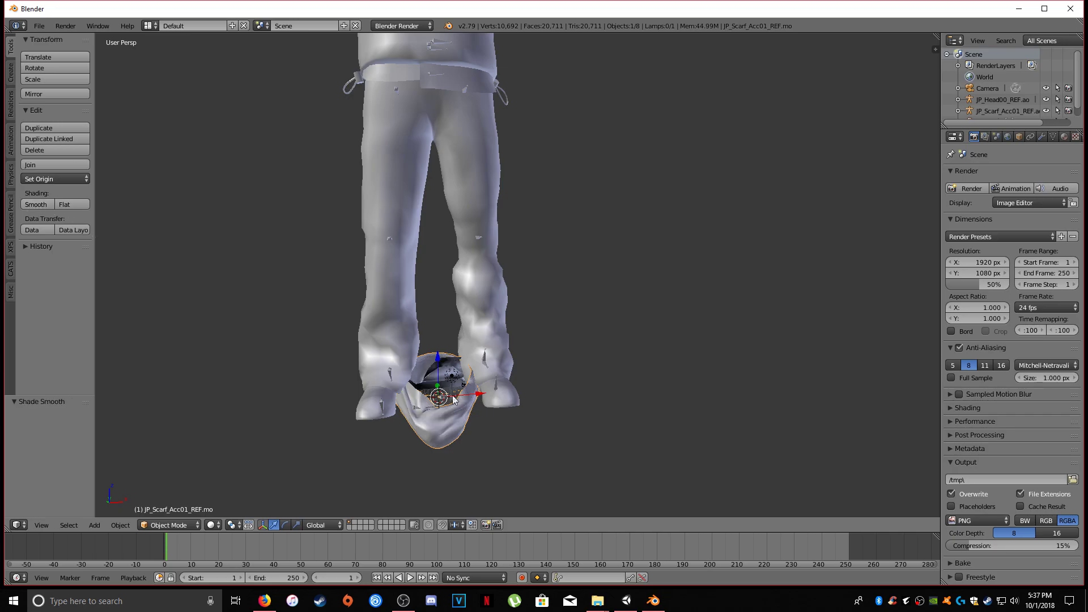
Raise the scarf mesh about 37 units along Z, clear of its armature, and delete the scarf's armature.
left_click_drag(441, 357, 441, 241)
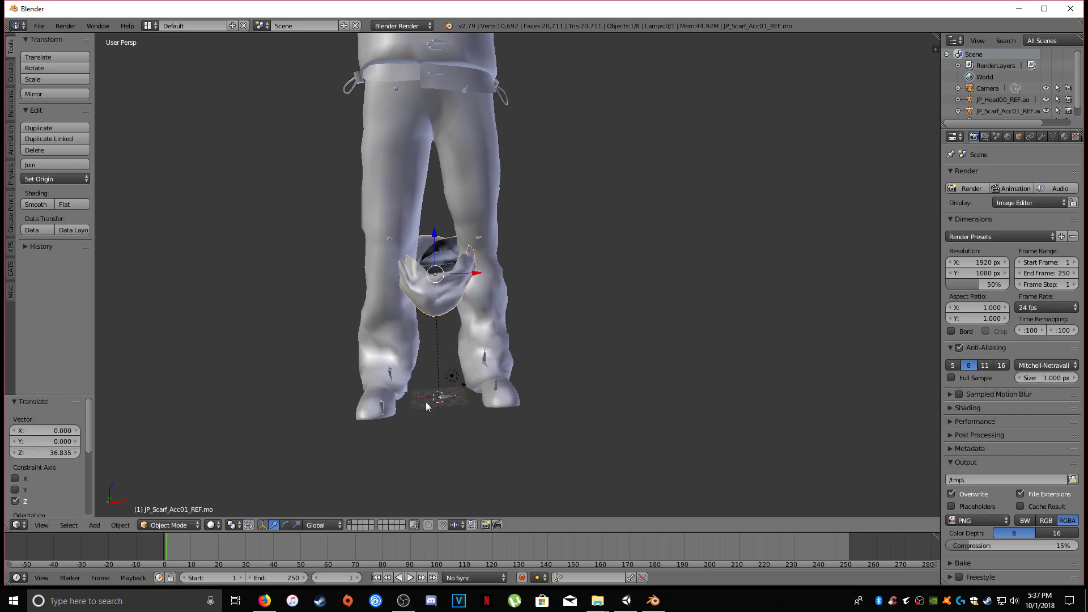
right_click(443, 400)
key("Delete")
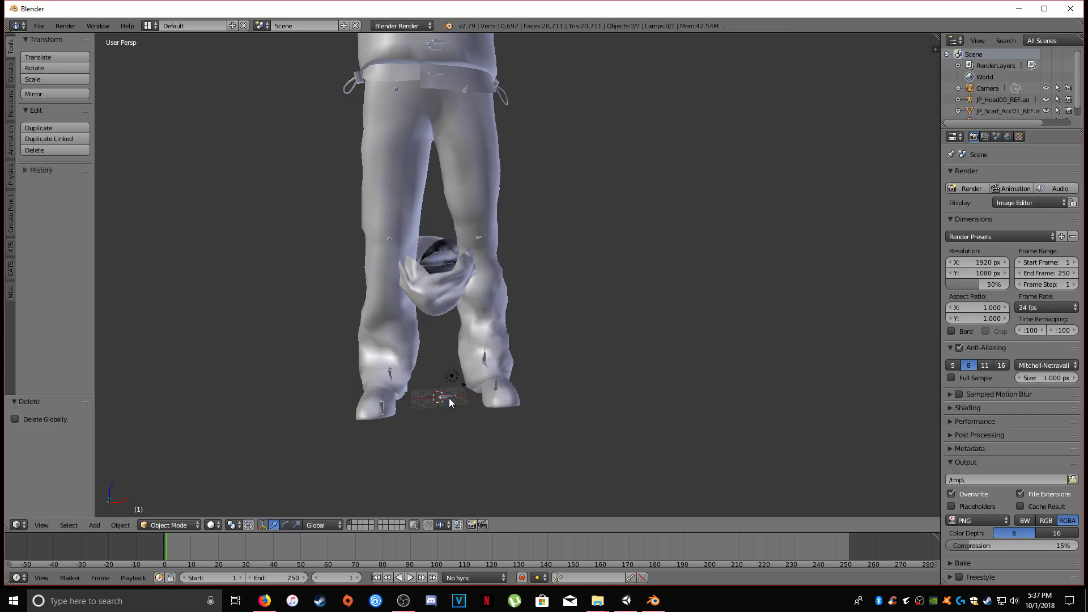
right_click(446, 404)
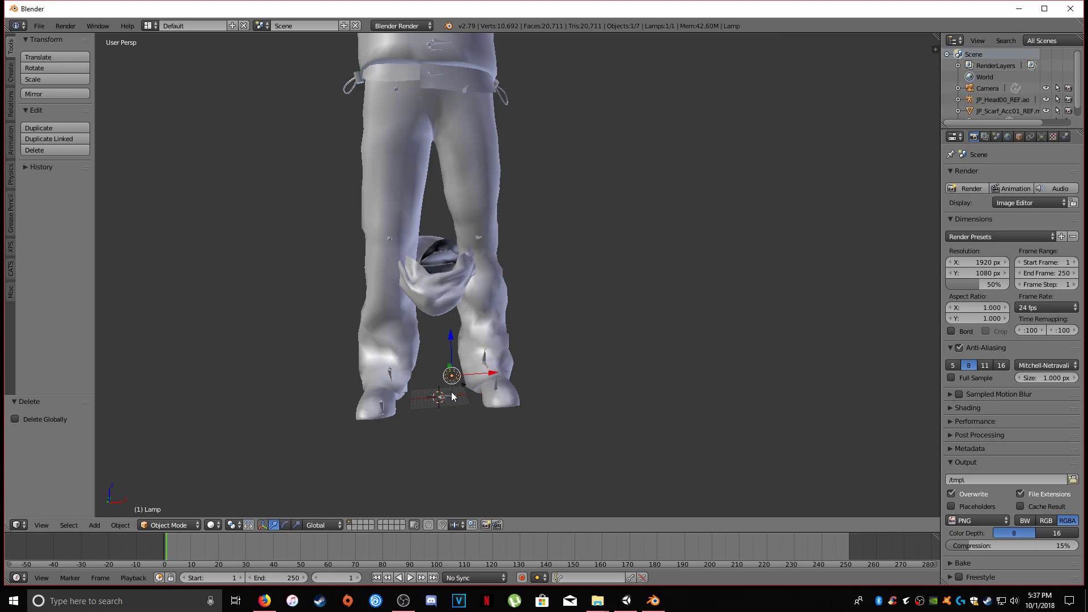
Raise the scarf mesh along Z by about 36 units and again by about 78 units, up to the character's neck.
right_click(444, 286)
left_click_drag(437, 243, 426, 110)
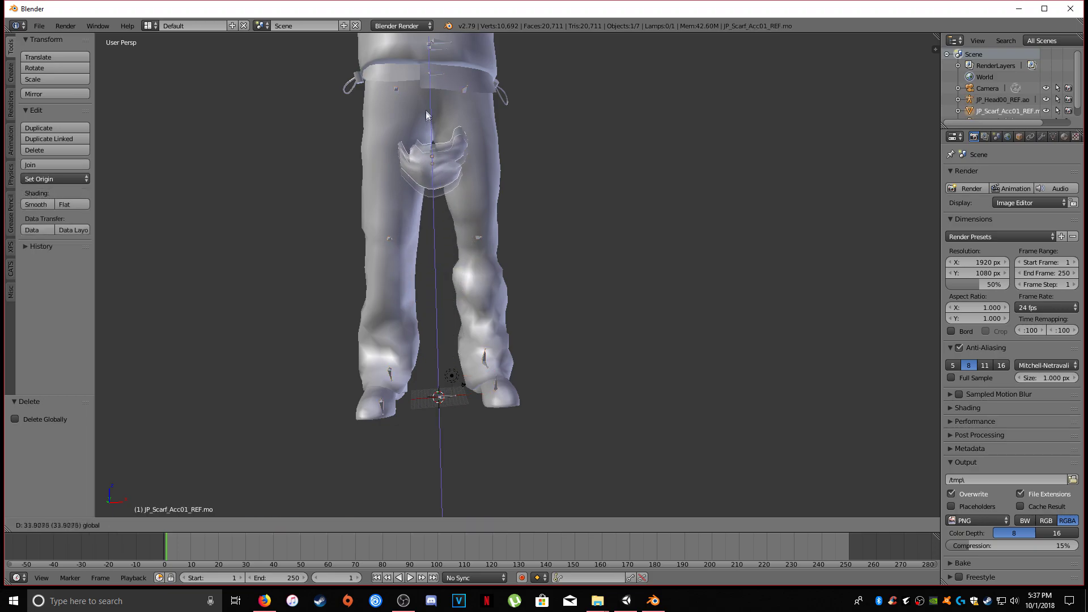
middle_click_drag(426, 110, 568, 287, "shift")
scroll(502, 285, "down", 3)
left_click_drag(479, 303, 474, 91)
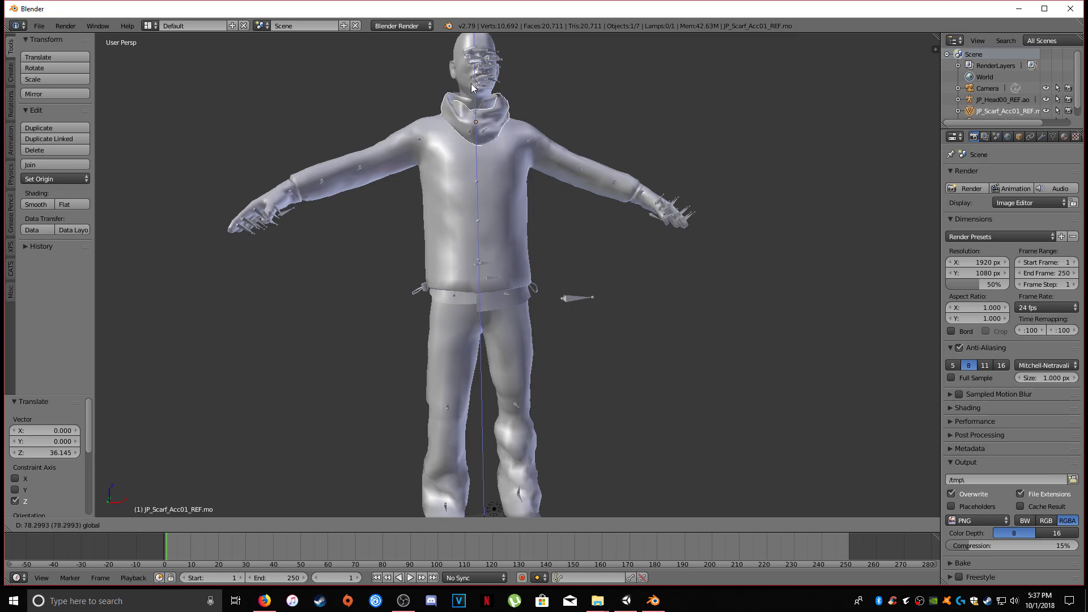
Fine-tune the scarf's height around the neck by moving it up about 1 unit along Z.
scroll(476, 161, "up", 5)
scroll(489, 280, "down", 4)
middle_click_drag(494, 285, 577, 250)
left_click_drag(598, 246, 608, 235)
middle_click_drag(570, 260, 692, 279)
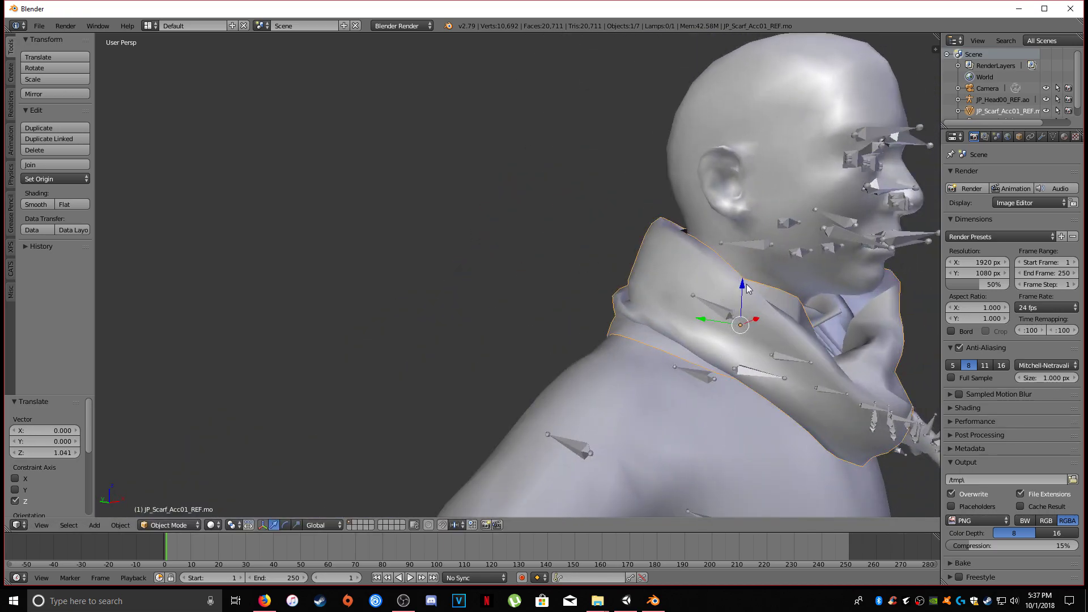
Nudge the scarf mesh up about 0.1 units along Z around the neck and check its fit.
left_click_drag(746, 284, 741, 272)
middle_click_drag(740, 272, 598, 374)
scroll(623, 307, "down", 4)
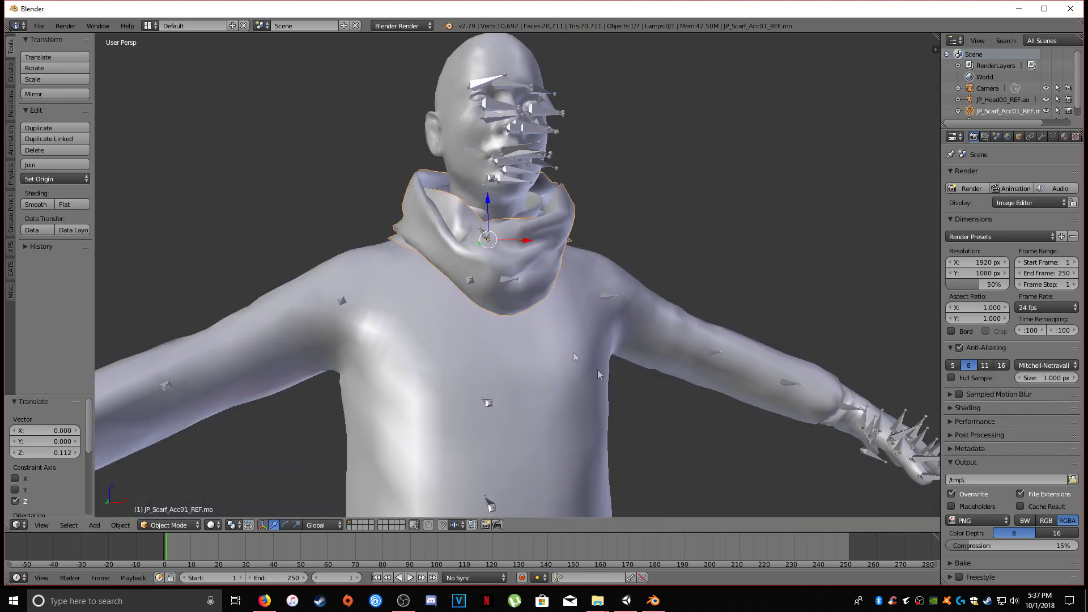
middle_click_drag(567, 284, 631, 264)
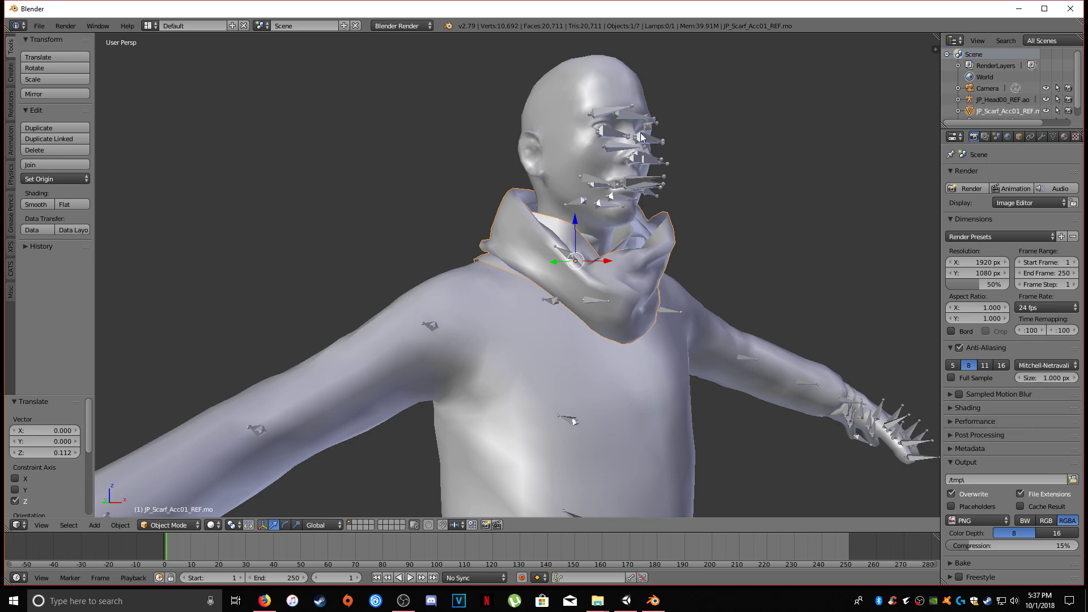
middle_click_drag(571, 276, 550, 284)
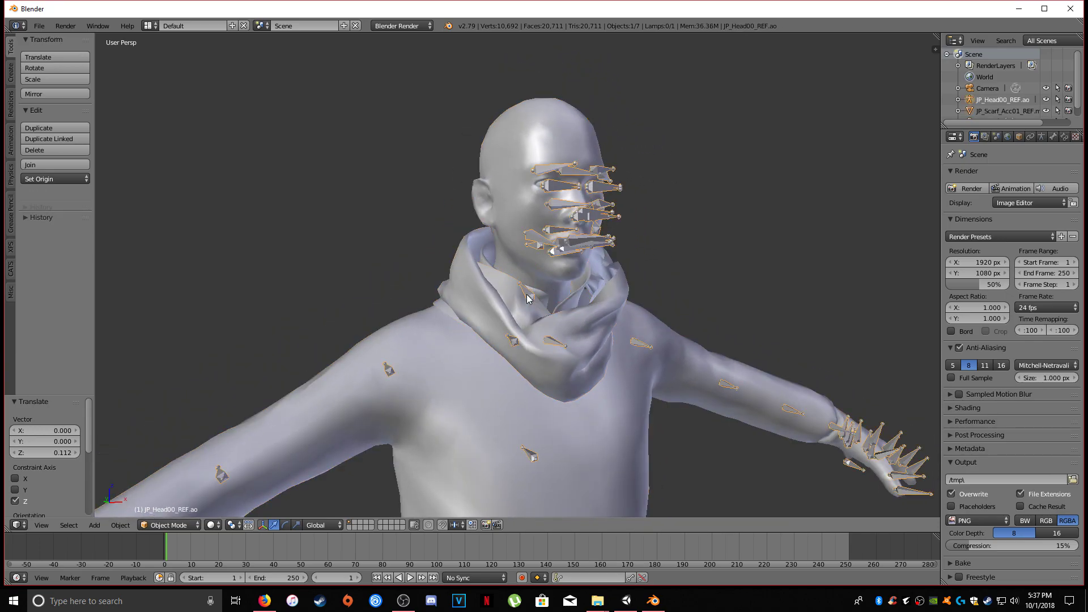
right_click(526, 297)
right_click(527, 296)
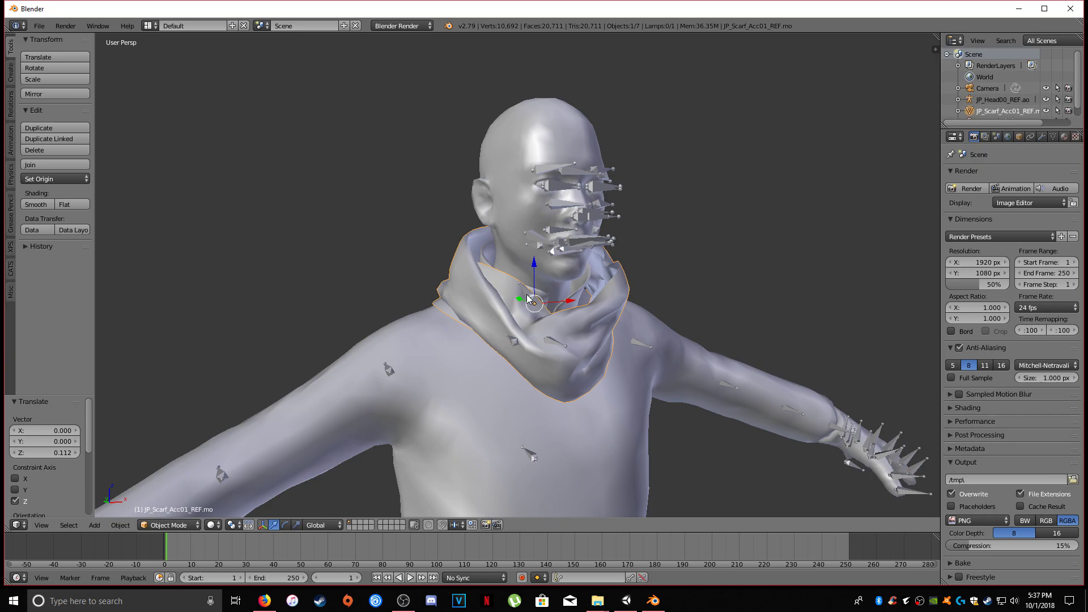
left_click(168, 525)
left_click(169, 486)
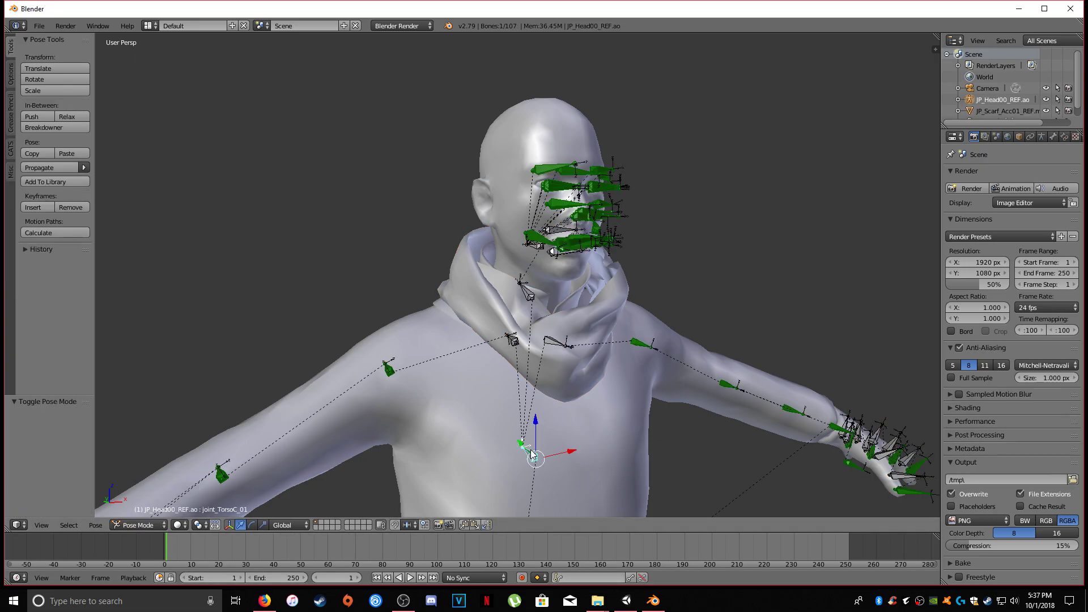
middle_click_drag(487, 356, 486, 351)
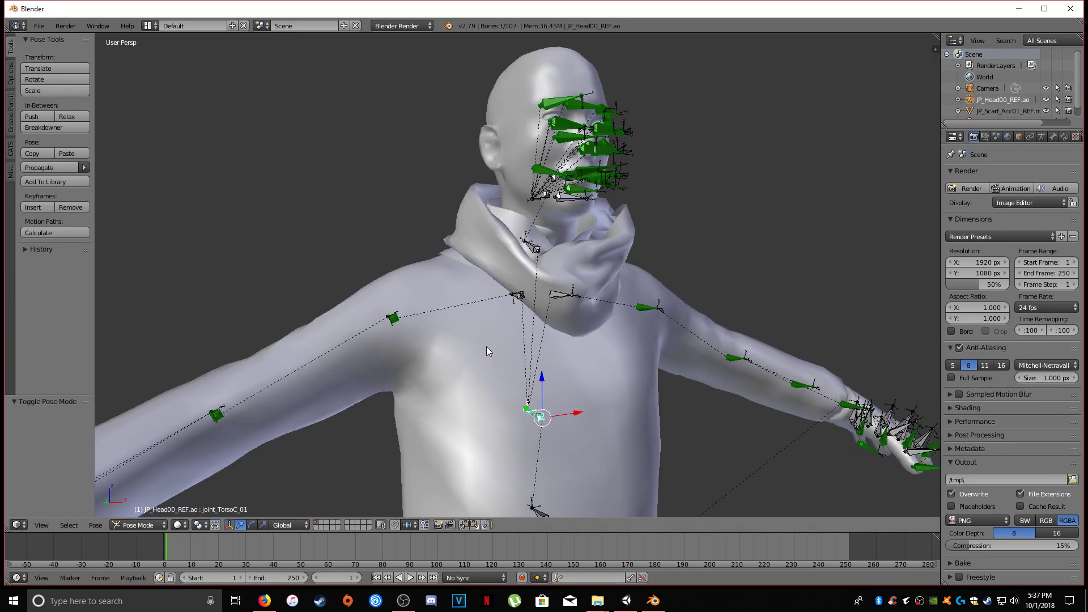
right_click(580, 278)
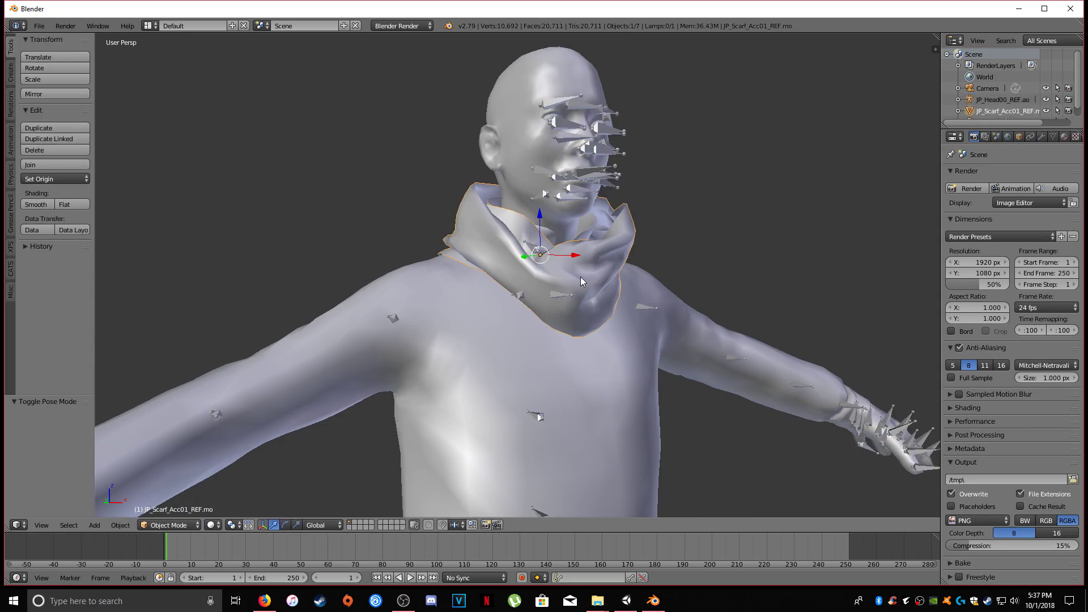
left_click(168, 527)
right_click(542, 414)
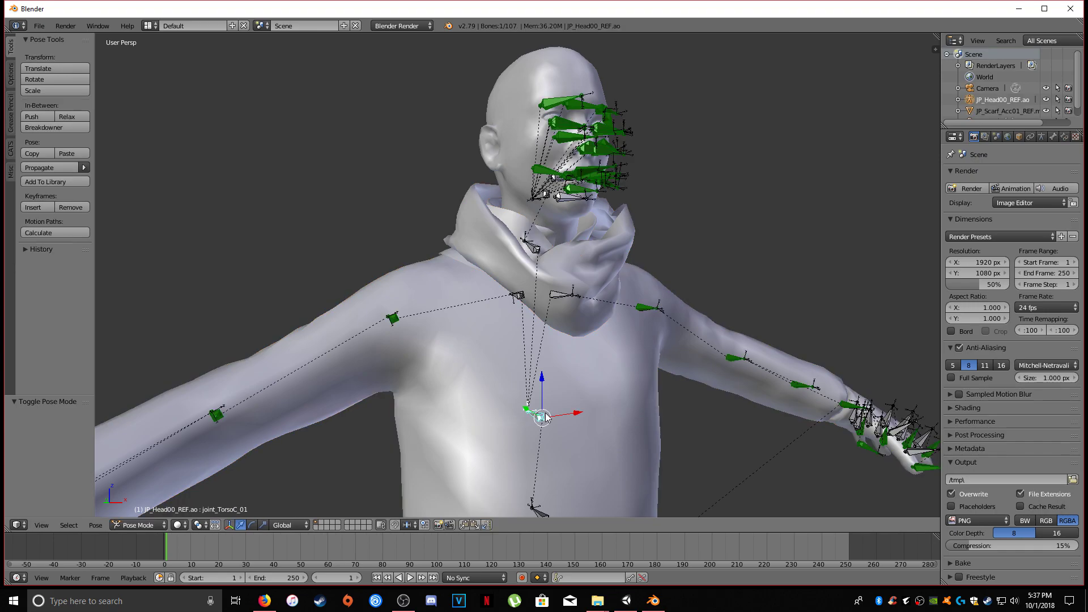
right_click(619, 258)
Parent the scarf mesh to the body armature in Object Mode with the With Empty Groups option.
scroll(618, 258, "down", 4)
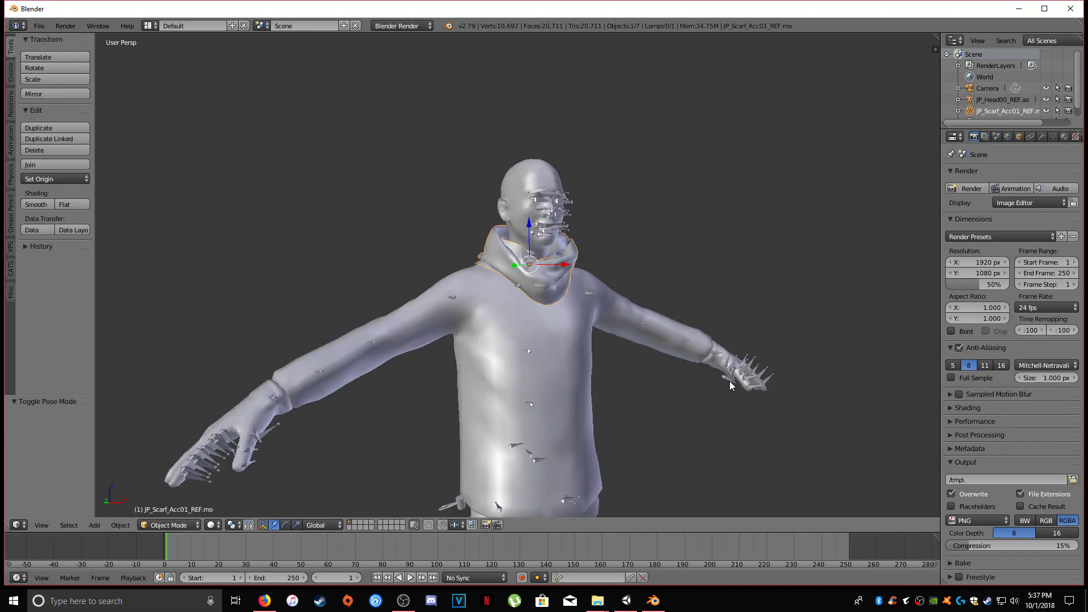
right_click(730, 381)
left_click(147, 526)
left_click(166, 503)
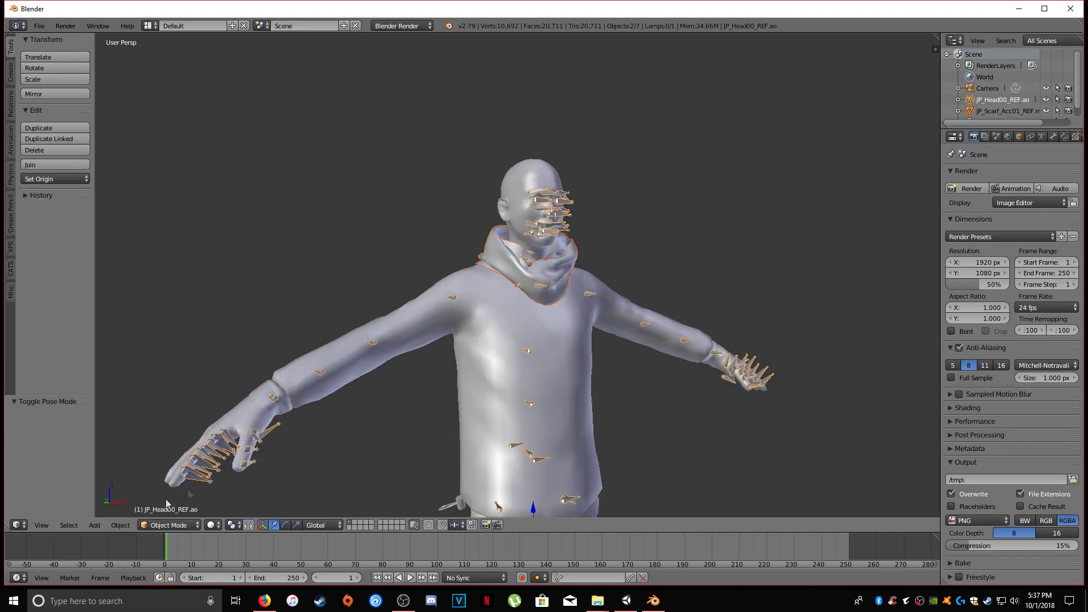
right_click(512, 275)
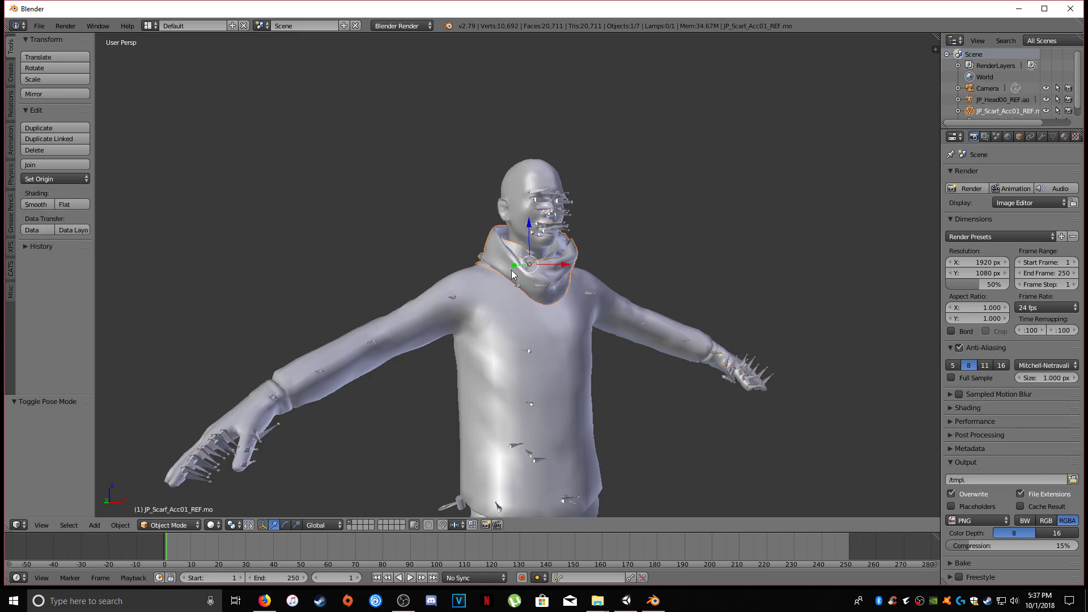
right_click(725, 384, "shift")
key("ctrl+p")
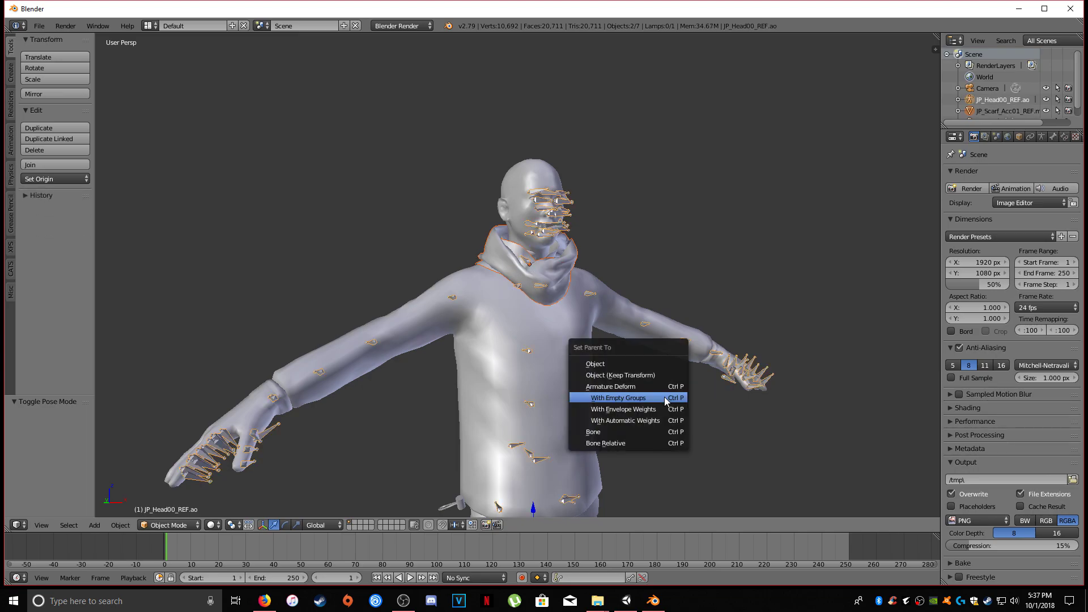
left_click(665, 397)
scroll(502, 279, "up", 4)
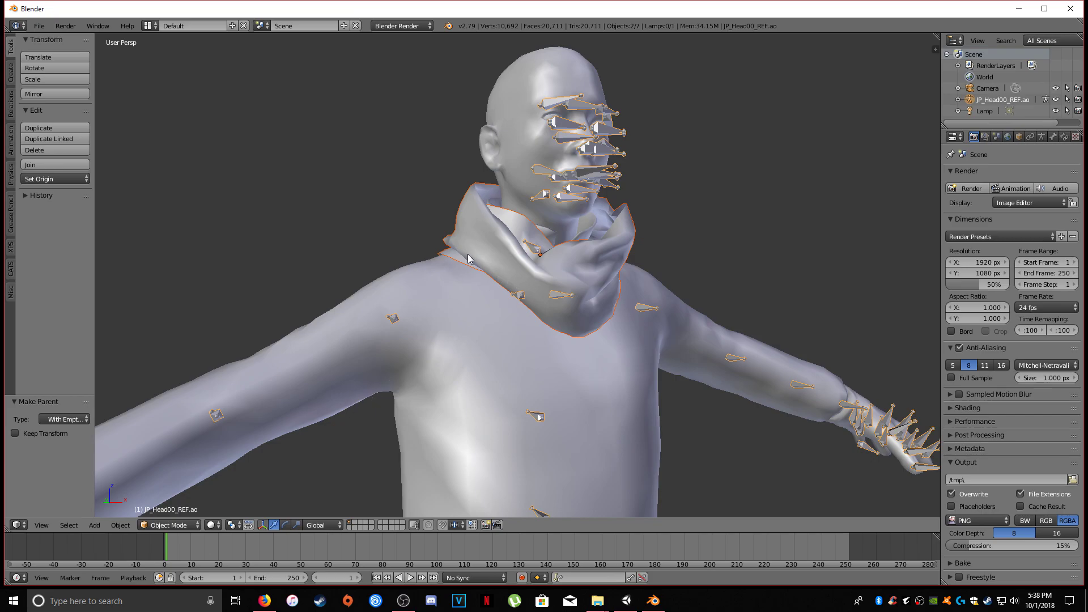
Put the body armature in Pose Mode and switch the scarf mesh to Weight Paint mode.
right_click(489, 250)
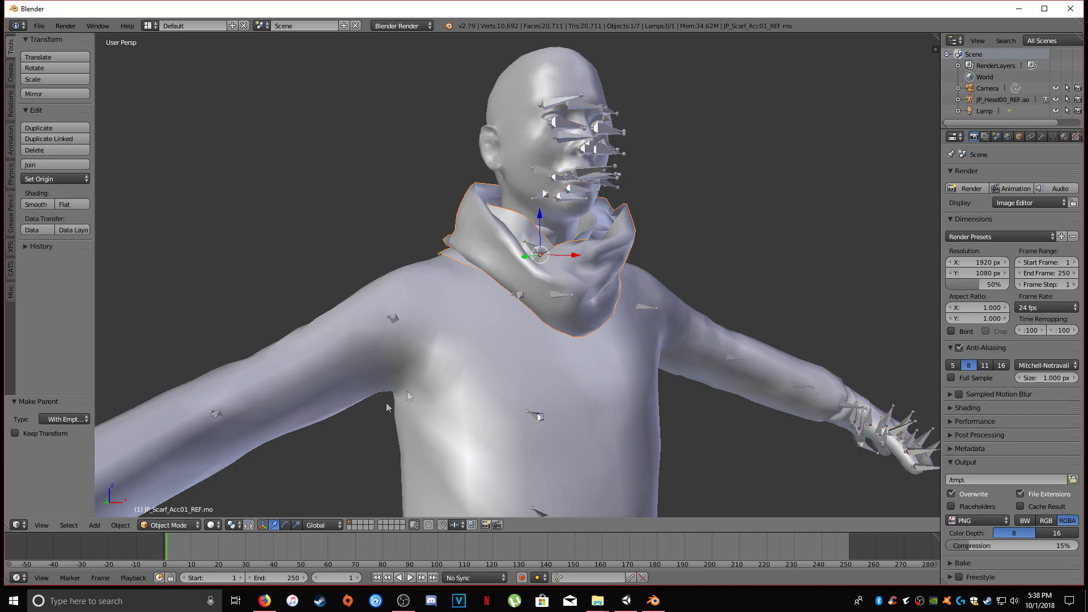
left_click(193, 525)
key("bracketleft")
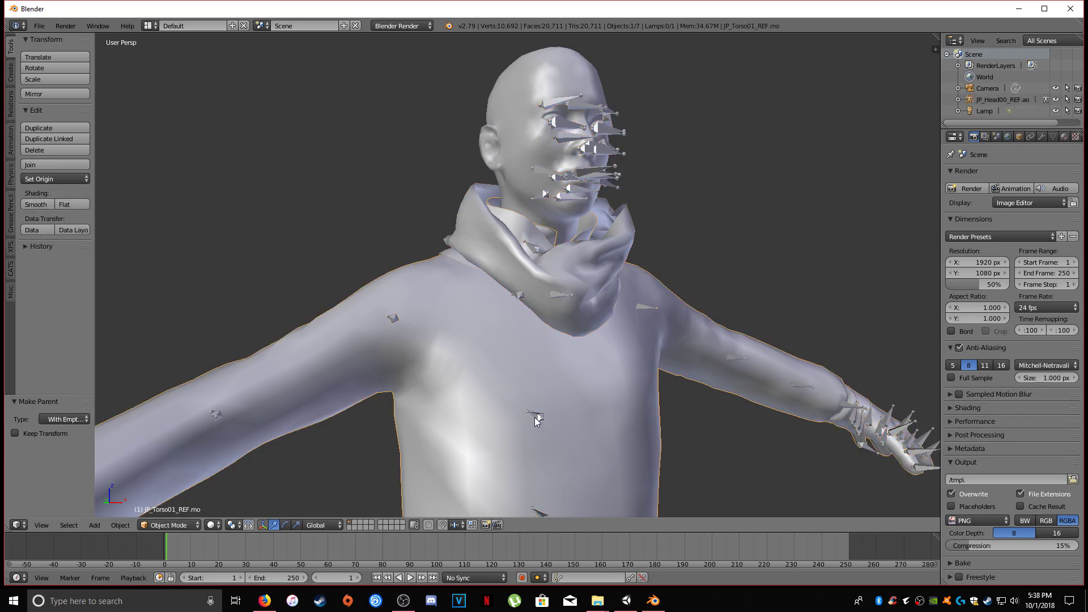
left_click(170, 526)
left_click(170, 488)
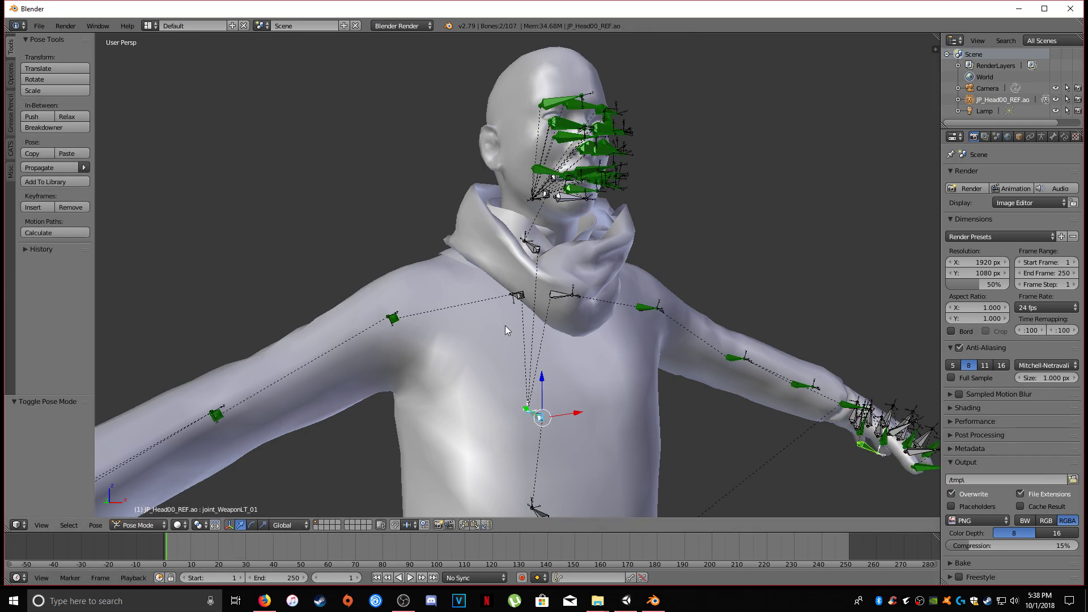
right_click(586, 266)
left_click(170, 525)
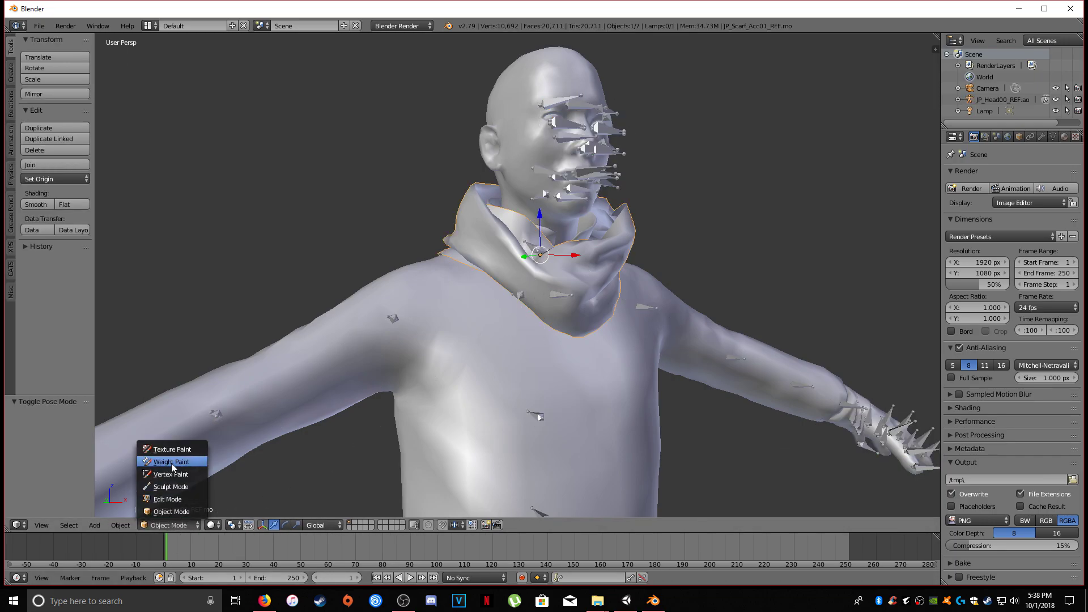
left_click(173, 465)
Paint the whole scarf at weight 1.000 with the 500 px brush, covering its front, sides and back.
mouse_move(584, 275)
left_mouse_down()
mouse_move(560, 226)
mouse_move(502, 221)
left_mouse_up()
left_click(672, 355)
mouse_move(672, 355)
middle_mouse_down()
mouse_move(547, 274)
mouse_move(171, 304)
middle_mouse_up()
middle_click_drag(319, 308, 892, 274)
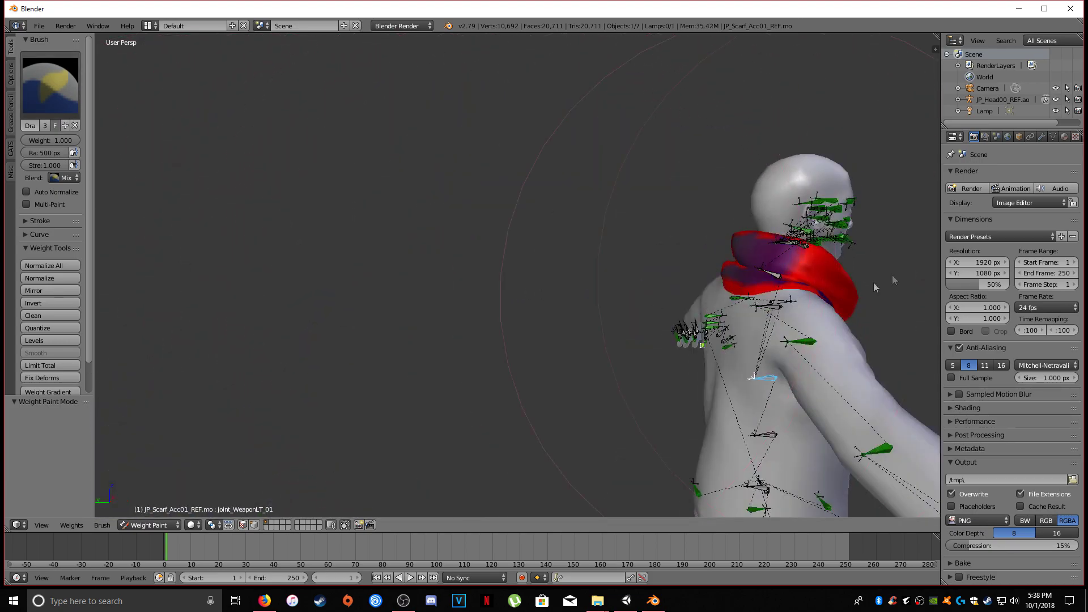
middle_click_drag(830, 314, 769, 304)
scroll(644, 284, "down", 3)
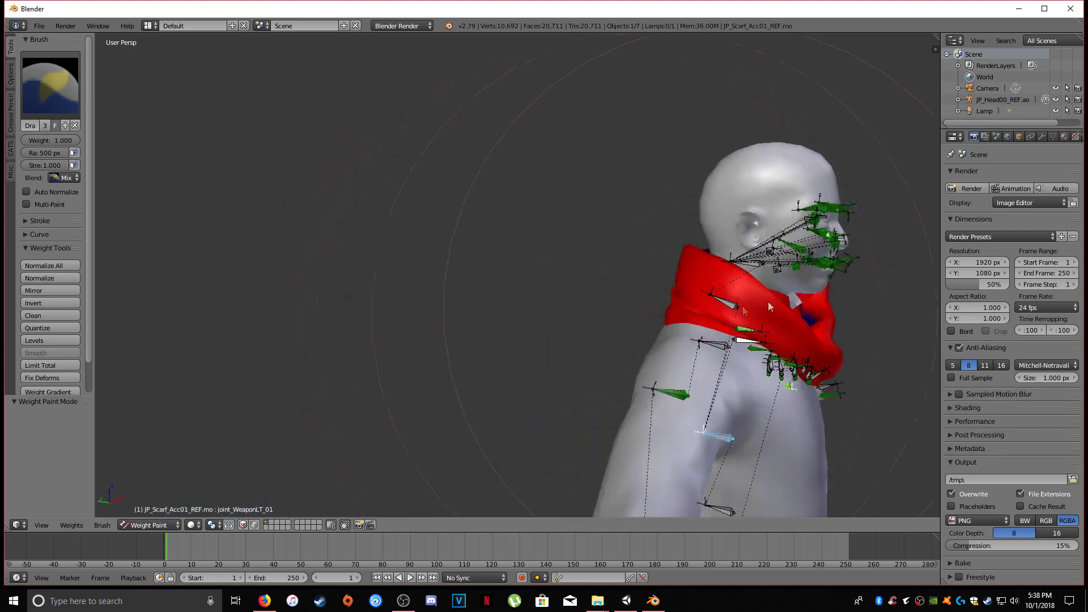
middle_click_drag(796, 338, 501, 318)
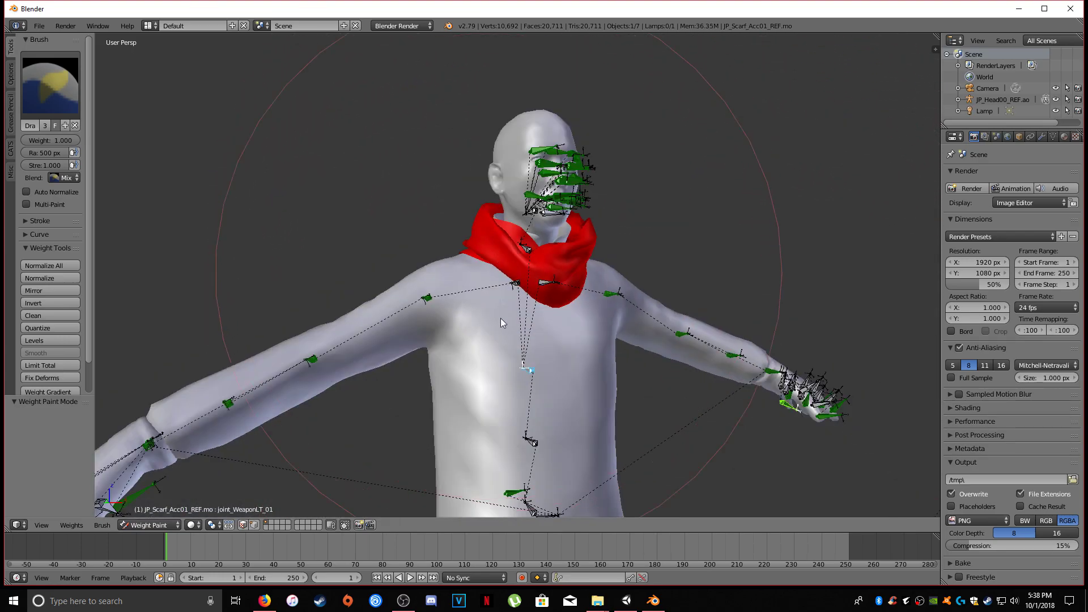
Test the painted scarf by moving the torso bone joint_TorsoC_01 about -41 units along X, inspect the scarf mesh, and undo the move.
right_click_drag(537, 372, 311, 385)
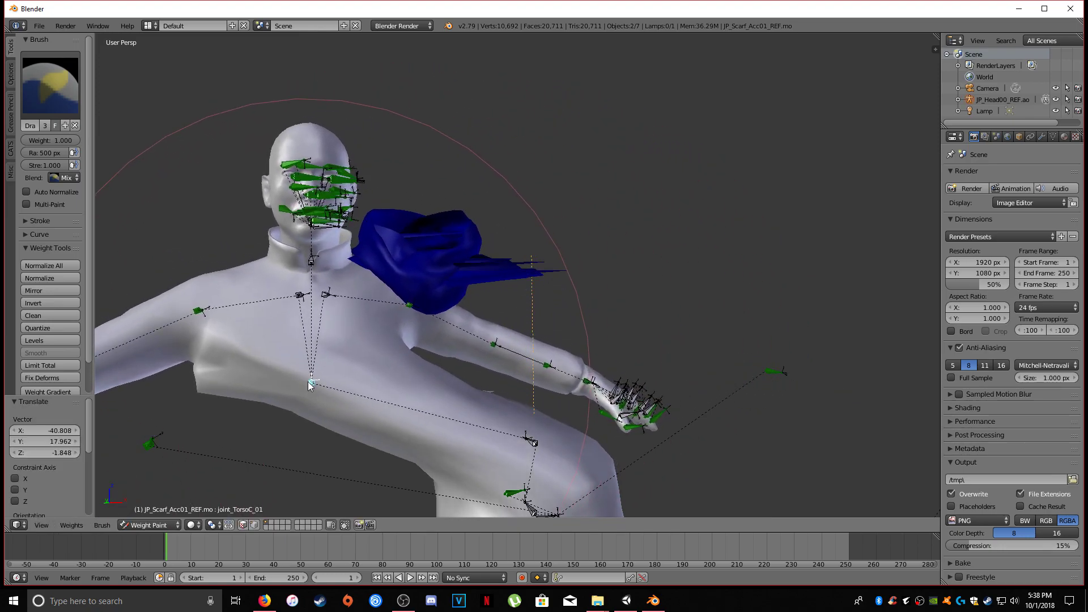
left_click(153, 525)
left_click(175, 490)
left_click(161, 525)
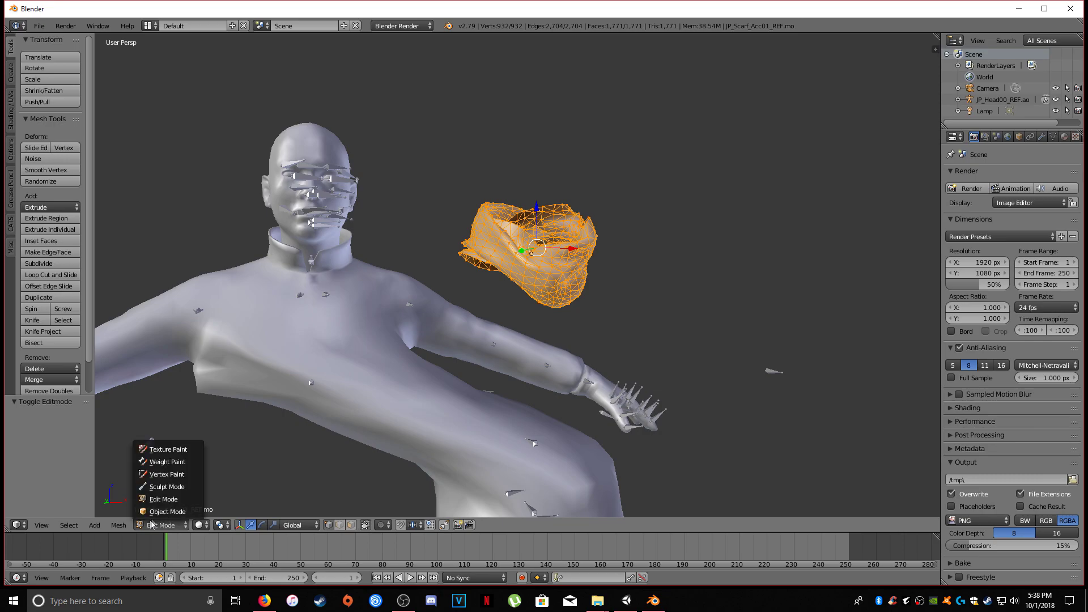
left_click(170, 512)
middle_click_drag(432, 255, 470, 276)
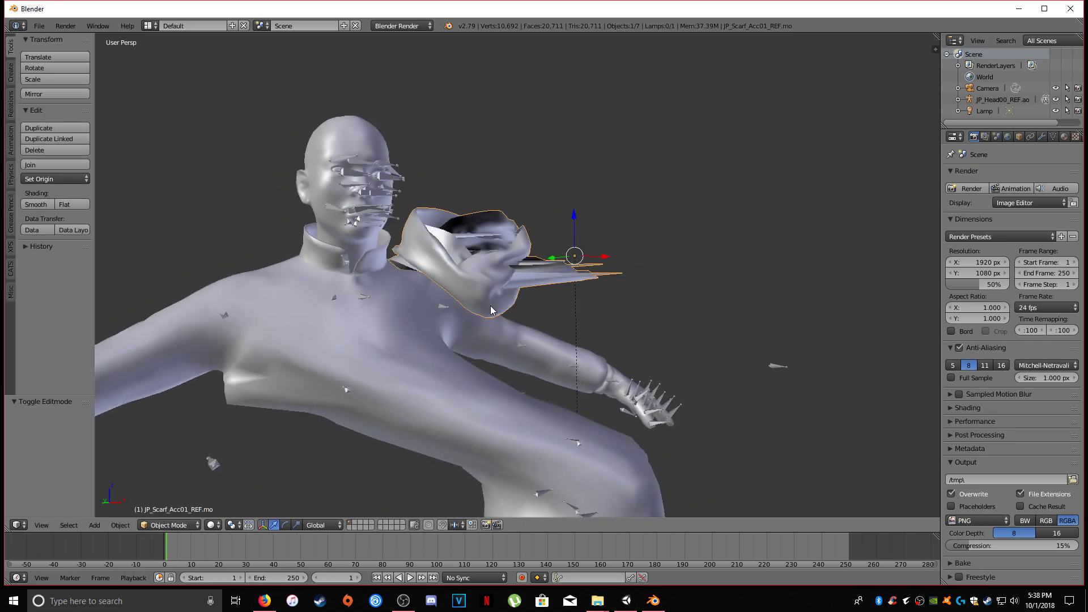
key("ctrl+Tab")
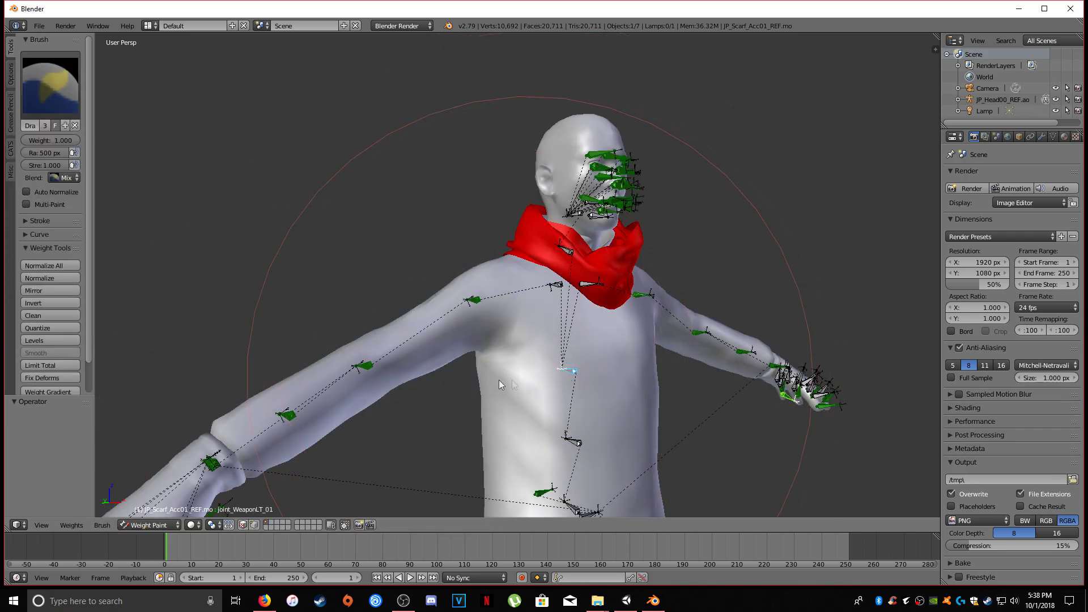
right_click(657, 298, "ctrl")
key("ctrl+Tab")
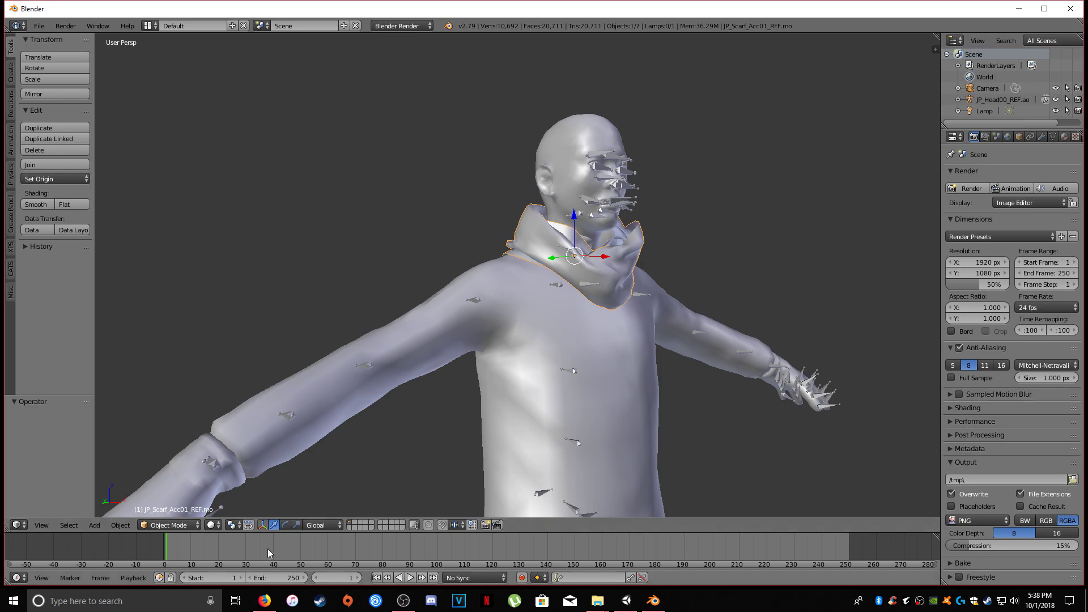
left_click(169, 525)
right_click(554, 258)
key("ctrl+Tab")
key("ctrl+Tab")
right_click(531, 239)
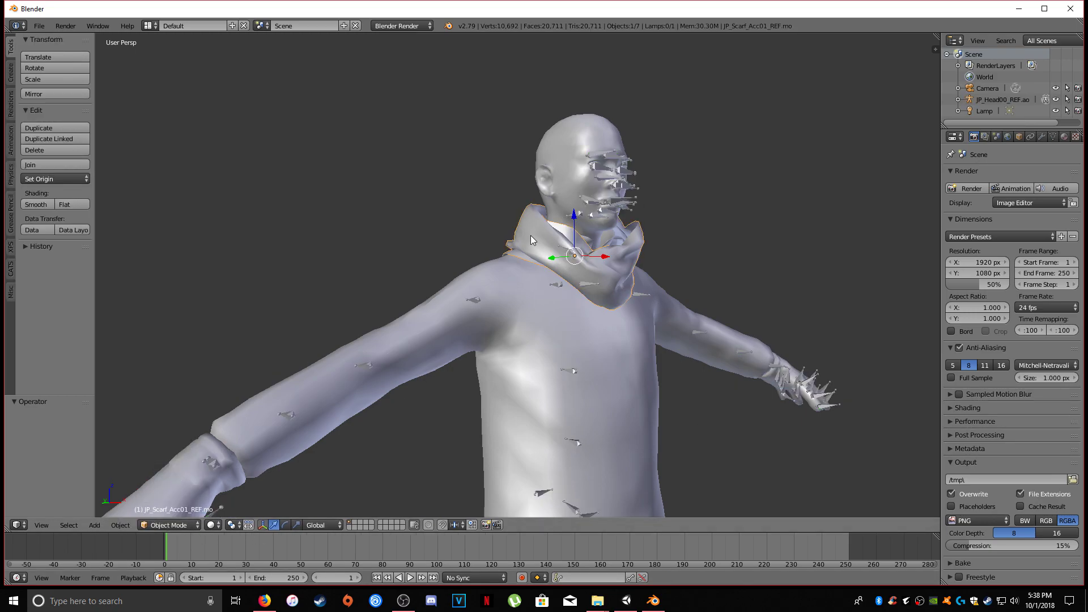
right_click(827, 382, "shift")
key("ctrl+Tab")
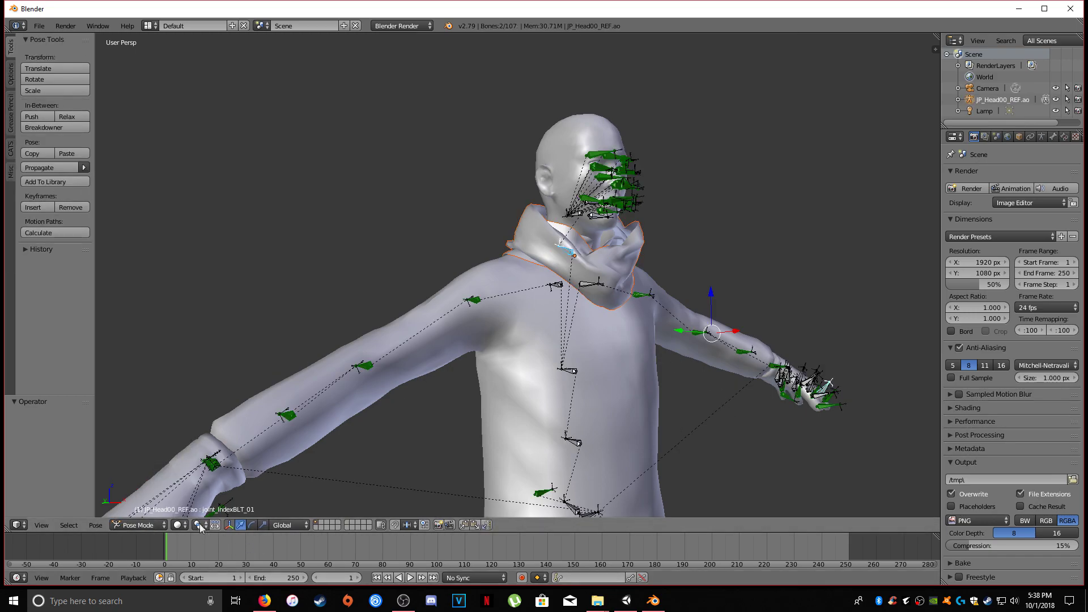
left_click(142, 525)
key("ctrl+Tab")
Parent the scarf mesh to the body armature with the With Automatic Weights option.
right_click(546, 245)
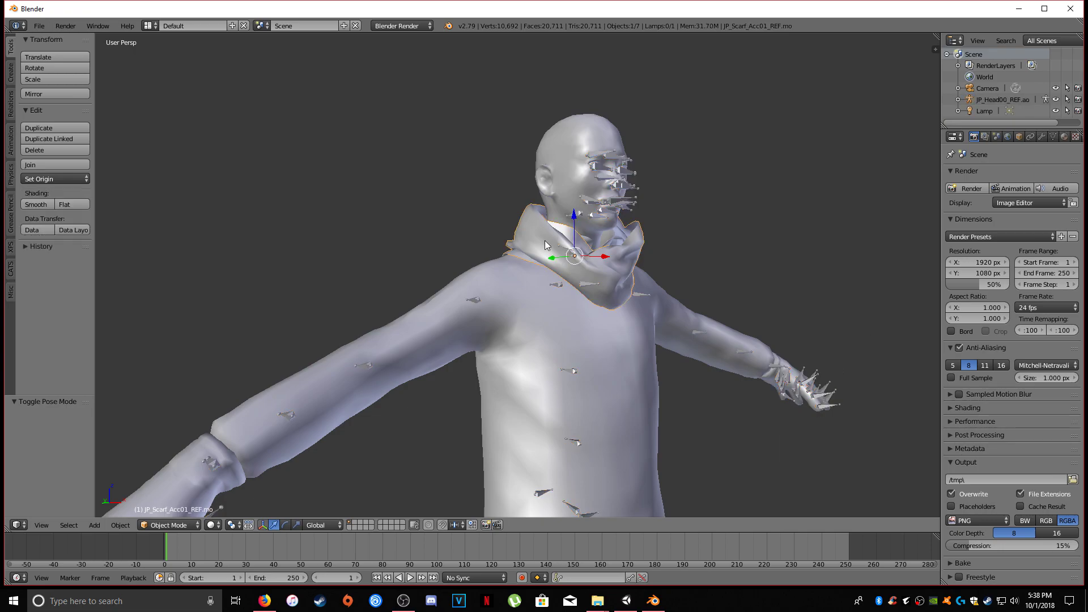
right_click(829, 388, "shift")
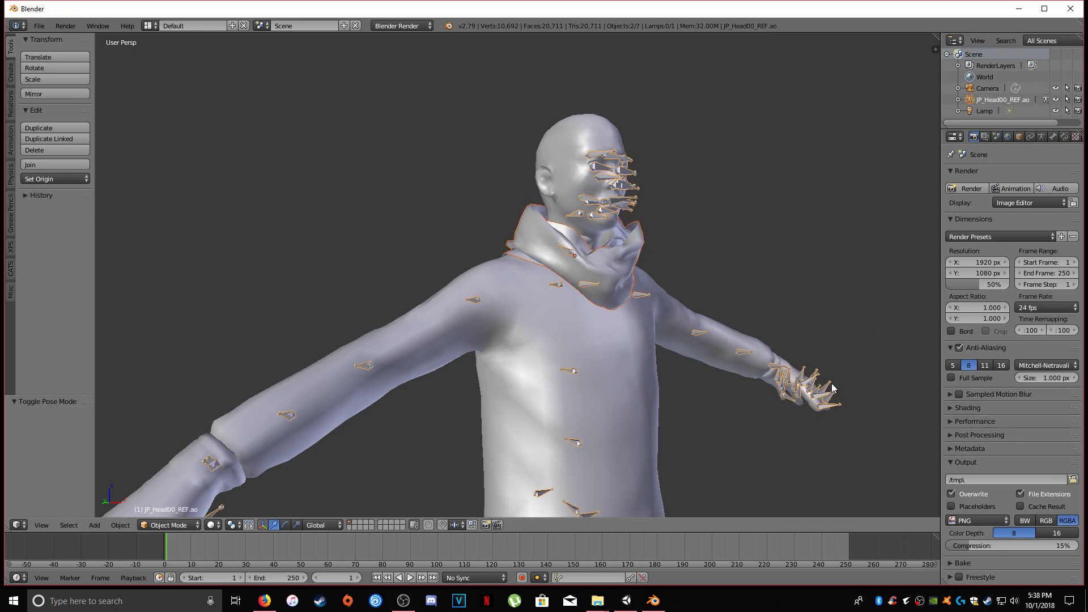
key("ctrl+p")
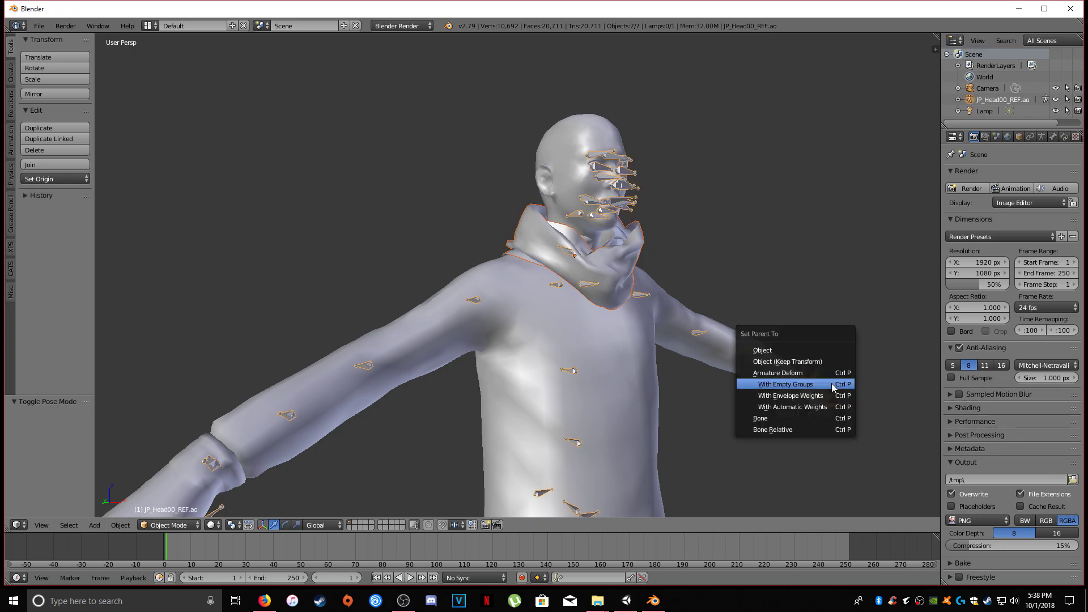
left_click(799, 407)
scroll(614, 266, "up", 3)
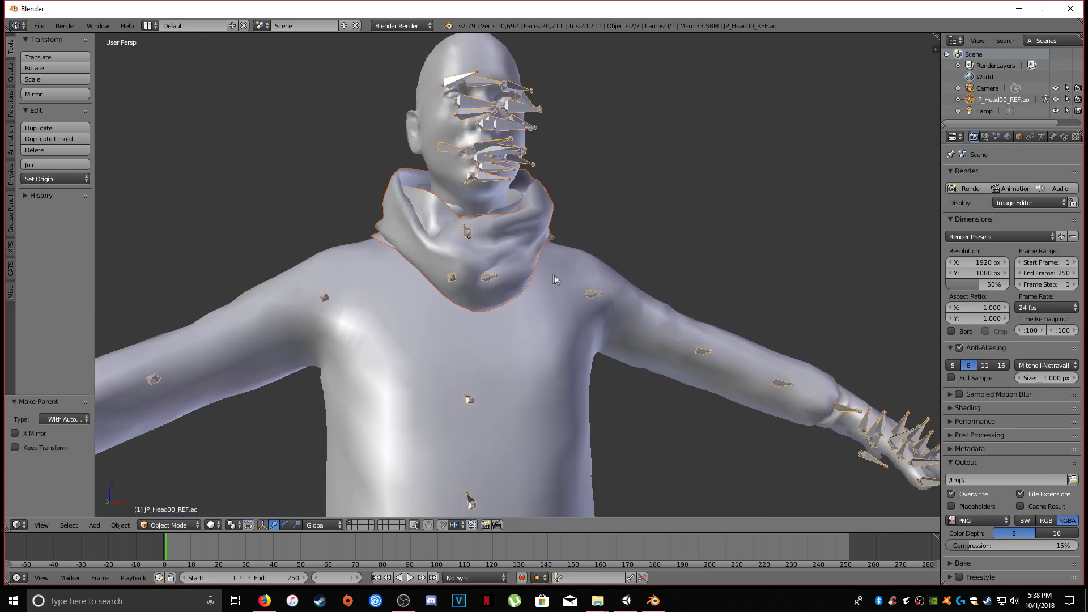
Test the scarf's deformation in Pose Mode by moving the neck bone joint_NeckA_01 upward, and cancel the move.
right_click(555, 274)
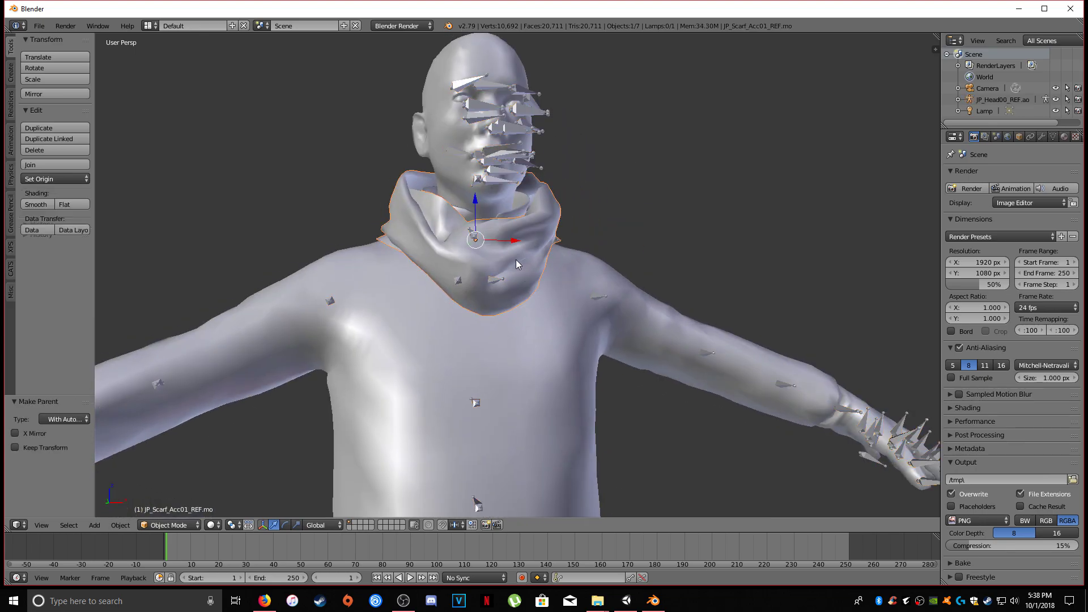
right_click(474, 235)
right_click(477, 404)
left_click(180, 524)
left_click(170, 486)
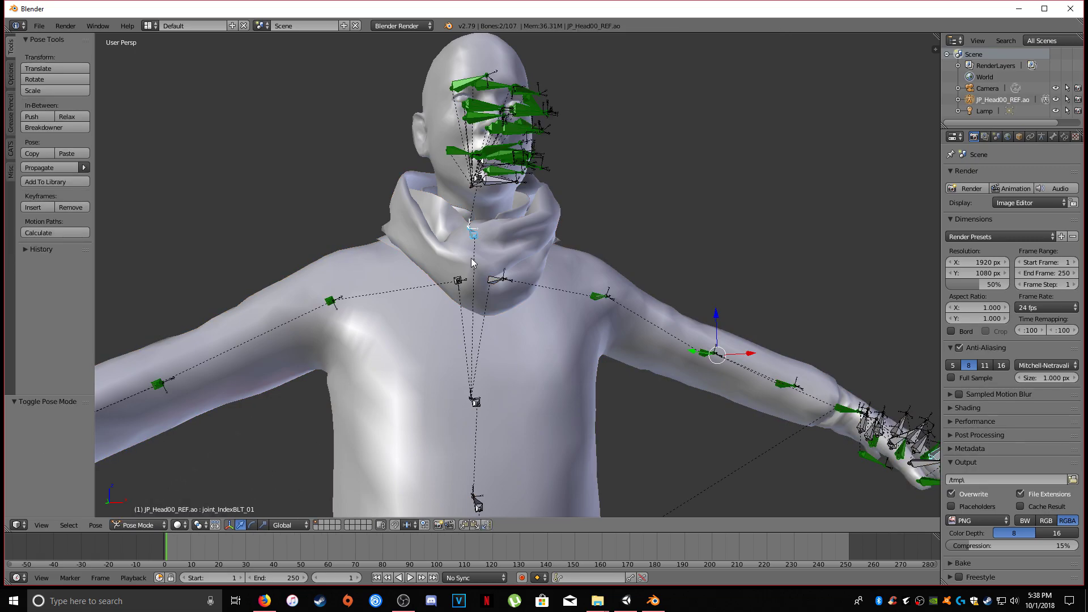
right_click(473, 230)
key("g")
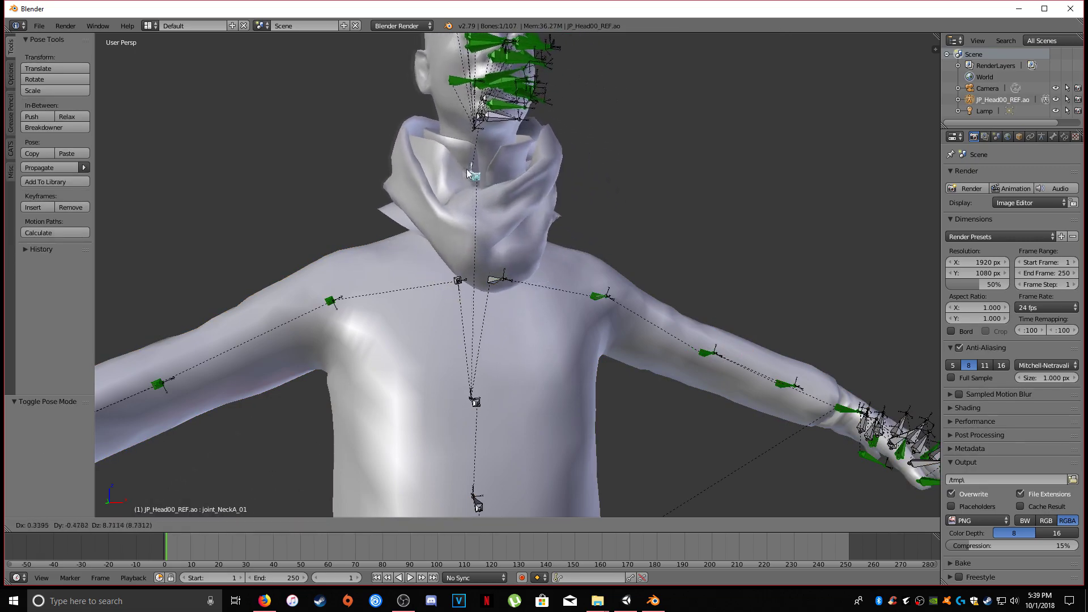
key("Escape")
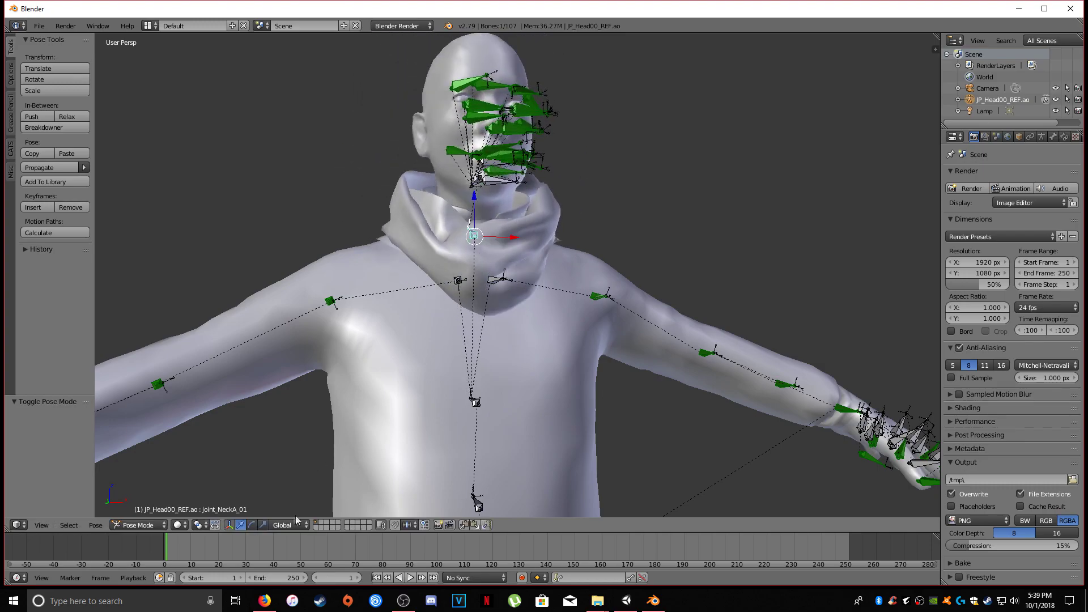
Test the scarf's deformation by rotating joint_NeckA_01 and moving the clavicle bone joint_ClavicleRT_01, and cancel the move.
left_click(252, 525)
mouse_move(487, 229)
left_mouse_down()
mouse_move(462, 209)
mouse_move(514, 229)
mouse_move(505, 228)
left_mouse_up()
middle_click_drag(504, 228, 494, 289)
right_click_drag(385, 307, 430, 204)
key("Escape")
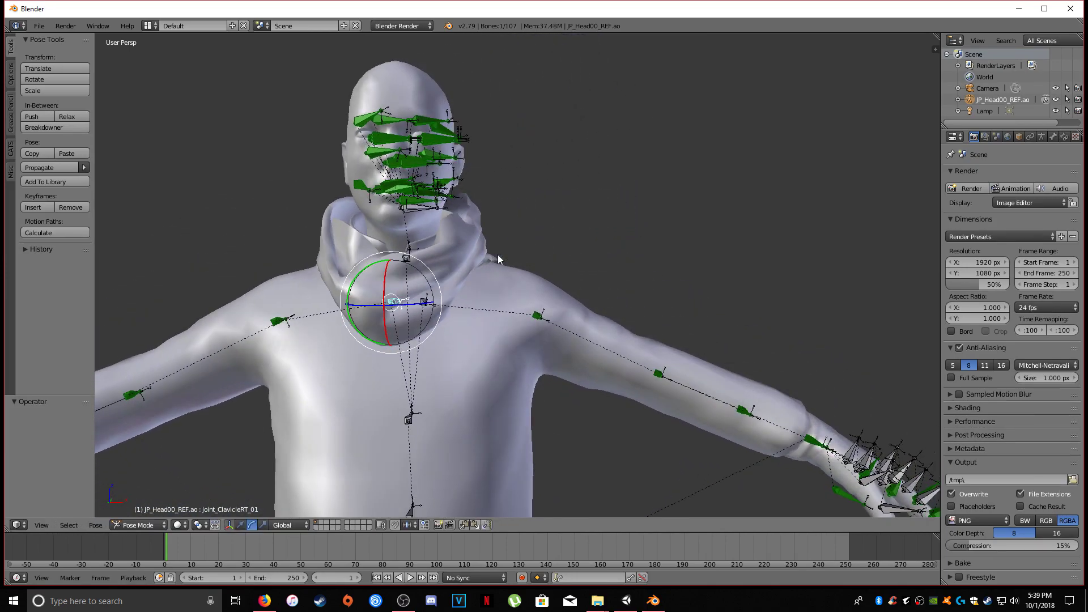
Test how the sleeve and scarf follow the shoulder bone joint_ShoulderLT_01 by moving it outward, and cancel the move.
right_click(538, 315)
key("g")
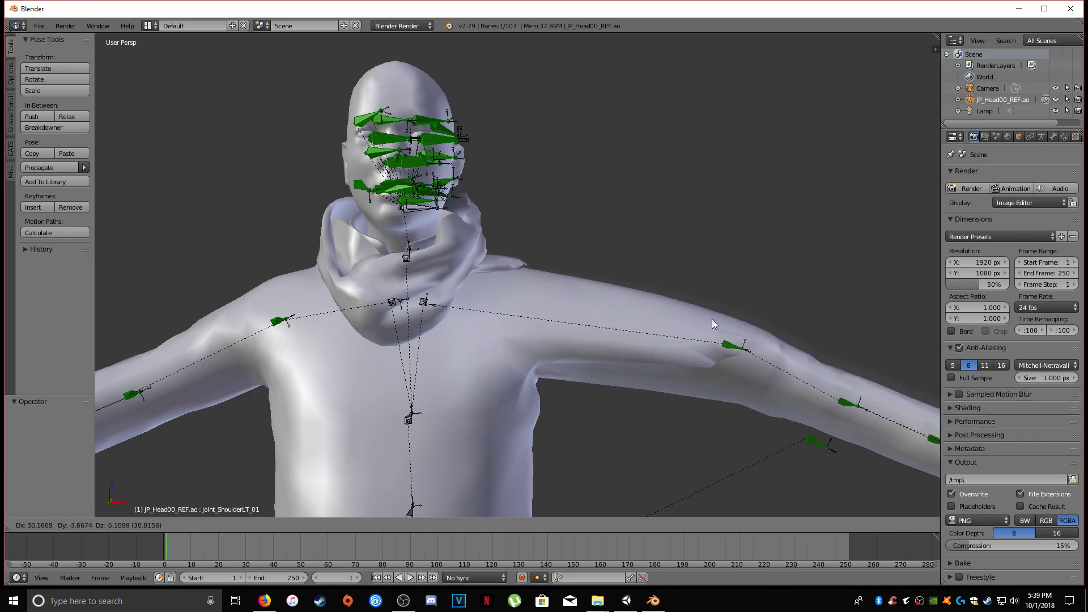
right_click(712, 318)
scroll(712, 318, "down", 2)
middle_click_drag(595, 316, 601, 318)
Check whether the scarf reacts to the tongue bone joint_Tongue2_01 by moving it away from the face, and cancel the move.
right_click(498, 199)
key("g")
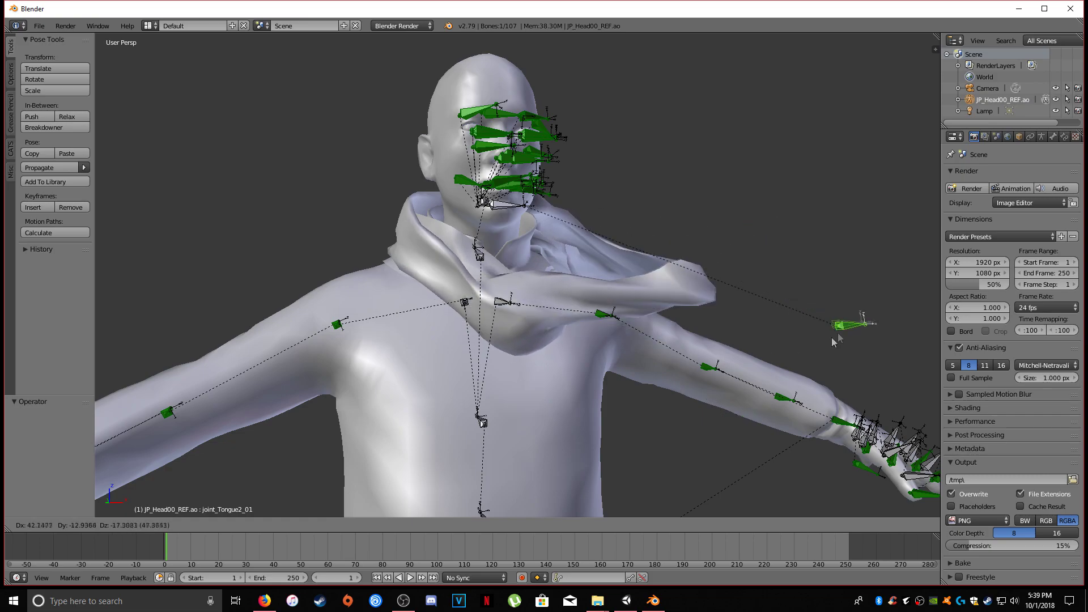
key("Escape")
middle_click_drag(501, 307, 505, 278)
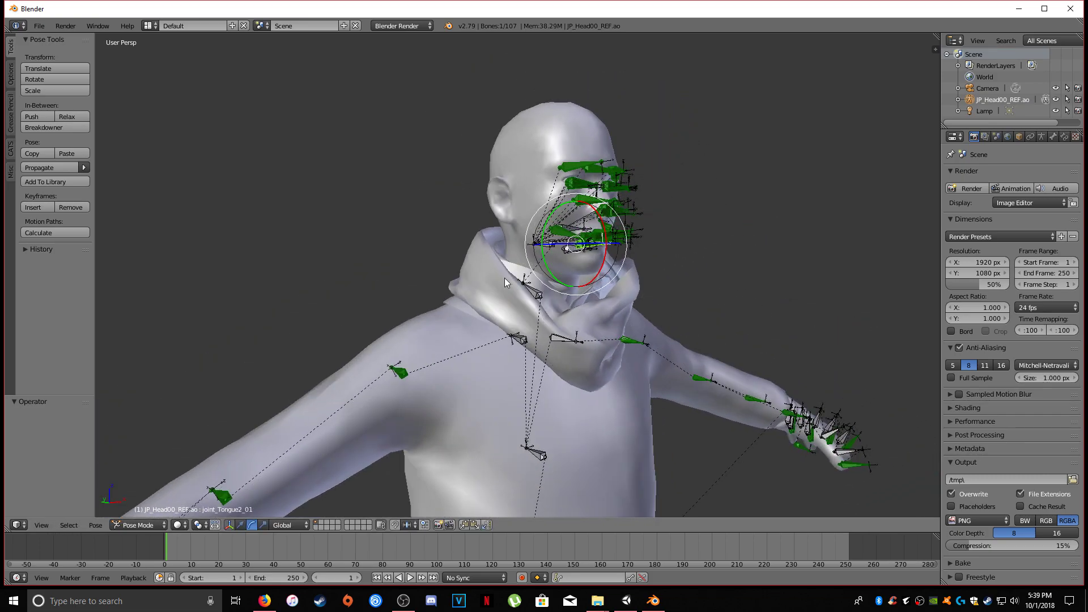
Check the scarf's reaction to the lip bone joint_LipCornerLT_01 by moving it outward, and cancel the move.
scroll(504, 278, "up", 3)
right_click(587, 208)
key("g")
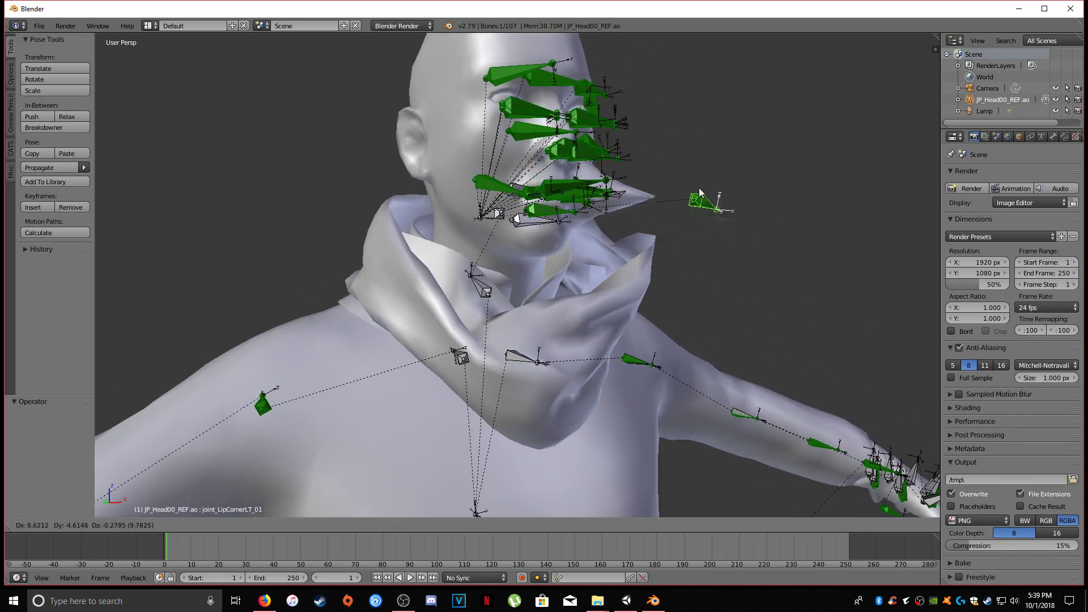
key("Escape")
middle_click_drag(689, 285, 592, 288)
scroll(654, 264, "down", 5)
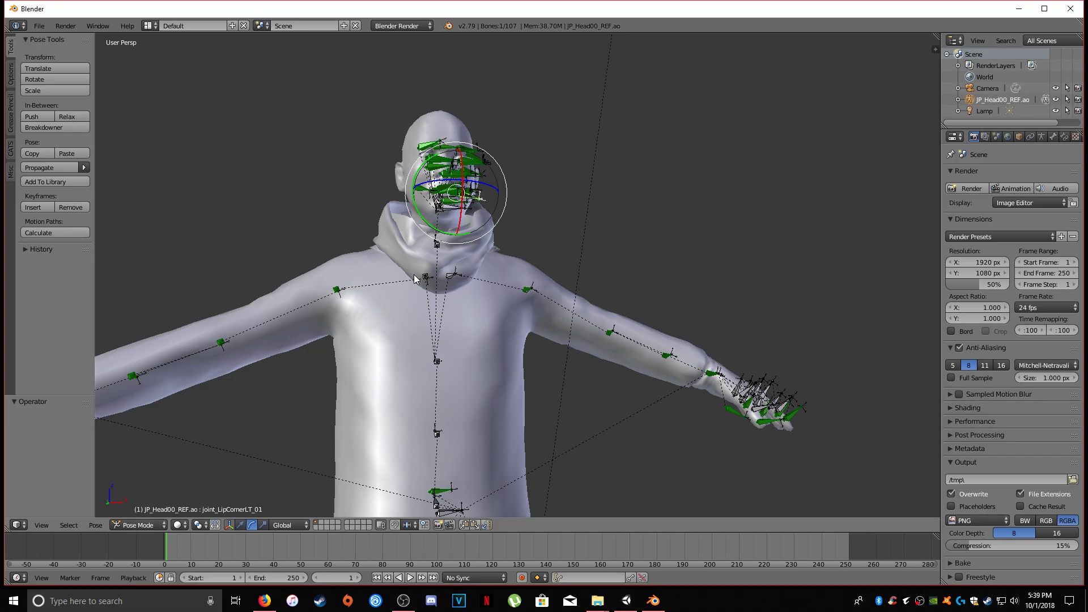
Return to Object Mode, select the scarf mesh and activate the translate manipulator.
left_click(140, 525)
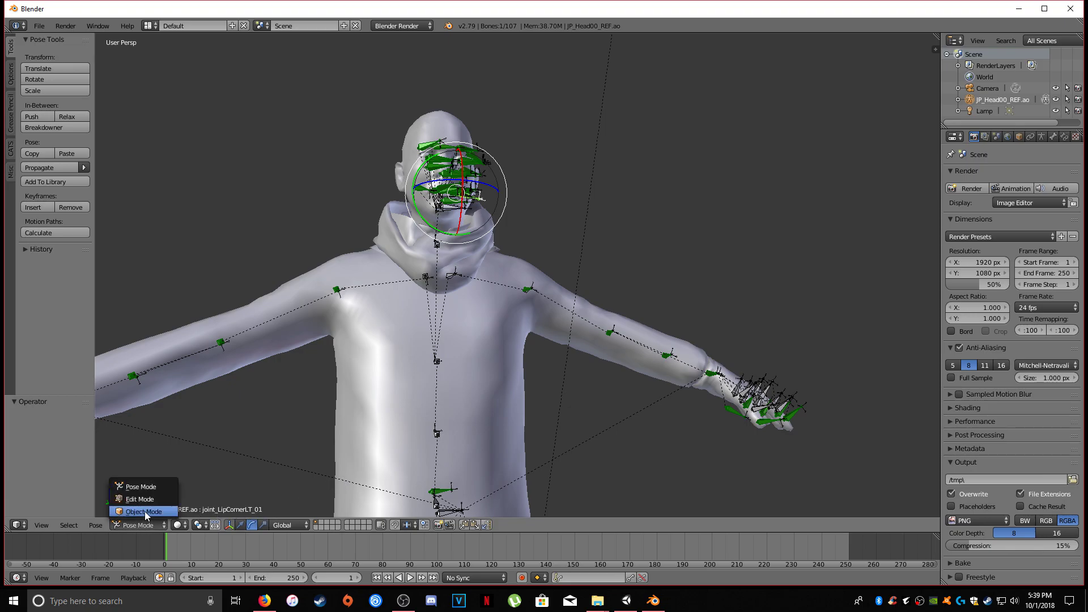
left_click(146, 512)
right_click(475, 254)
scroll(448, 329, "down", 2)
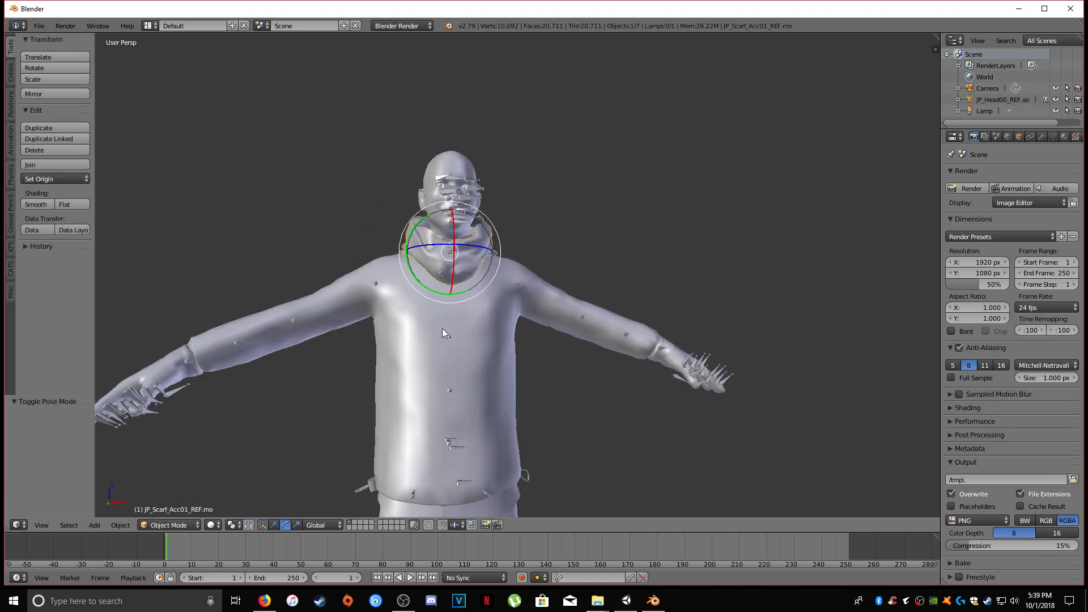
left_click(273, 525)
scroll(480, 384, "down", 3)
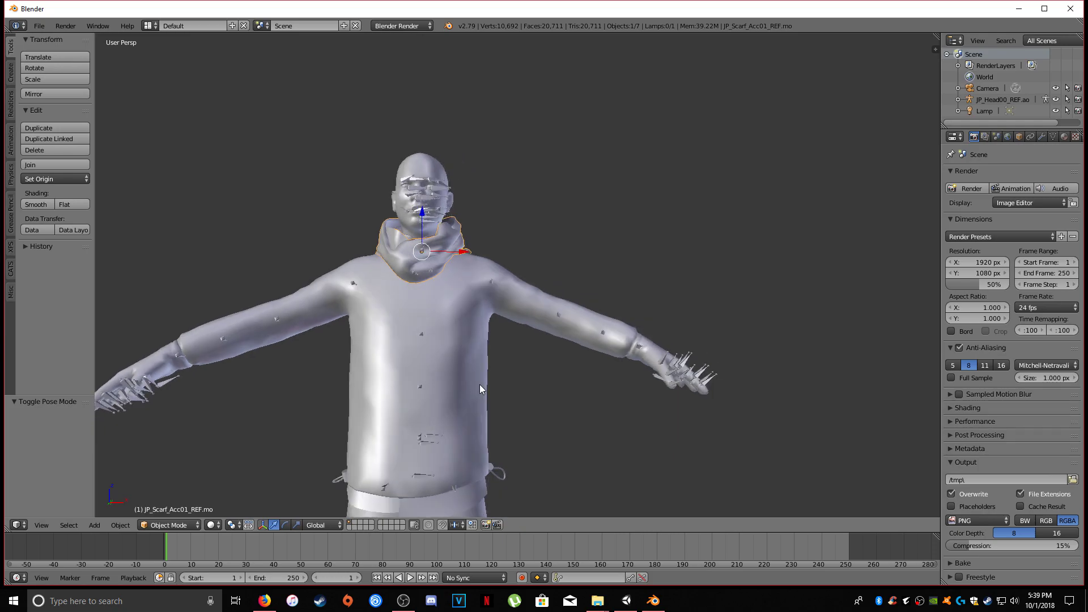
scroll(509, 340, "down", 2)
middle_click_drag(508, 340, 559, 297, "shift")
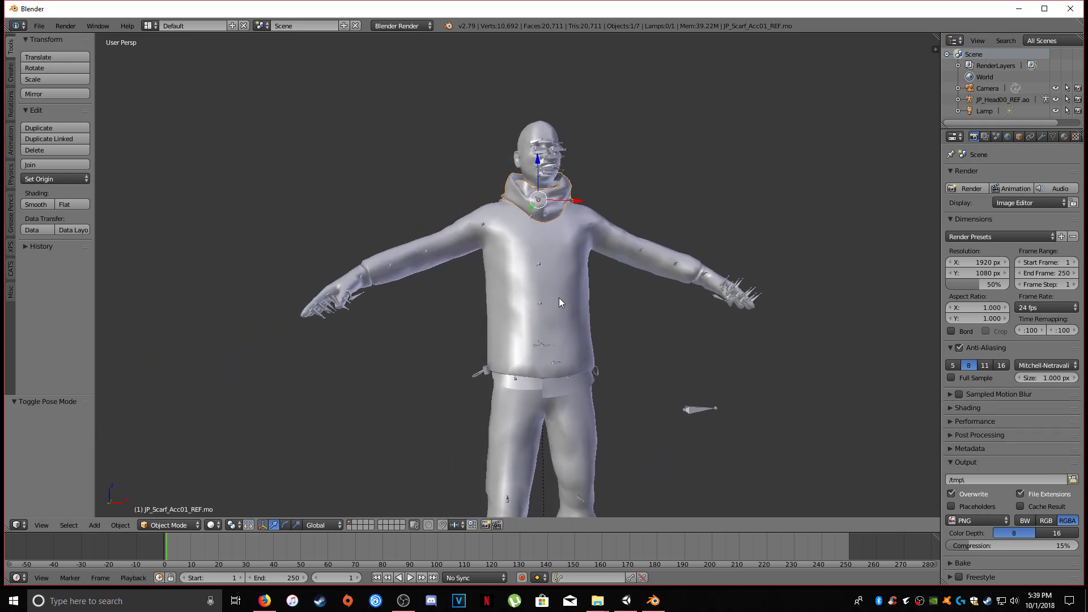
scroll(548, 295, "down", 1)
Import the hair model JP_Hair_Acc01_REF.psk from Jake's Models\Heads\ACC\Top folder.
left_click(39, 26)
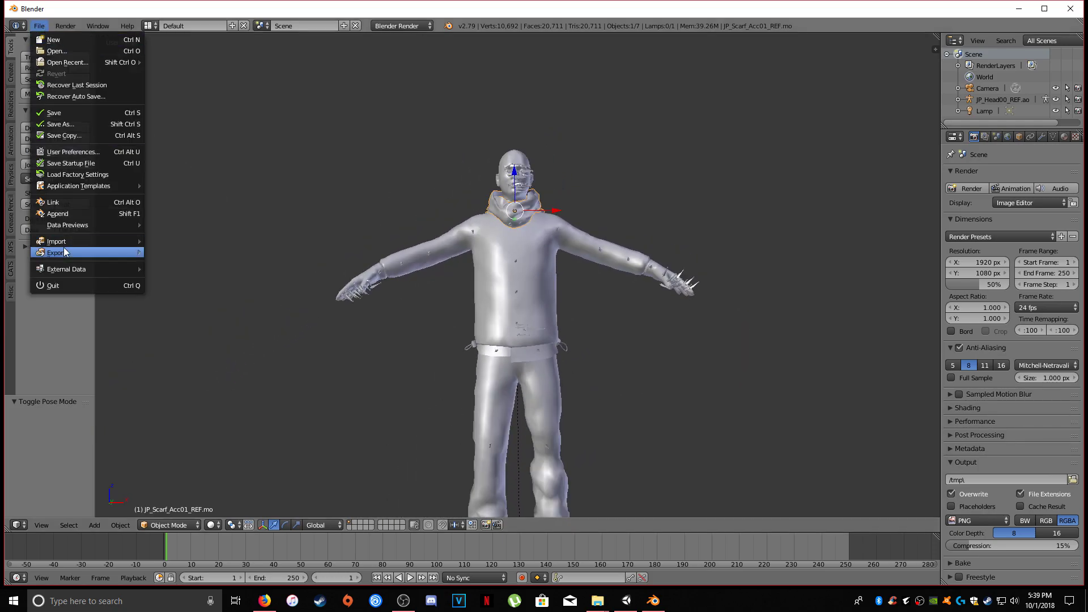
mouse_move(67, 241)
left_click(235, 399)
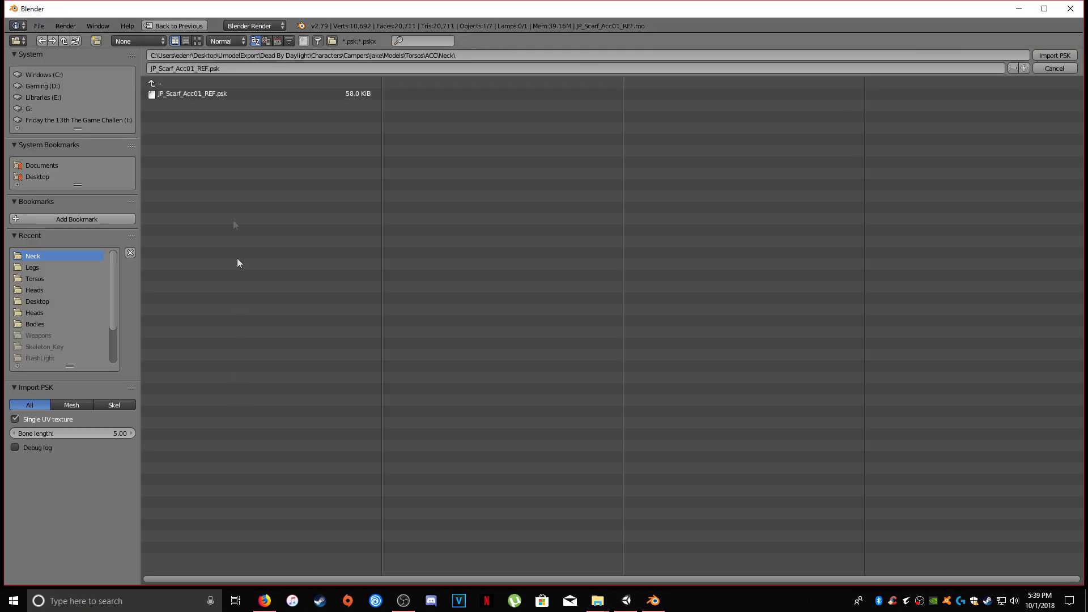
left_click(164, 83)
left_click(170, 85)
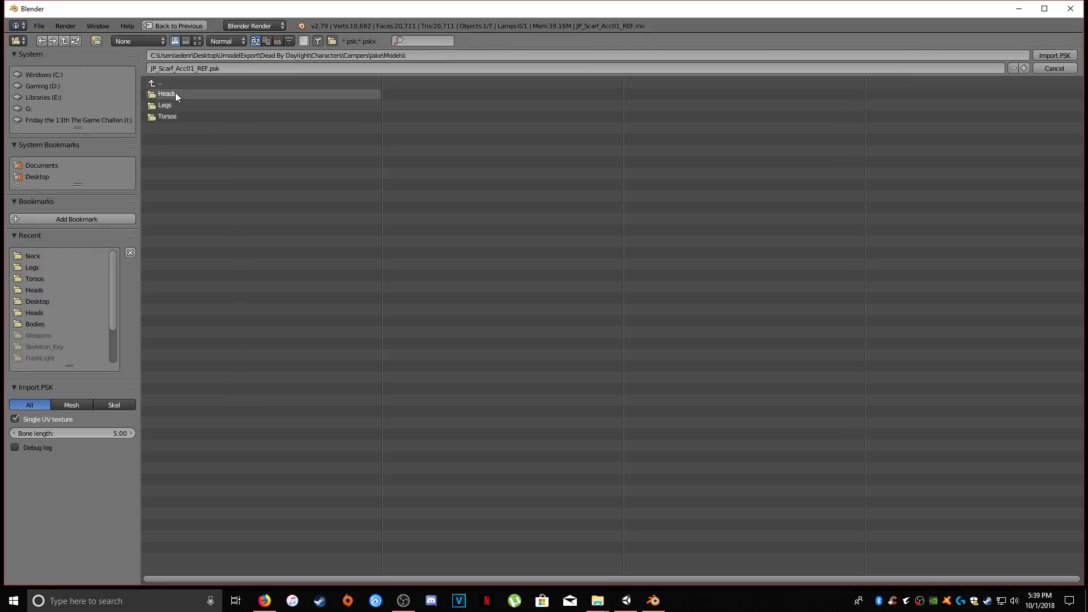
left_click(175, 93)
double_click(180, 94)
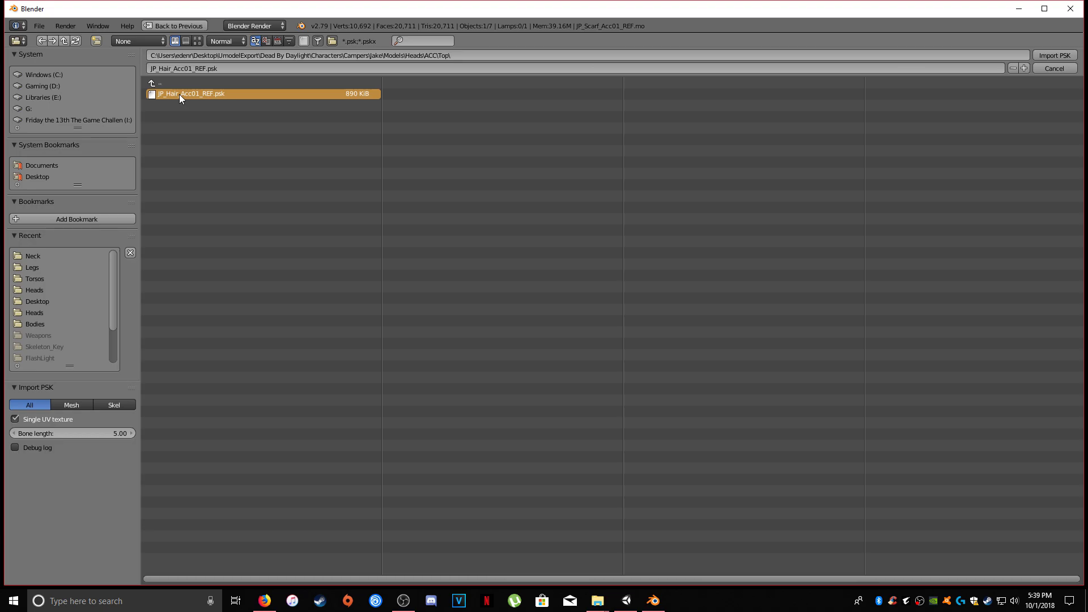
Delete the imported hair's own armature, JP_Hair_Acc01_REF.ao.
middle_click_drag(507, 315, 508, 233)
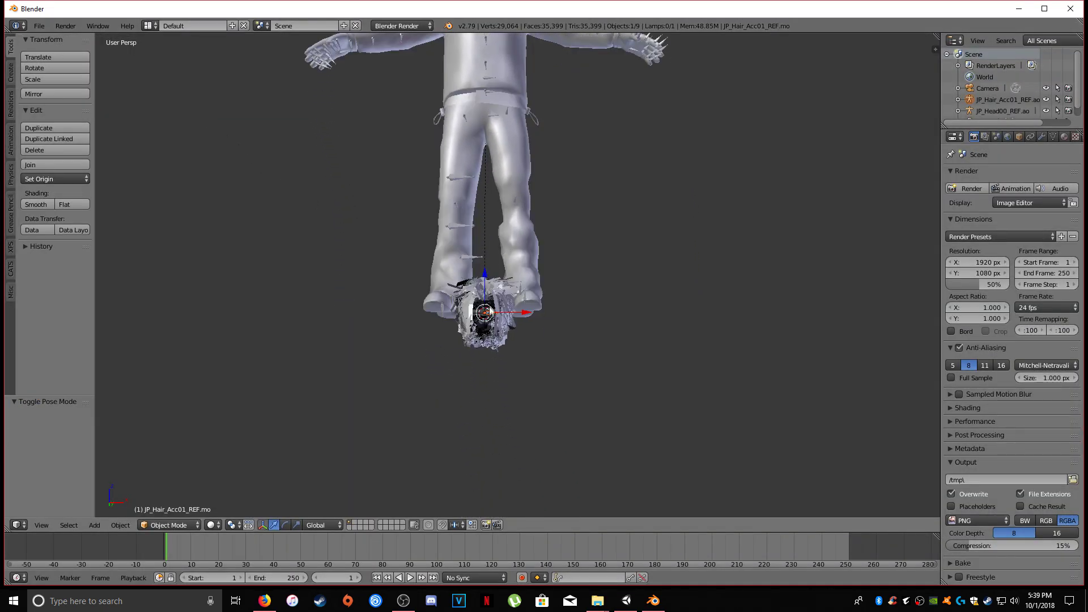
scroll(524, 309, "up", 5)
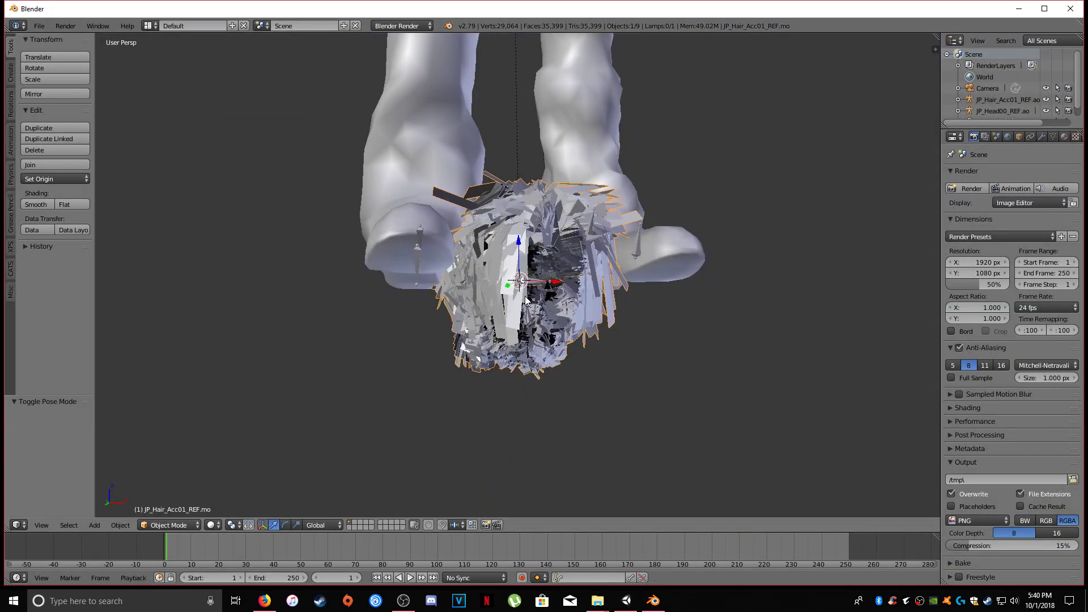
right_click(530, 287)
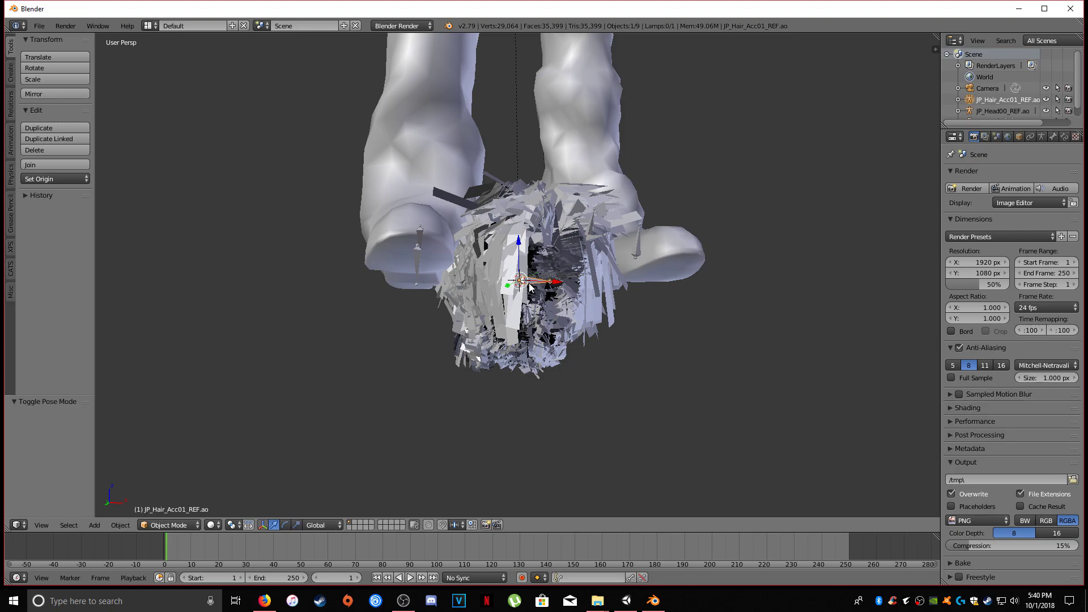
key("x")
left_click(530, 287)
Raise the hair mesh from the feet to the neck along Z, by about 24.865 and another 129.442 units.
right_click(520, 305)
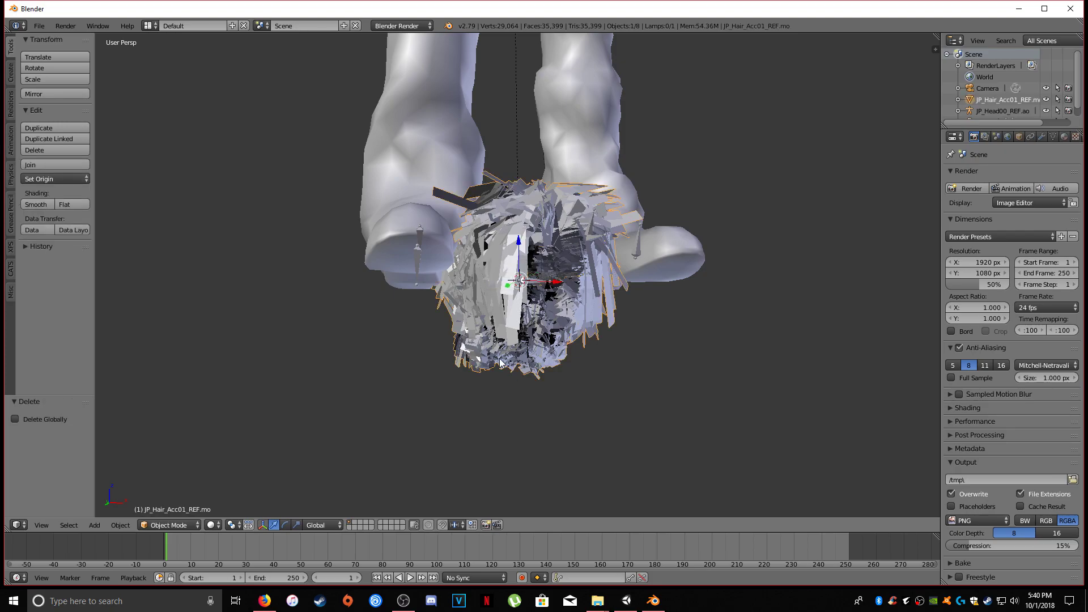
middle_click_drag(500, 363, 493, 328)
left_click_drag(488, 306, 497, 141)
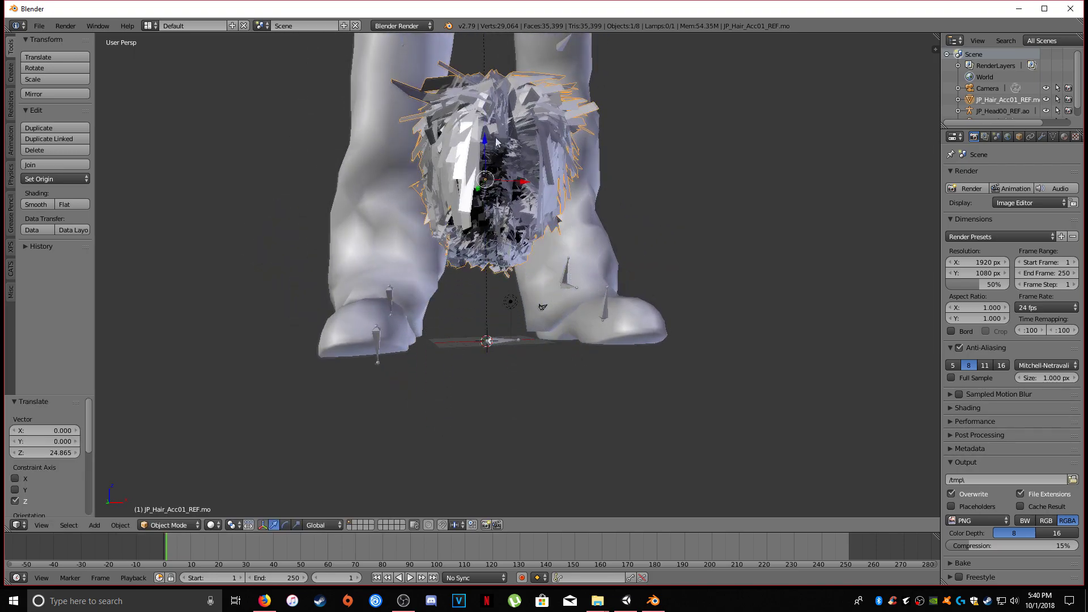
scroll(497, 142, "down", 6)
key("g")
key("z")
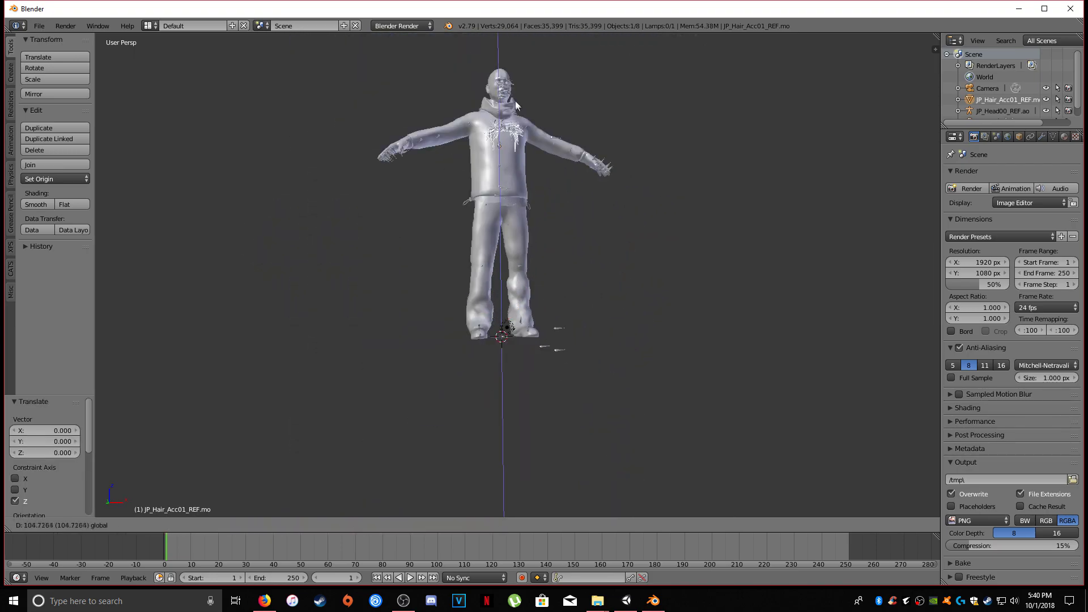
left_click(513, 136)
Move the hair mesh another 16.903 units or so up along Z onto the head.
scroll(513, 215, "up", 8)
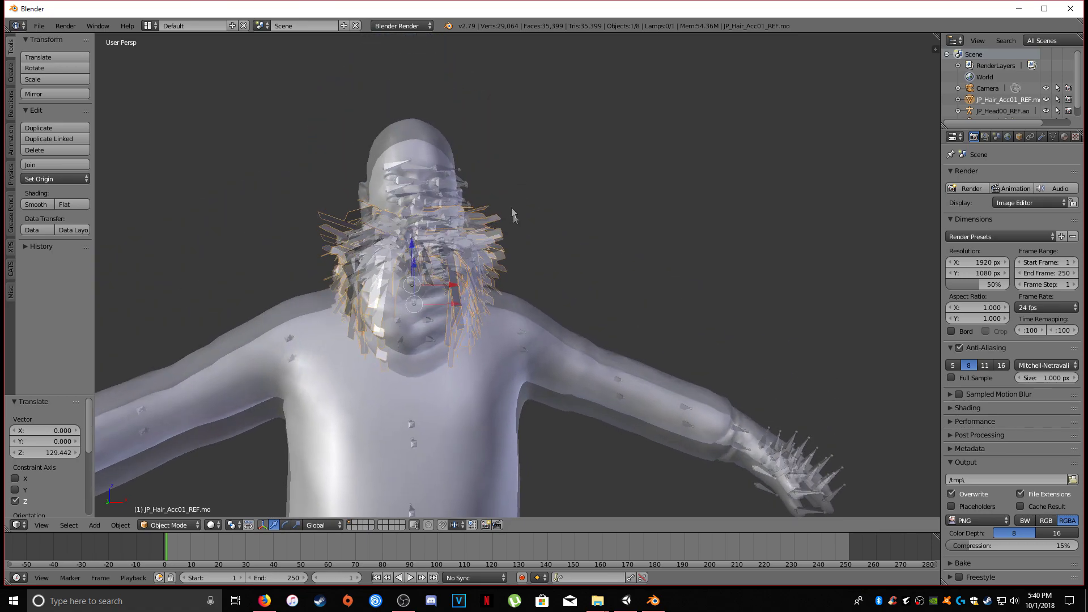
key("g")
key("z")
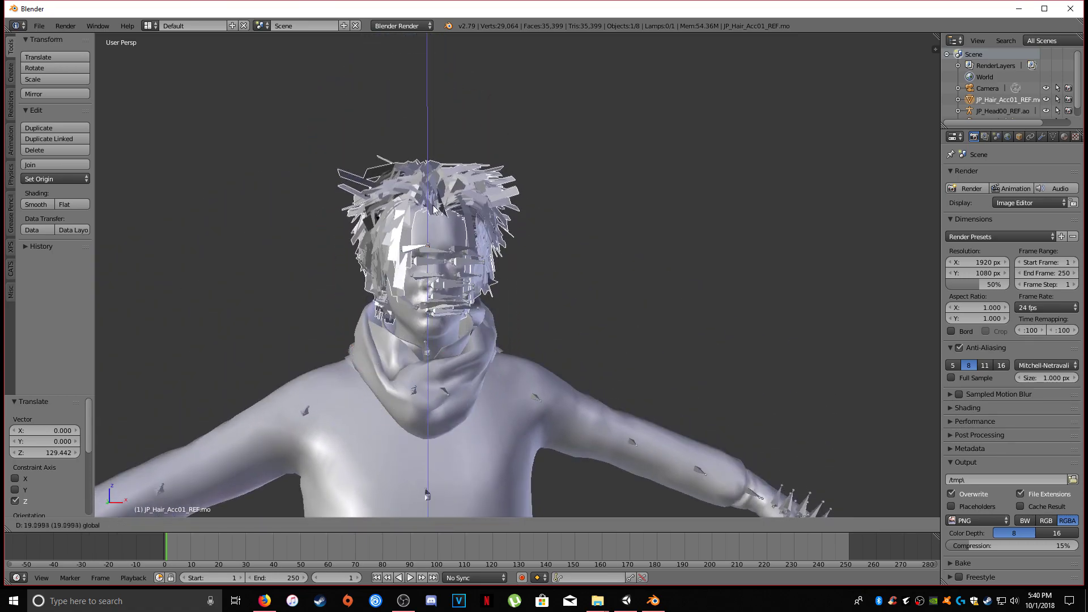
left_click(436, 208)
scroll(452, 205, "up", 3)
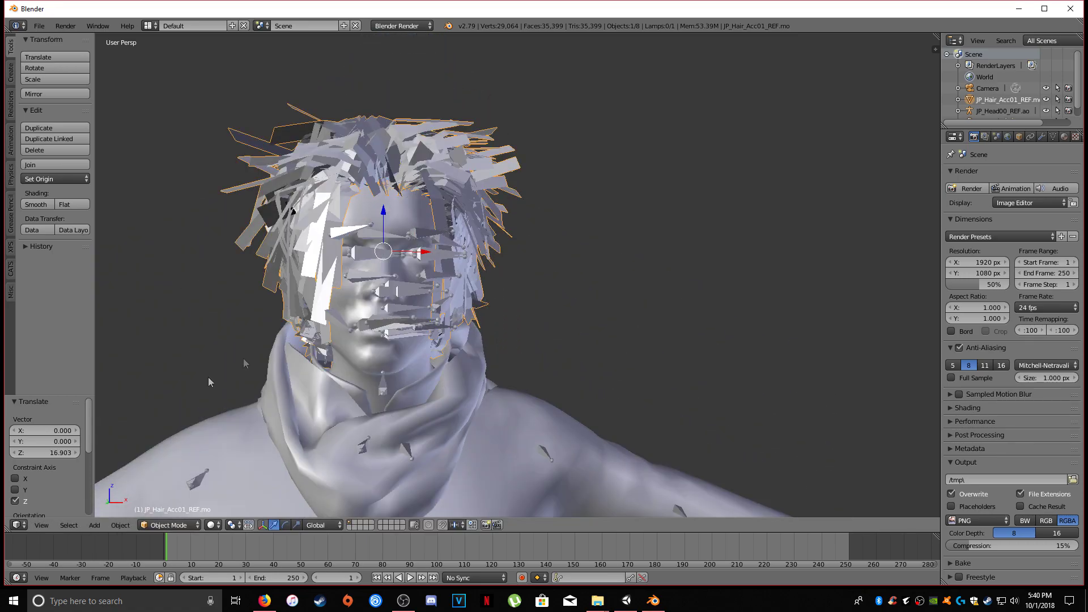
Apply smooth shading to the hair mesh and raise it about 1.775 units along Z.
left_click(36, 205)
middle_click_drag(396, 205, 407, 211)
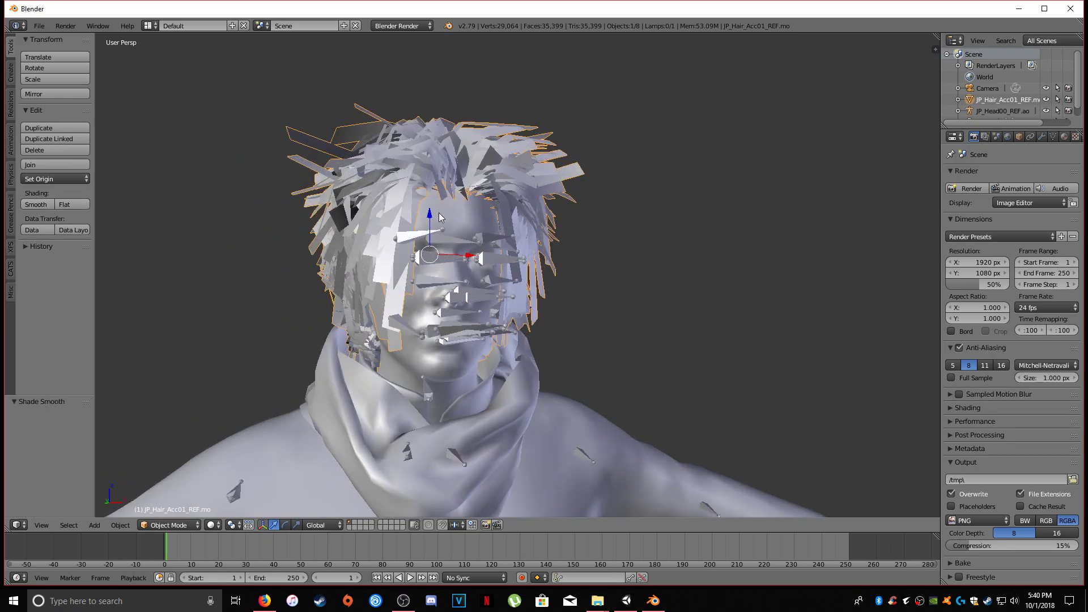
key("g")
key("z")
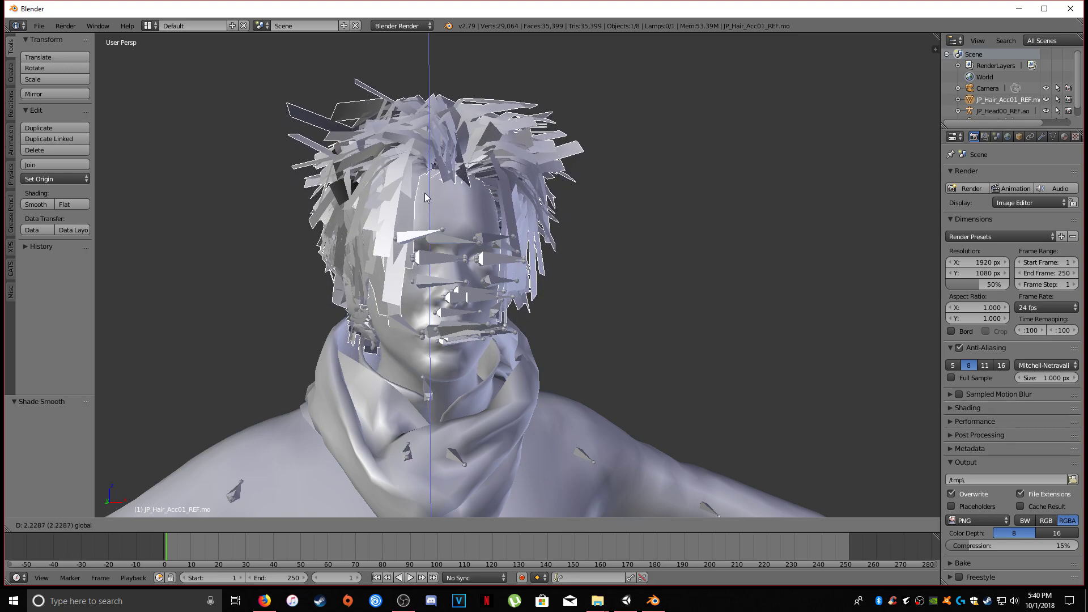
left_click(429, 198)
middle_click_drag(430, 198, 526, 232)
Select the body armature and set its bone display to Stick.
left_click(182, 331)
right_click(348, 384)
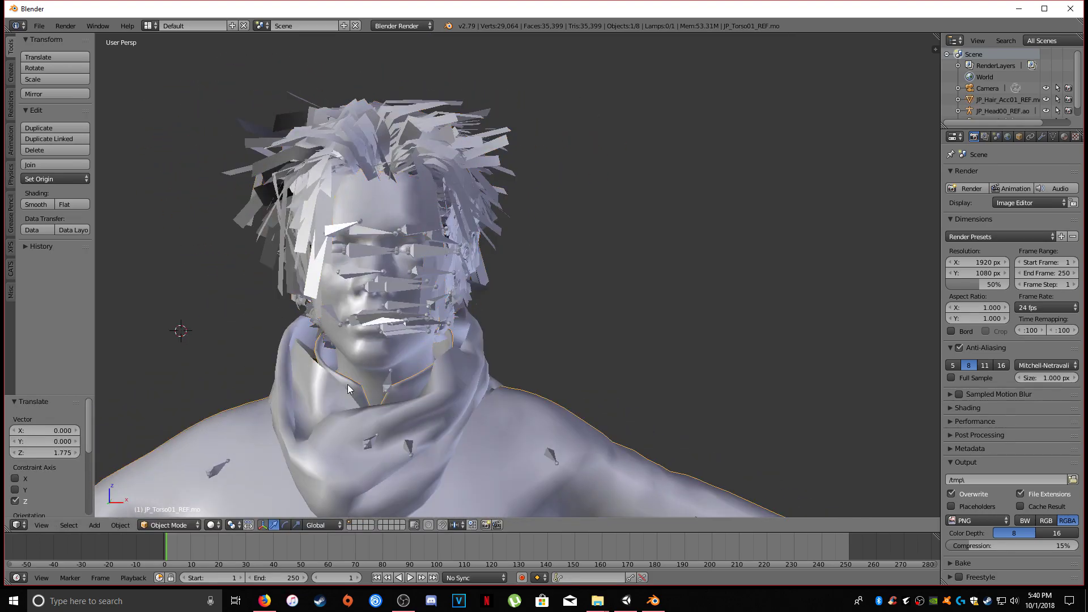
middle_click_drag(348, 384, 344, 289)
right_click(334, 213)
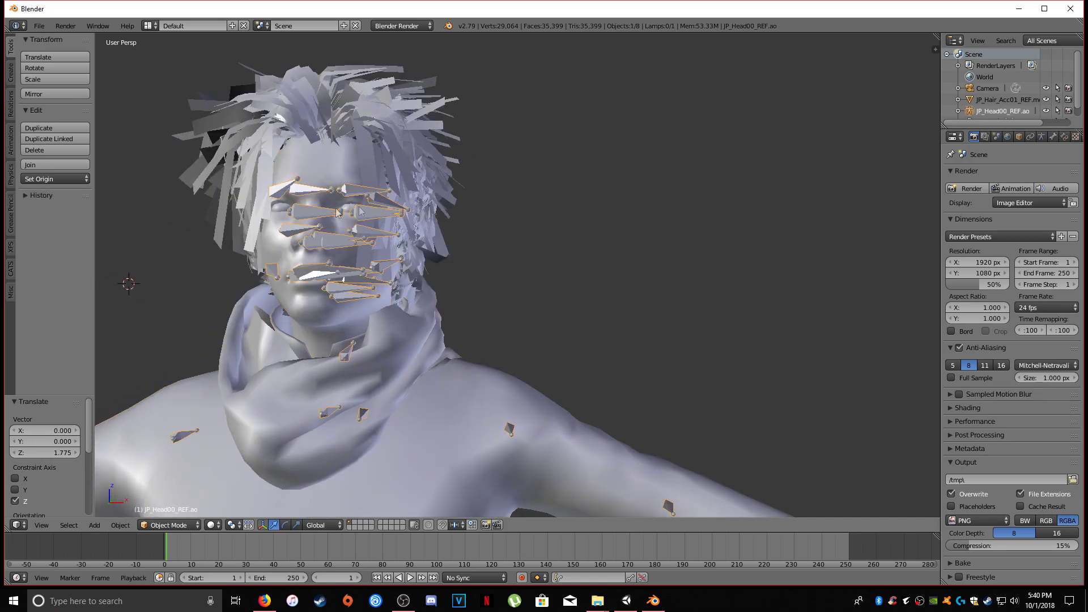
left_click(1042, 136)
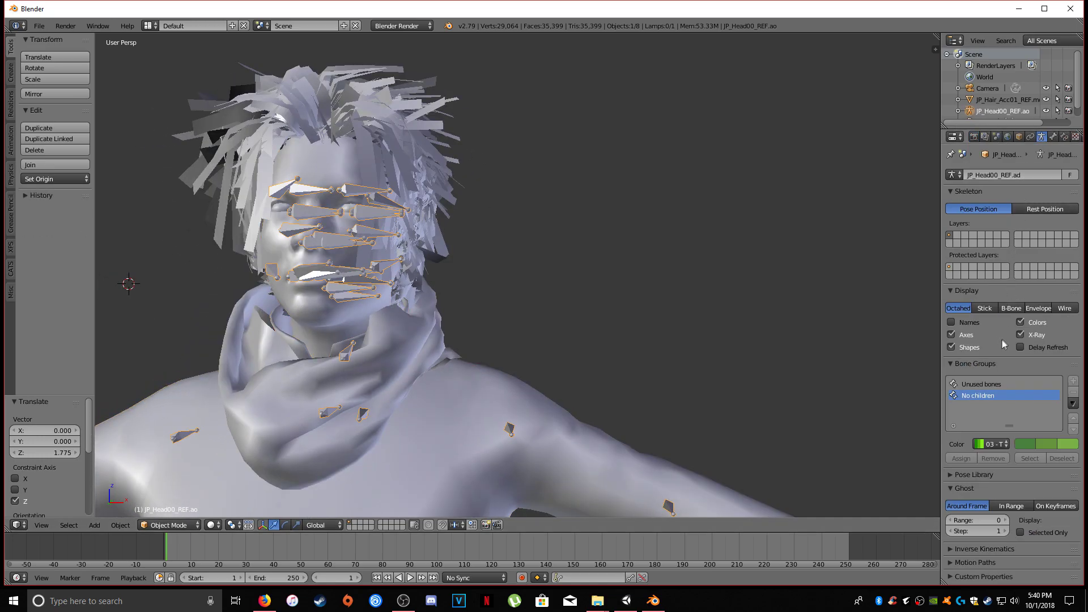
left_click(984, 309)
Fine-tune the hair mesh's fit on the head, finishing with a nudge of about -0.068 along Z.
middle_click_drag(523, 222, 590, 159)
right_click(591, 158)
left_click_drag(530, 166, 527, 183)
middle_click_drag(528, 182, 551, 244, "shift")
left_click_drag(552, 244, 553, 241)
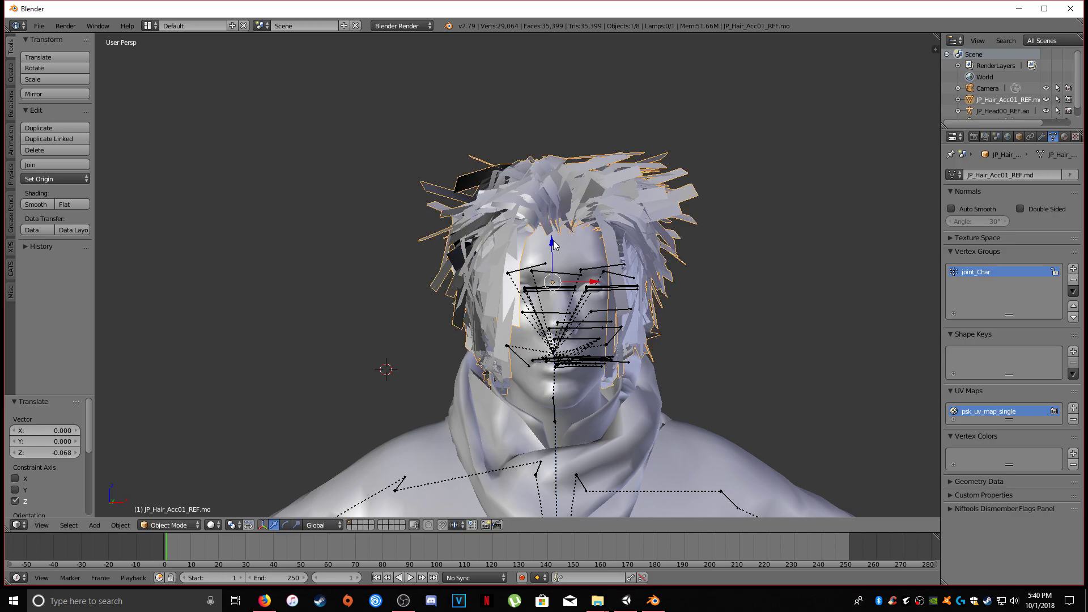
mouse_move(554, 241)
middle_mouse_down()
mouse_move(575, 237)
mouse_move(535, 238)
mouse_move(551, 238)
middle_mouse_up()
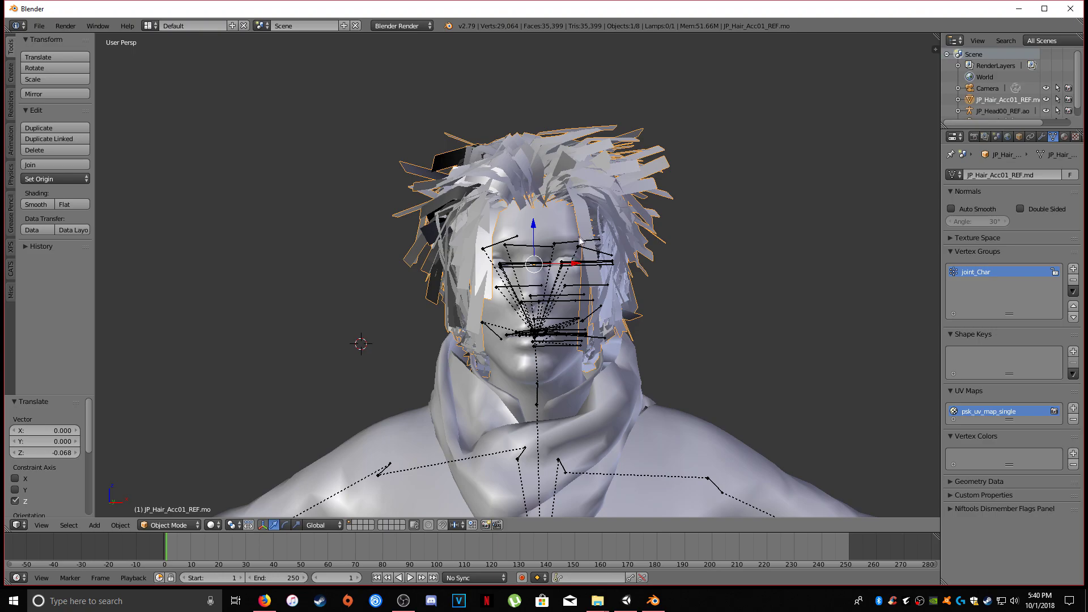
Parent the hair mesh to the body armature with the With Empty Groups option.
scroll(569, 243, "down", 5)
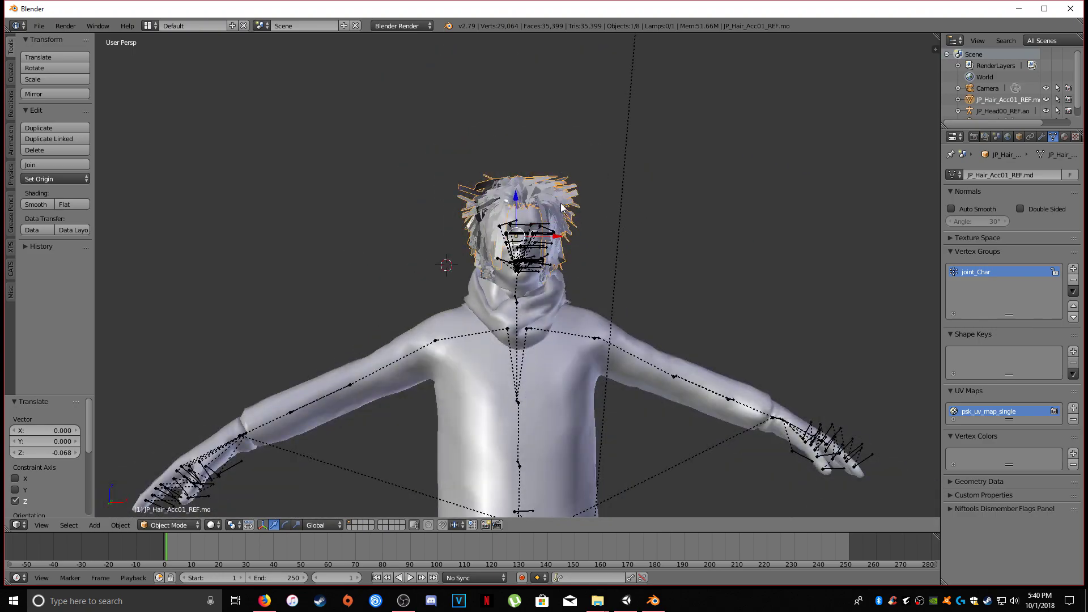
right_click(798, 453, "shift")
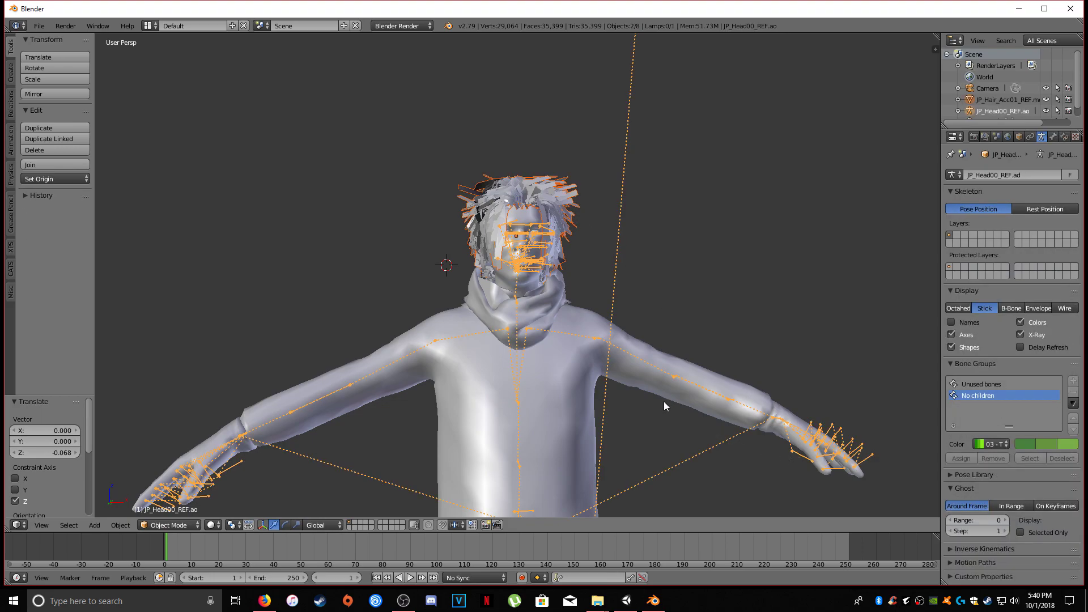
key("ctrl+p")
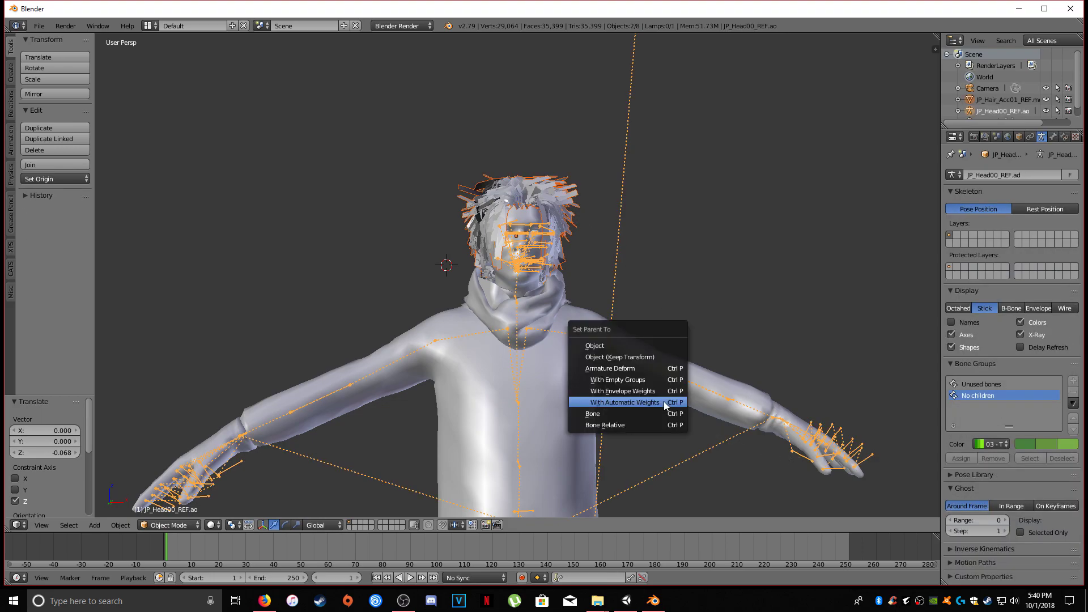
left_click(628, 379)
scroll(628, 259, "up", 3)
Select the hair mesh and remove all of its vertex groups until the list is empty.
right_click(559, 149)
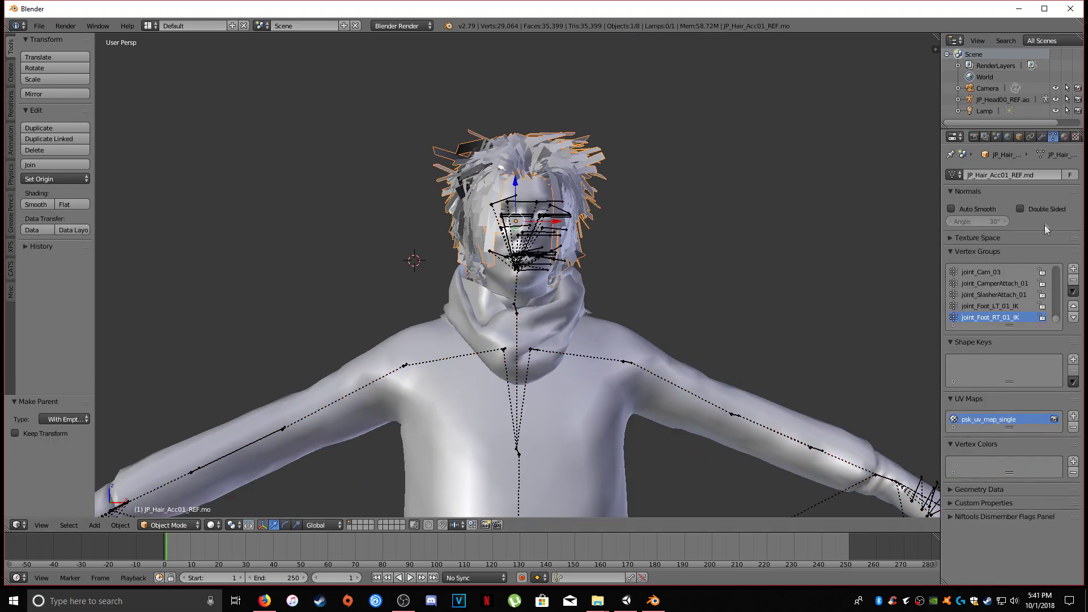
left_click(1075, 282)
left_click(1075, 281)
left_click(1075, 281)
left_click(1075, 281)
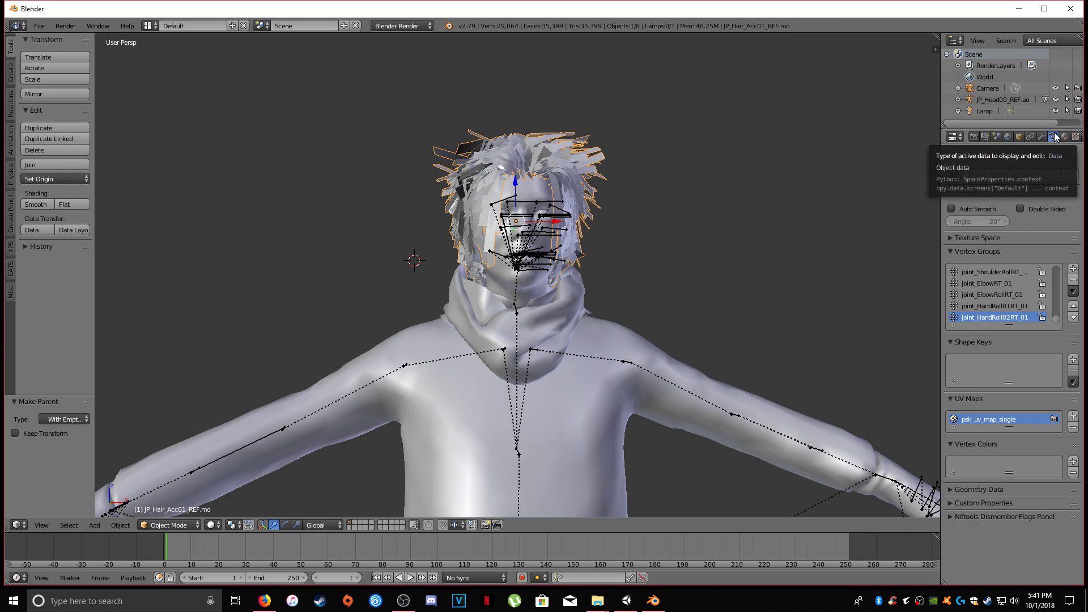
left_click(1077, 282)
left_click(1077, 282)
left_click(1077, 282)
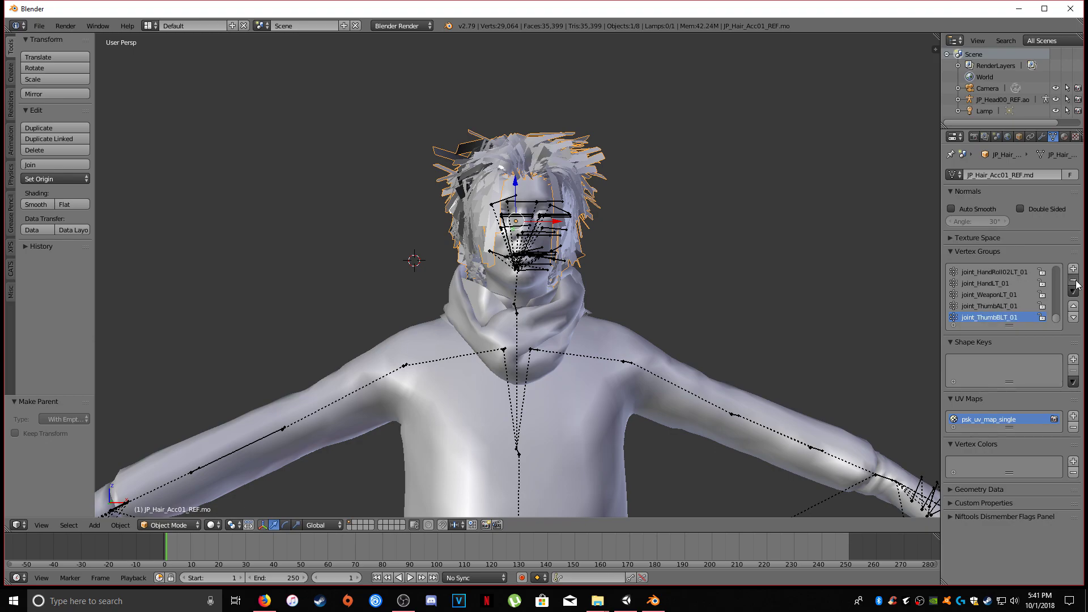
left_click(1077, 282)
left_click(1077, 282)
left_click(1077, 281)
left_click(1077, 281)
left_click(1077, 282)
left_click(1077, 282)
left_click(1078, 282)
left_click(1077, 282)
left_click(1077, 282)
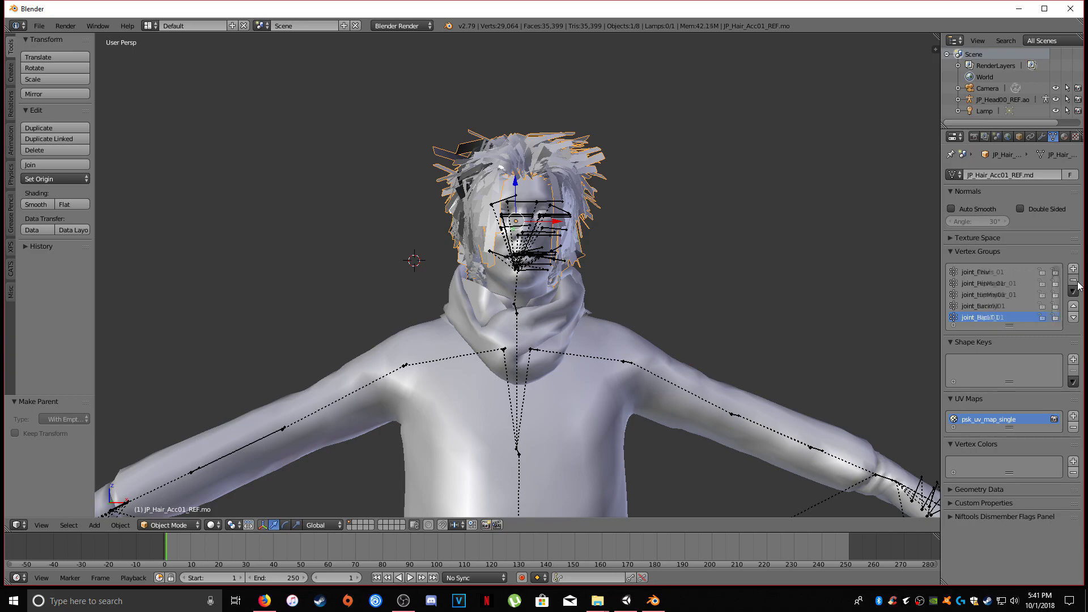
left_click(1077, 282)
left_click(1077, 281)
left_click(1078, 282)
Select the body armature and put it into Pose Mode.
scroll(620, 259, "up", 5)
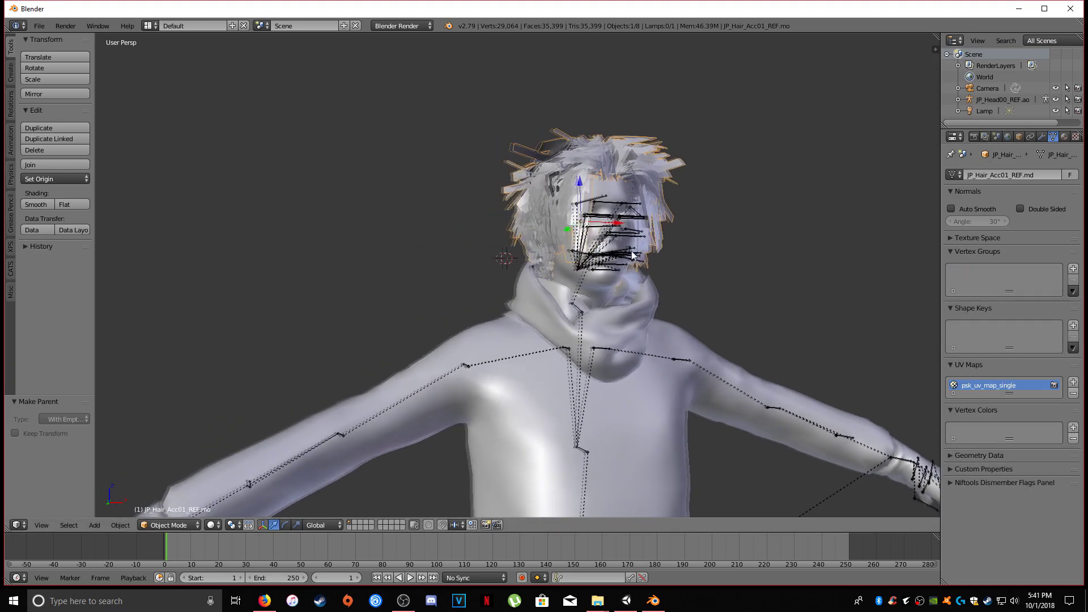
scroll(533, 210, "down", 4)
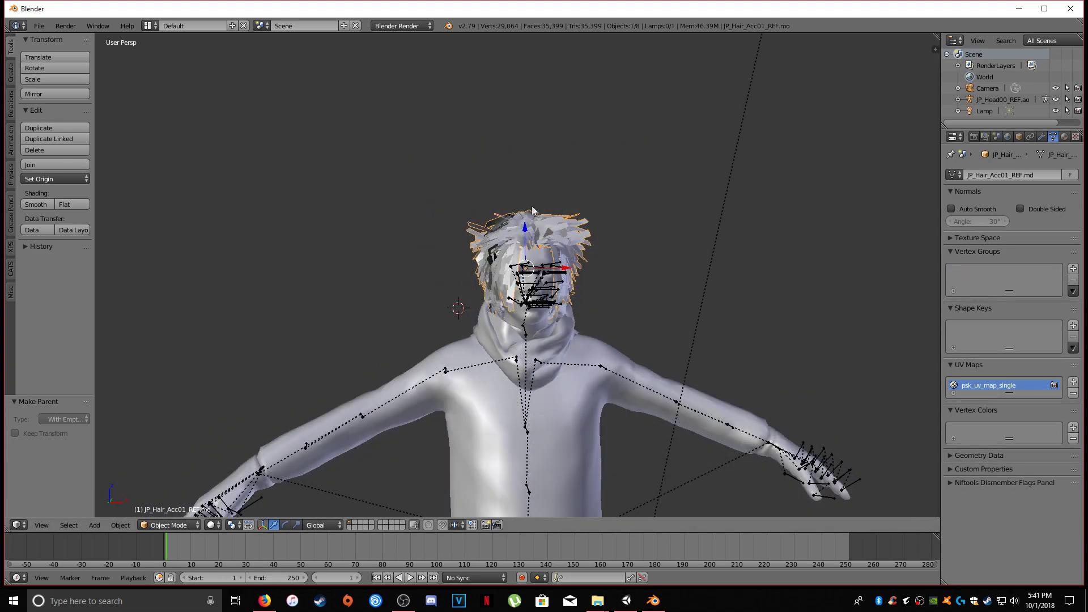
scroll(672, 306, "up", 7)
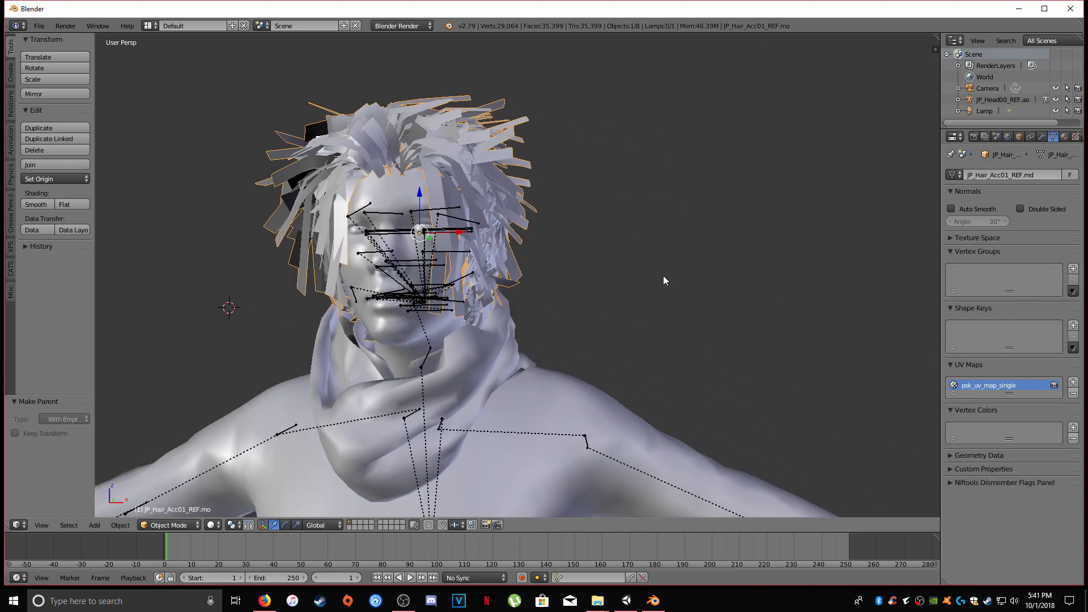
scroll(679, 256, "down", 2)
scroll(444, 351, "up", 5)
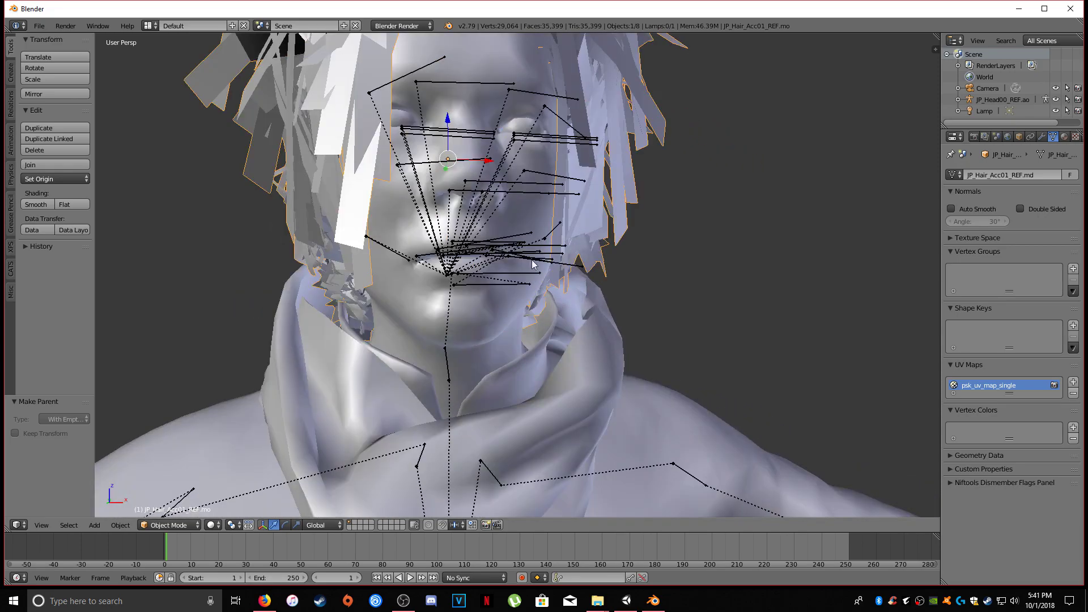
right_click(443, 351)
left_click(157, 529)
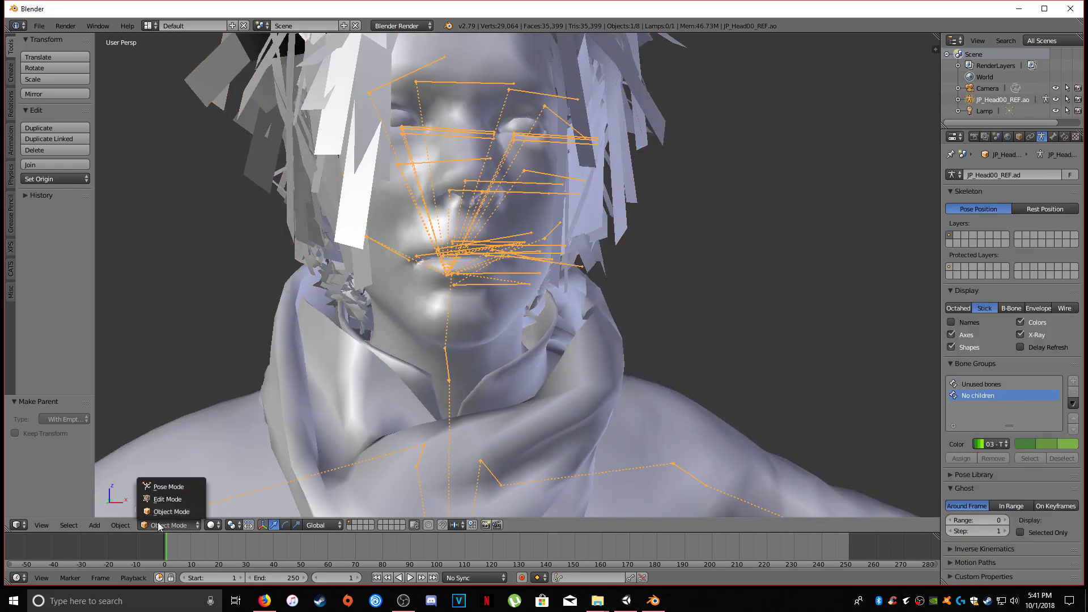
left_click(164, 486)
scroll(417, 328, "down", 5)
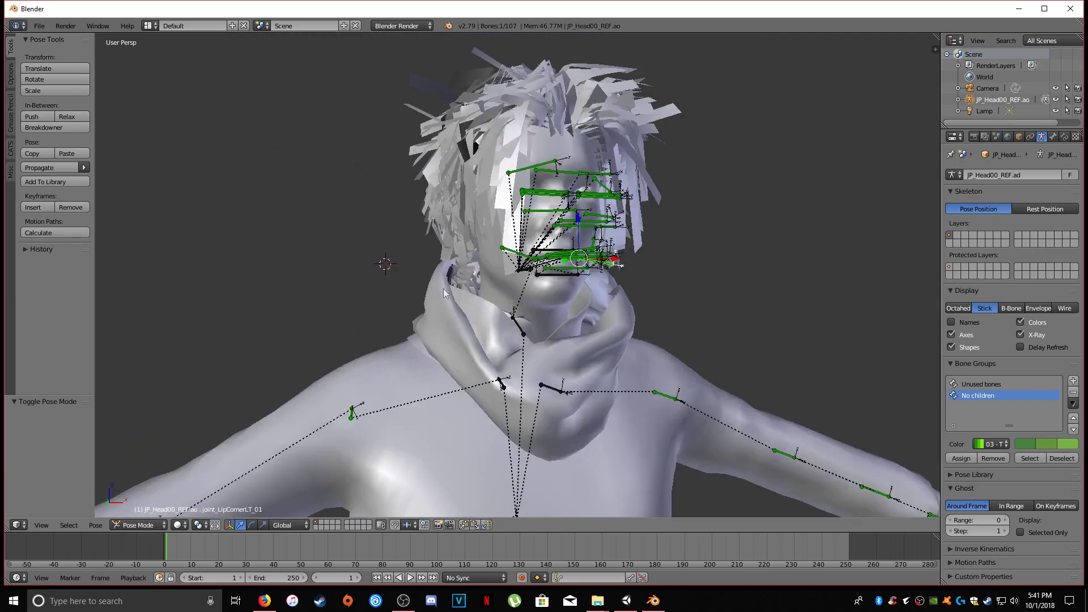
key("ctrl+Tab")
Put the hair mesh into Weight Paint mode and select the joint_Head_01 bone for painting.
right_click(488, 143)
left_click(166, 529)
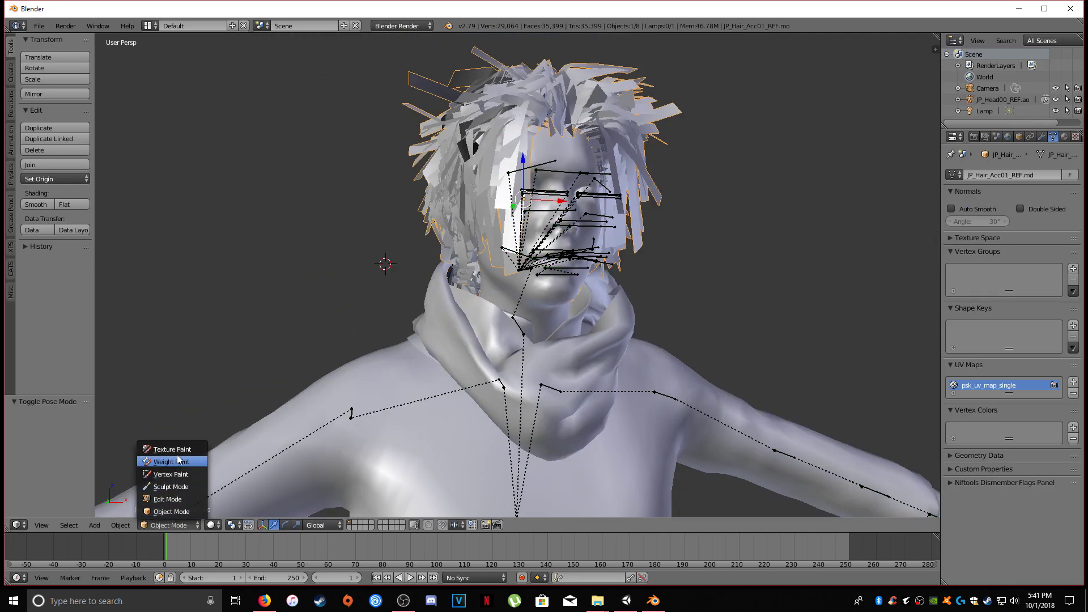
left_click(177, 457)
scroll(477, 270, "up", 2)
scroll(477, 270, "up", 4)
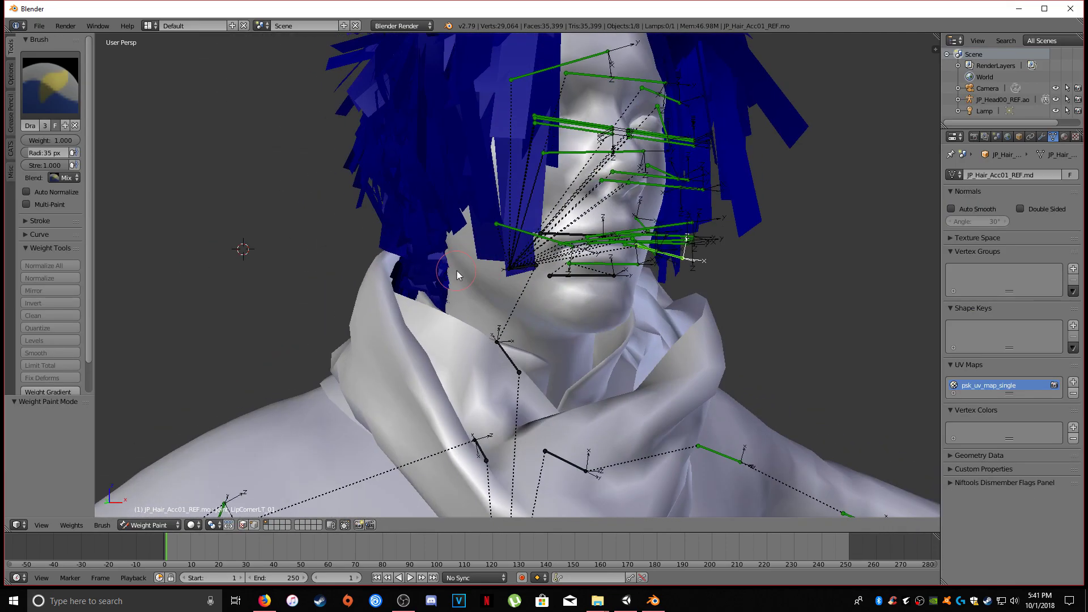
right_click(555, 270)
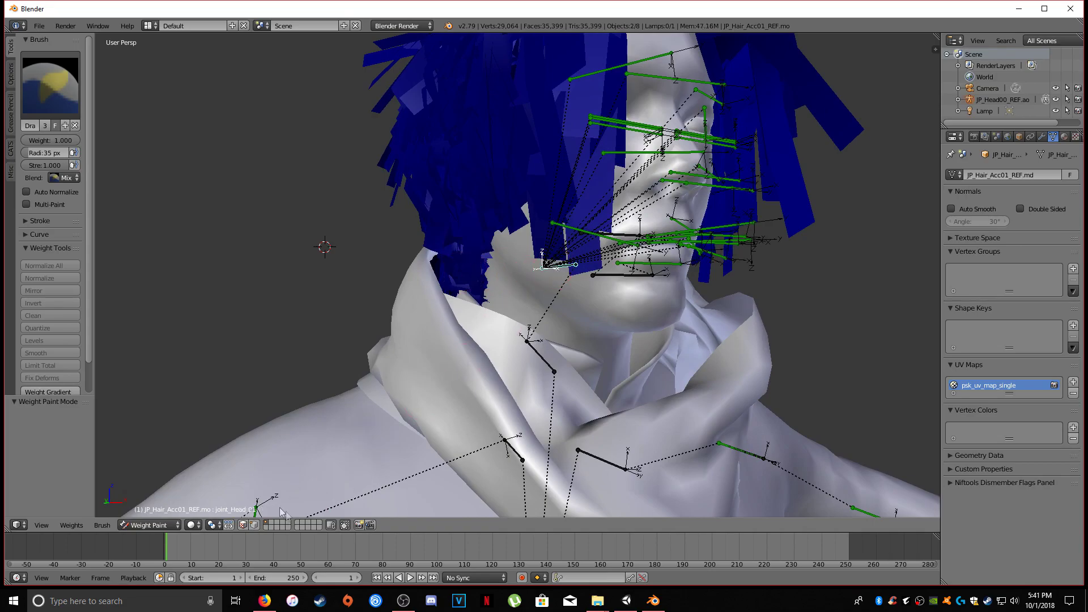
Enlarge the brush to a radius of about 258 px and paint the hair onto joint_Head_01 with weight 1.000.
scroll(559, 281, "down", 3)
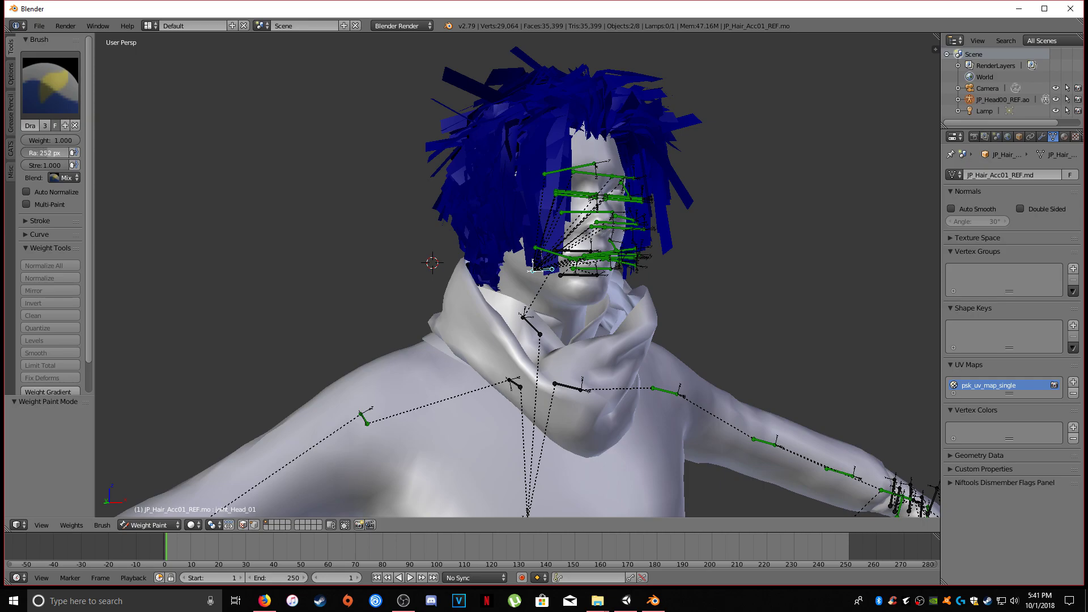
mouse_move(527, 215)
left_mouse_down()
mouse_move(525, 255)
mouse_move(567, 238)
left_mouse_up()
mouse_move(758, 352)
middle_mouse_down()
mouse_move(458, 305)
mouse_move(426, 356)
mouse_move(386, 301)
middle_mouse_up()
scroll(572, 331, "down", 5)
middle_click_drag(835, 162, 338, 212)
scroll(365, 267, "up", 5)
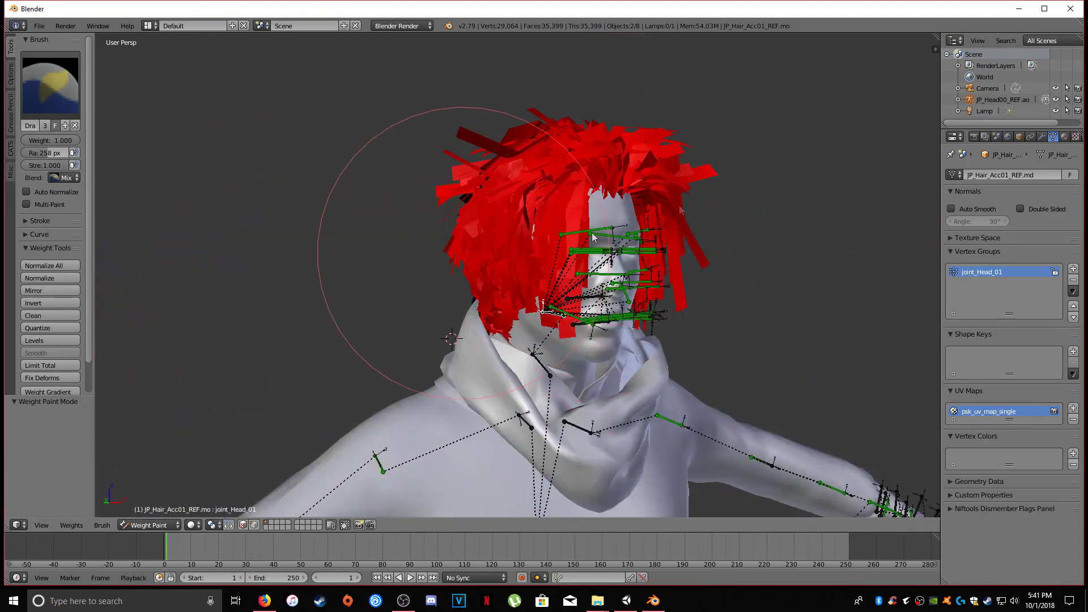
middle_click_drag(737, 363, 295, 329)
scroll(710, 282, "up", 1)
scroll(309, 336, "down", 2)
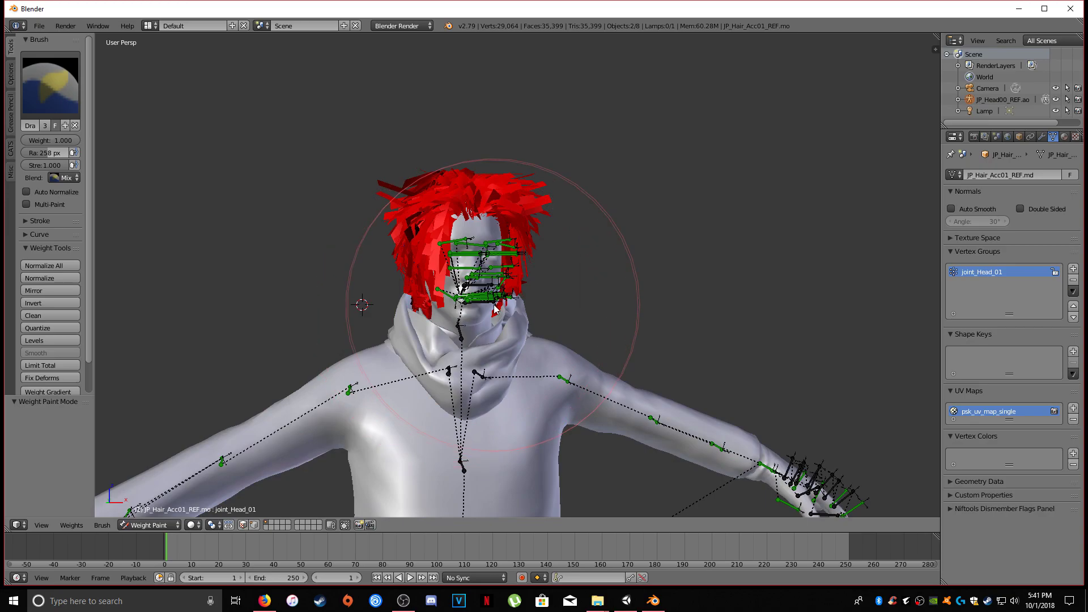
middle_click_drag(494, 309, 533, 243)
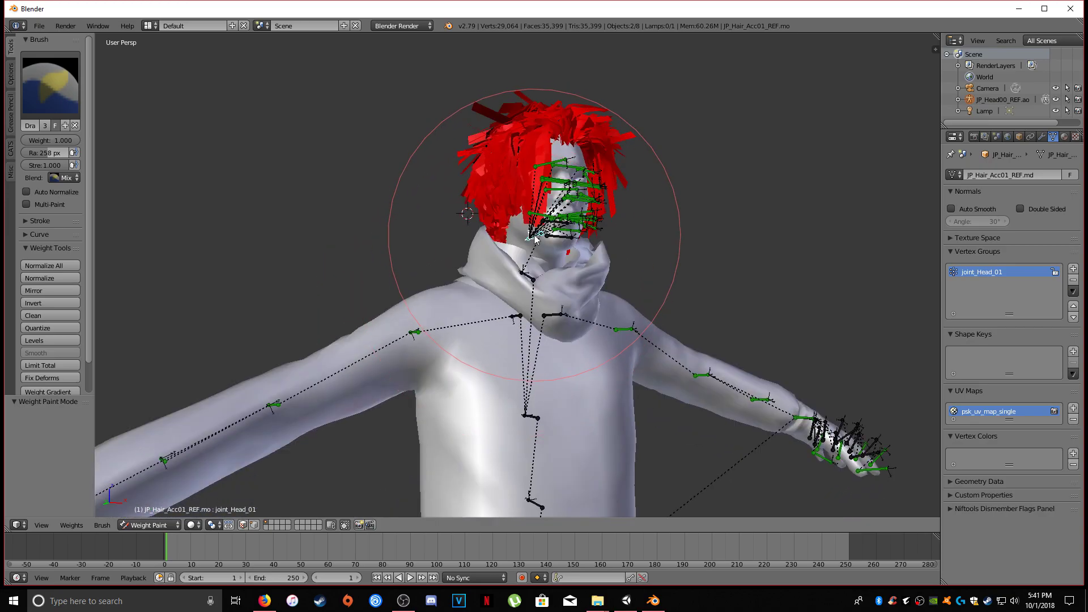
Move the head bone about -44.5 in X, 20.55 in Y and 1.81 in Z, and paint the remaining unweighted hair at full weight.
key("g")
left_click(569, 160)
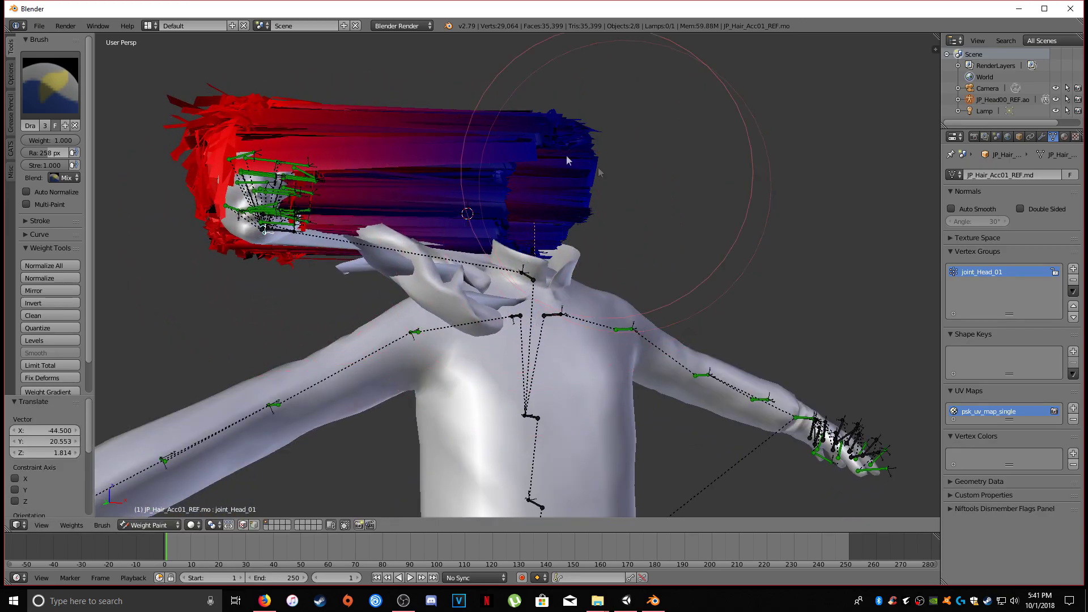
key("ctrl+z")
mouse_move(442, 263)
middle_mouse_down()
mouse_move(513, 247)
mouse_move(651, 246)
middle_mouse_up()
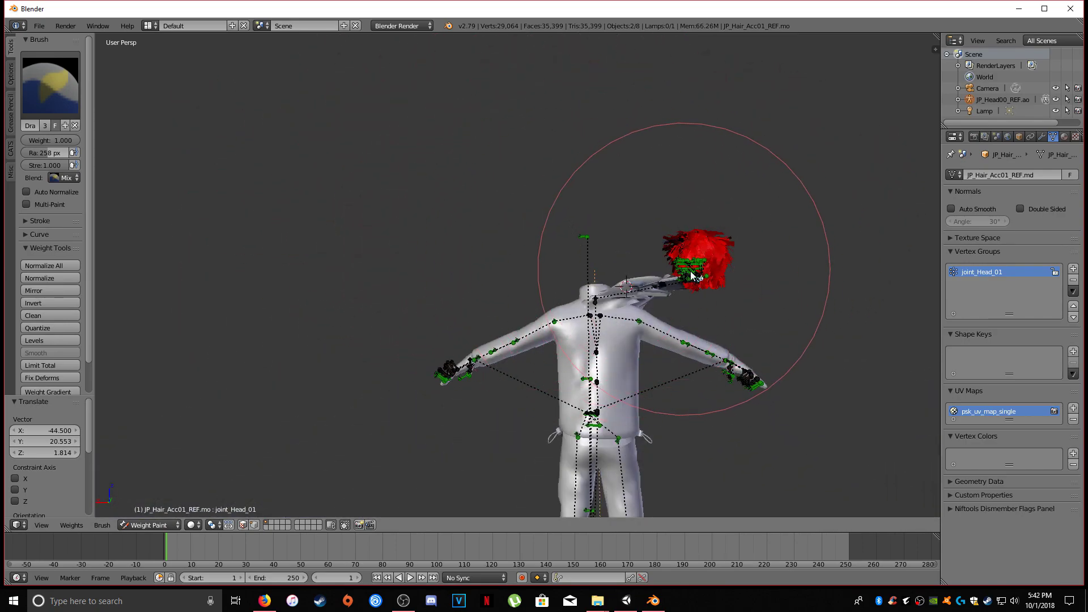
middle_click_drag(691, 276, 532, 269)
middle_click_drag(719, 241, 777, 58)
middle_click_drag(705, 165, 490, 288)
scroll(492, 290, "down", 2)
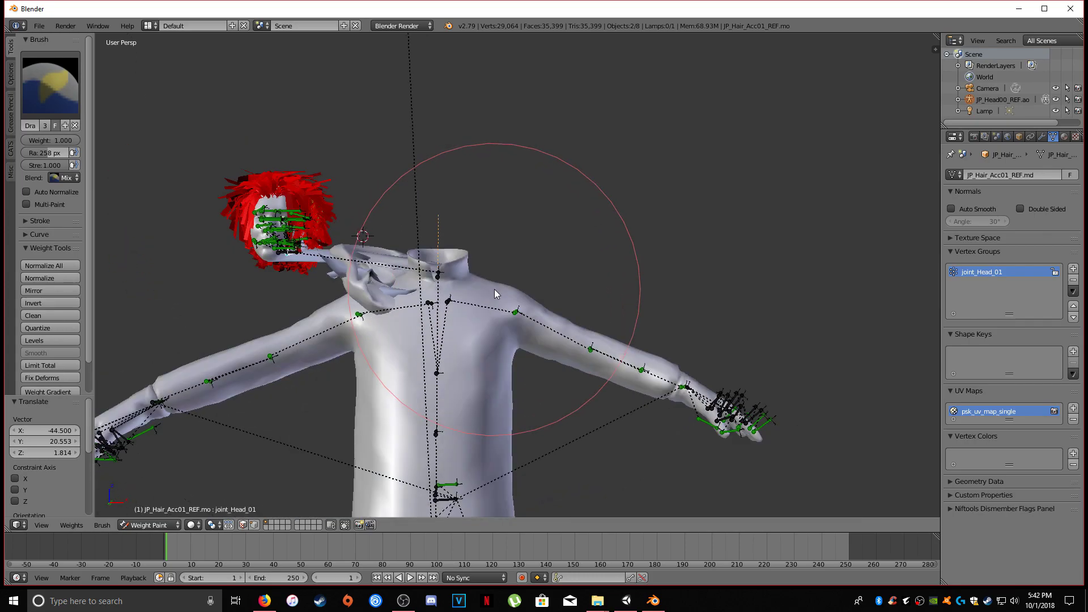
Clear the pose location of all bones and return the hair mesh to Object Mode.
key("a")
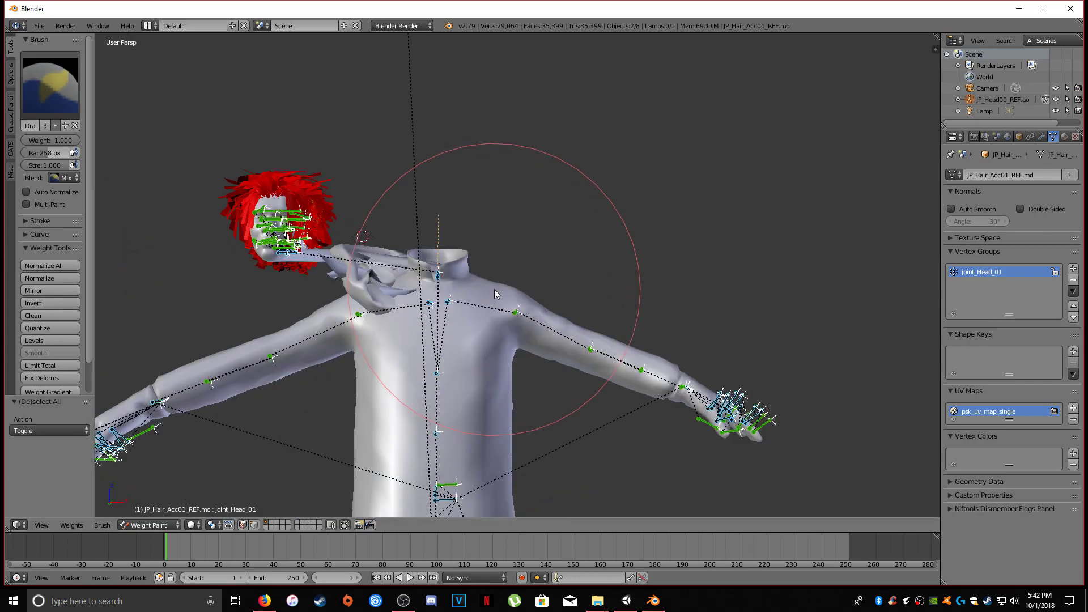
key("alt+g")
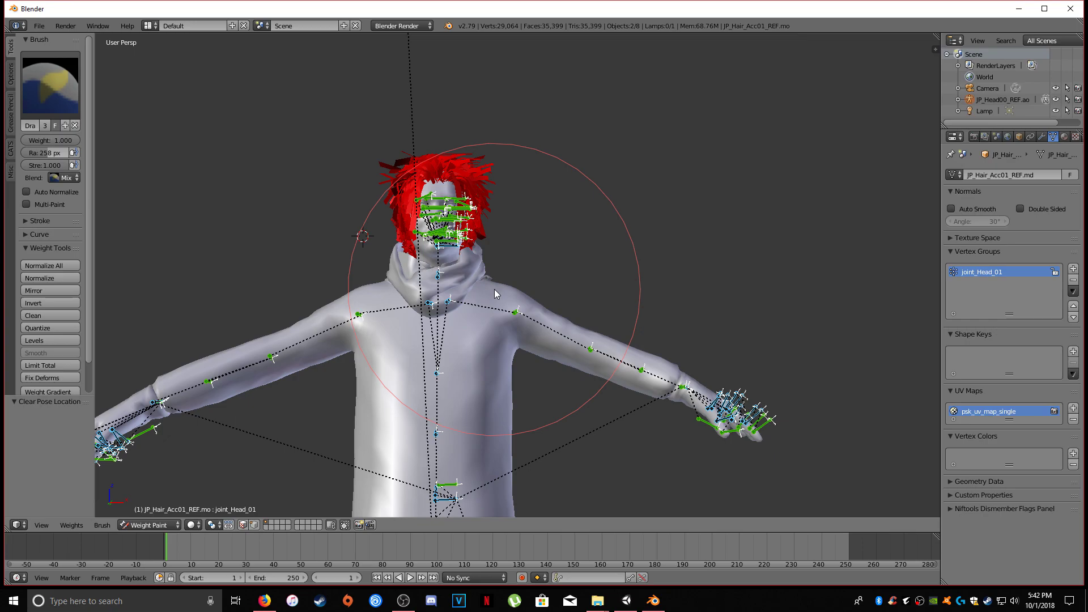
left_click(151, 525)
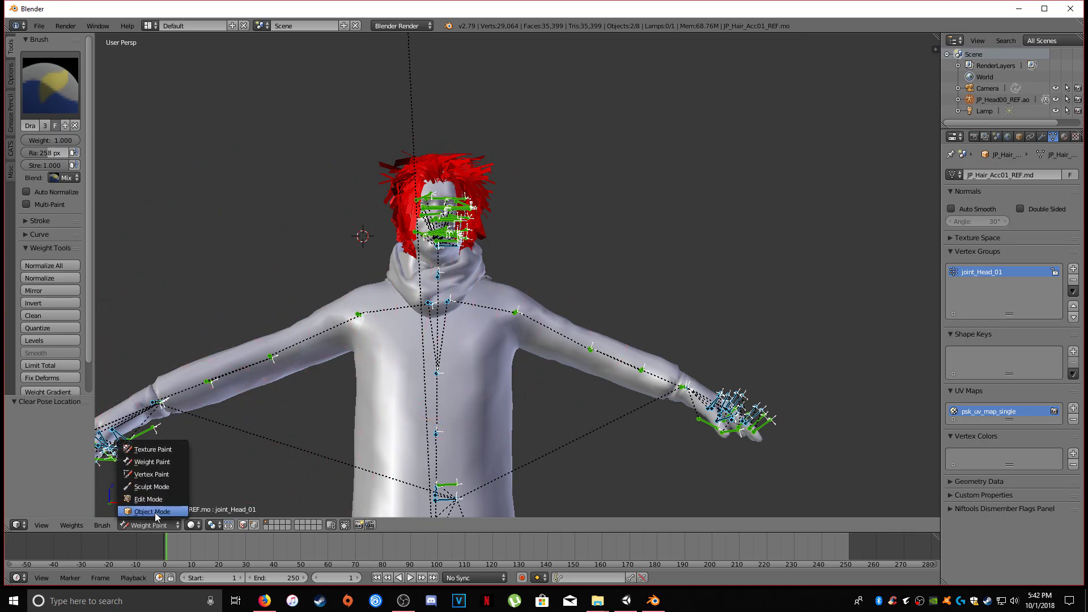
left_click(154, 512)
key("KP_Decimal")
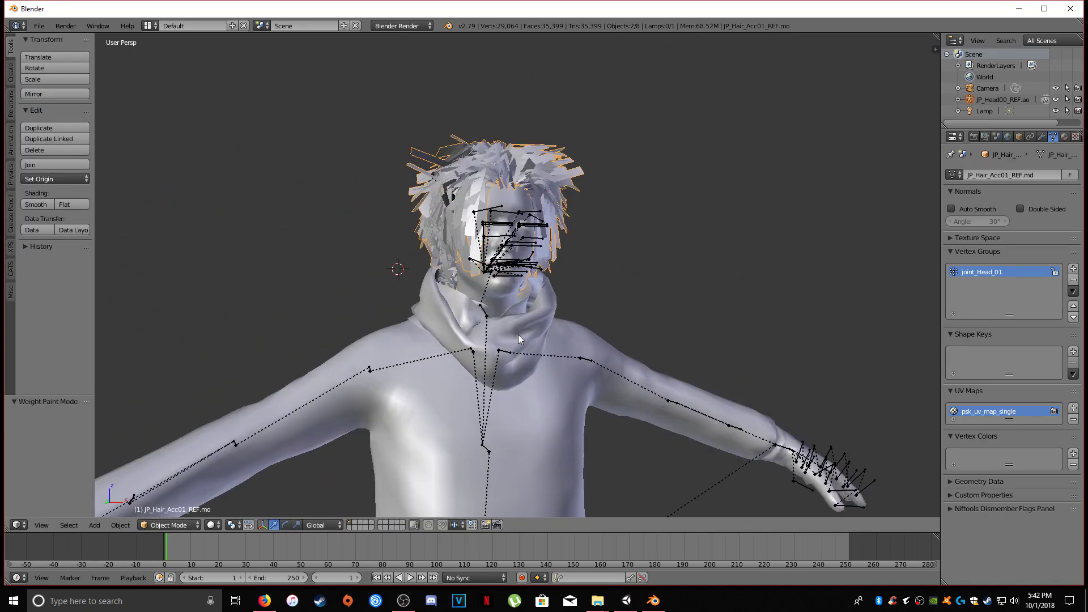
Test how the head, scarf and hair follow the joint_NeckA_01 bone by moving it, and cancel the move.
right_click(487, 310)
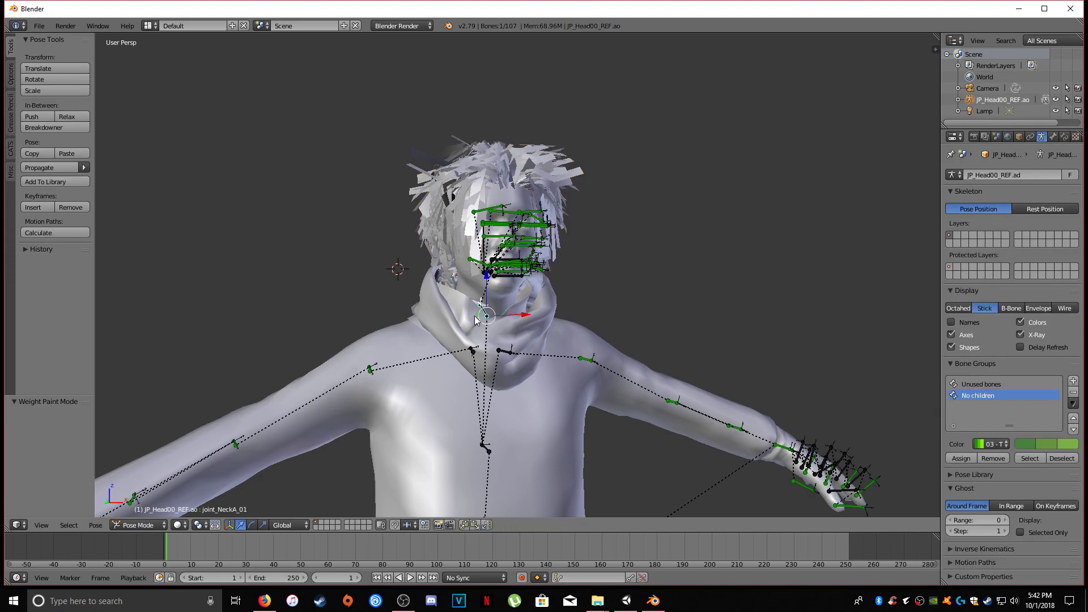
key("g")
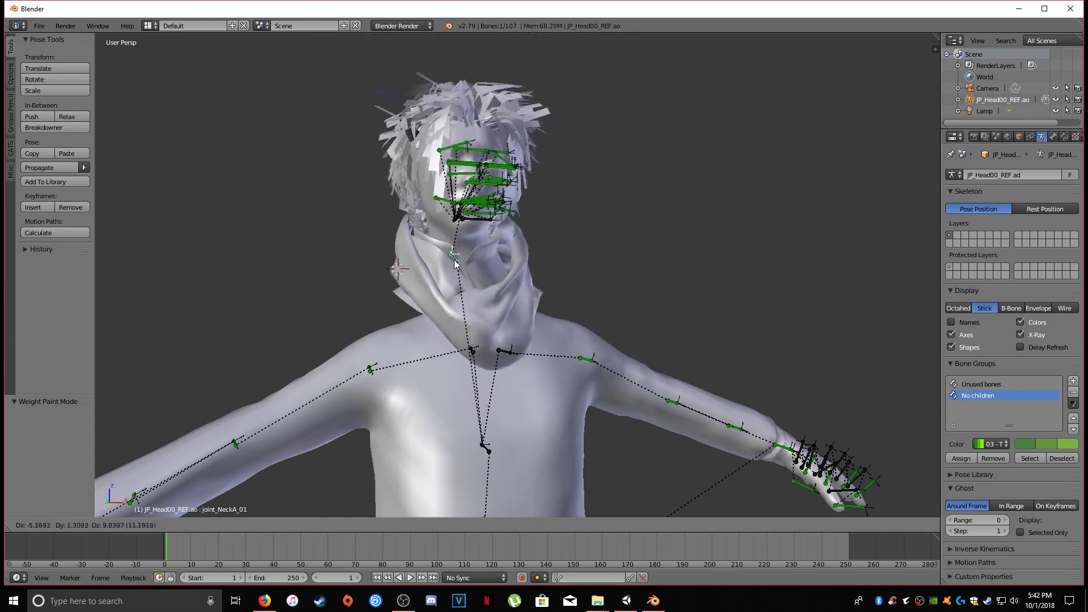
right_click(560, 315)
middle_click_drag(539, 317, 499, 336)
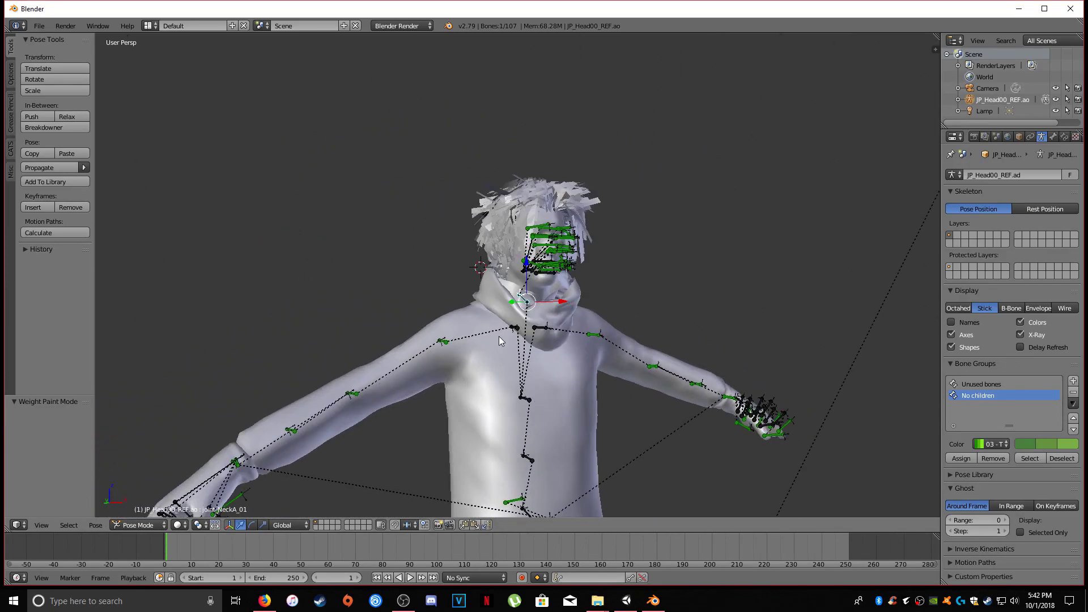
left_click(252, 525)
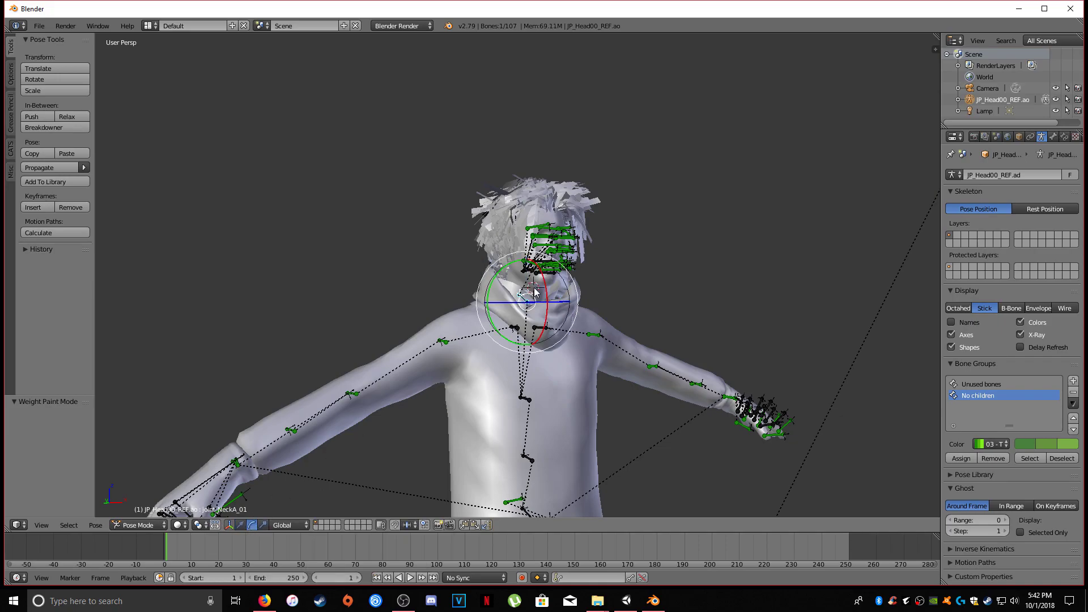
Delete the lamp from the scene.
right_click(545, 306)
scroll(546, 311, "down", 7)
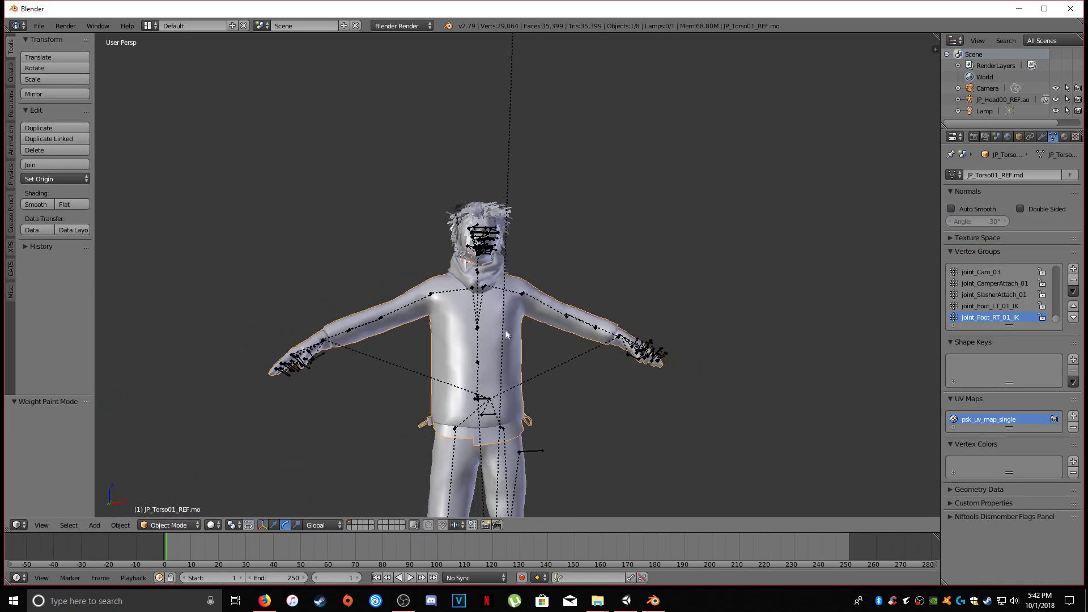
scroll(485, 334, "up", 3)
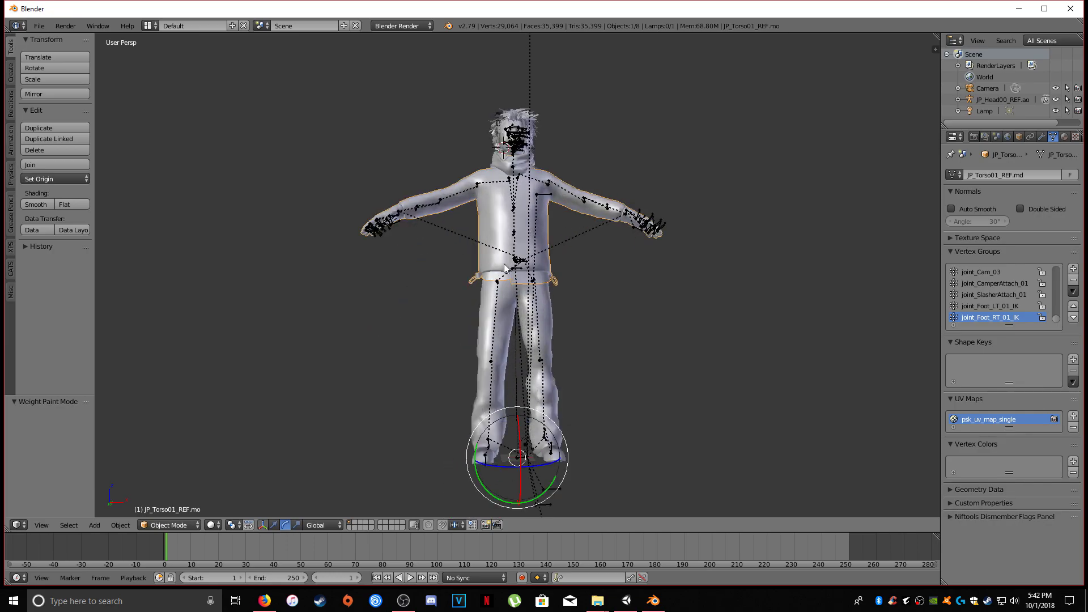
key("a")
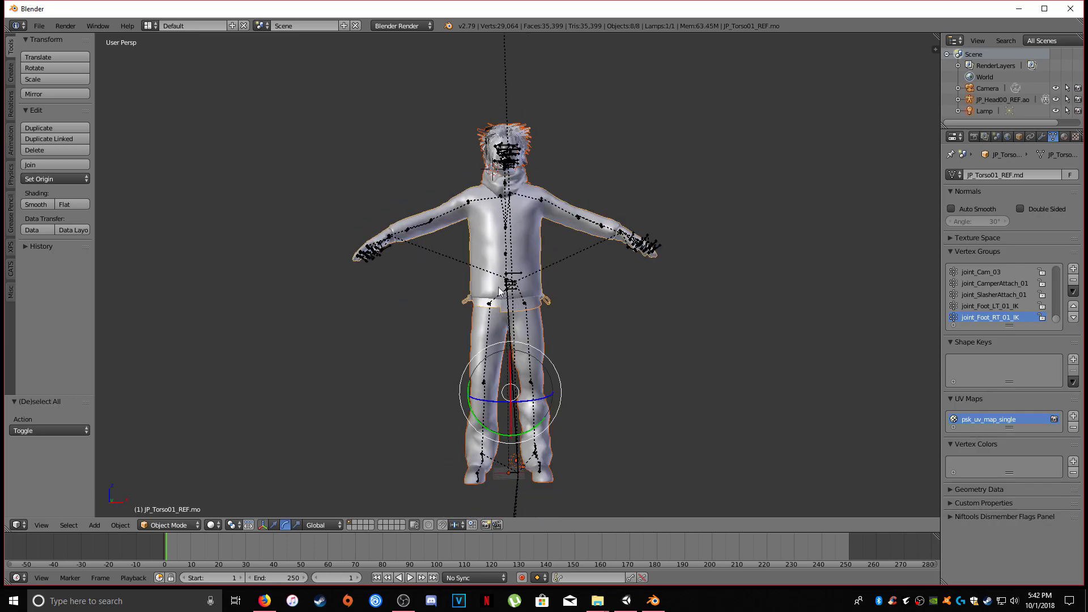
right_click(978, 111)
left_click(935, 148)
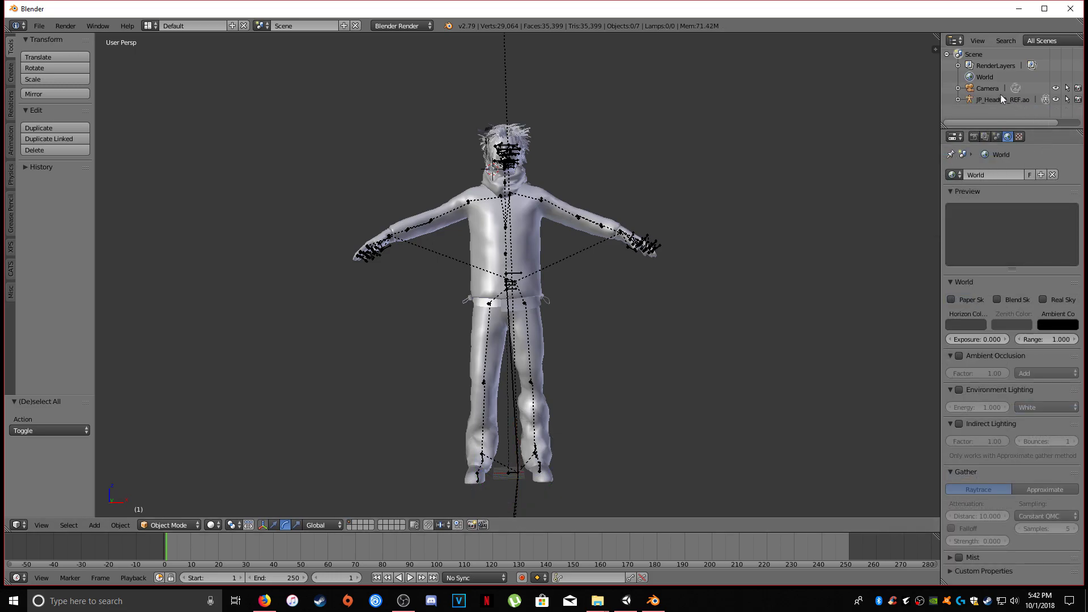
Try deleting the camera from the scene and undo the deletion.
right_click(991, 87)
left_click(990, 87)
middle_click_drag(724, 255, 739, 213, "shift")
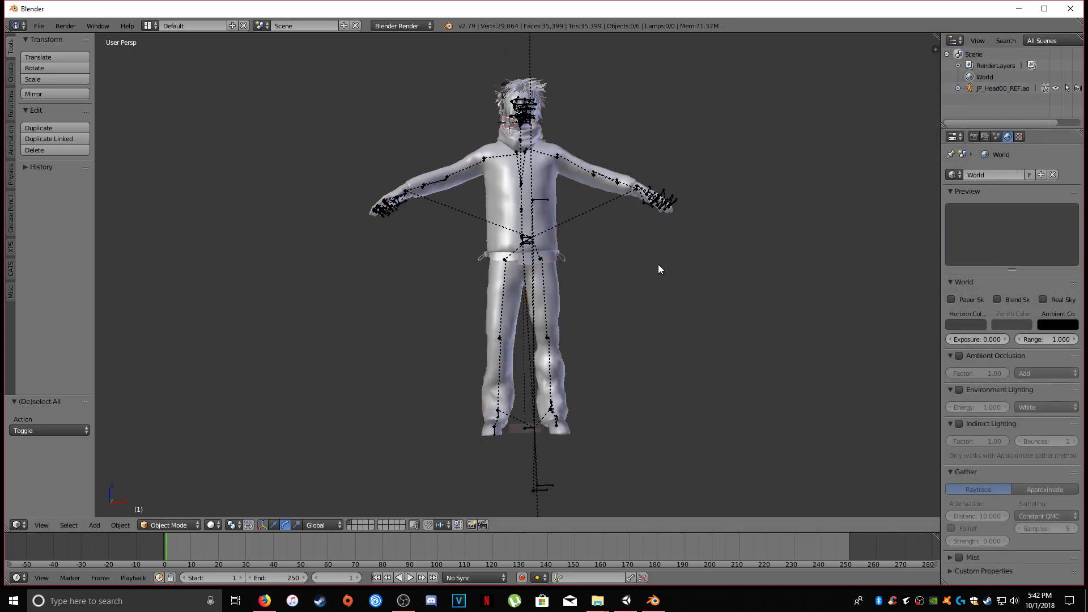
key("a")
key("a")
key("ctrl+z")
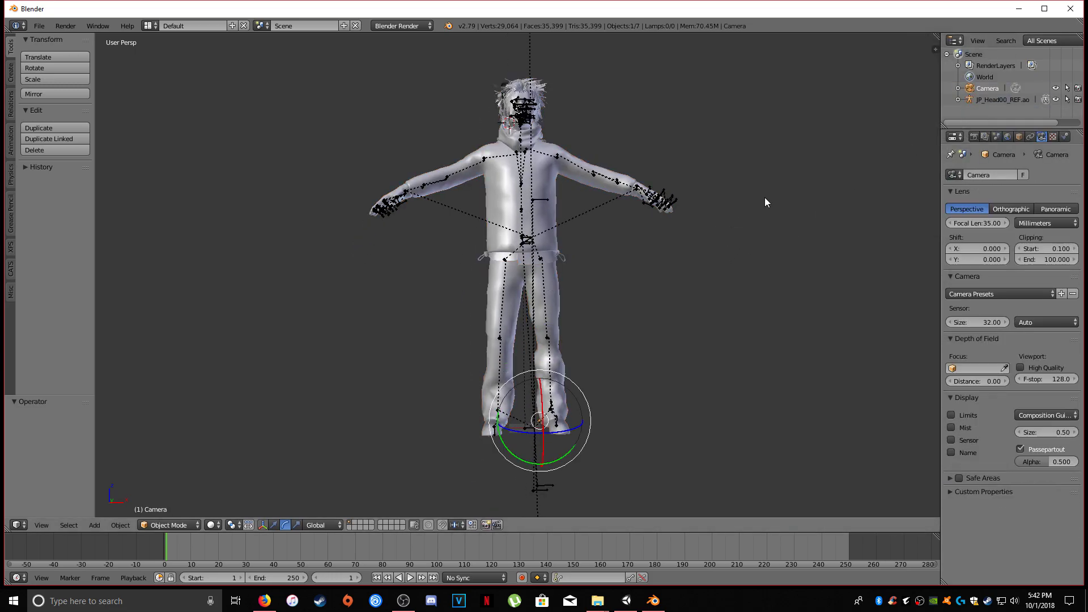
Return the JP_Head00_REF.ao armature to Object Mode and select all objects except the camera.
middle_click_drag(698, 261, 694, 247, "shift")
left_click(985, 101)
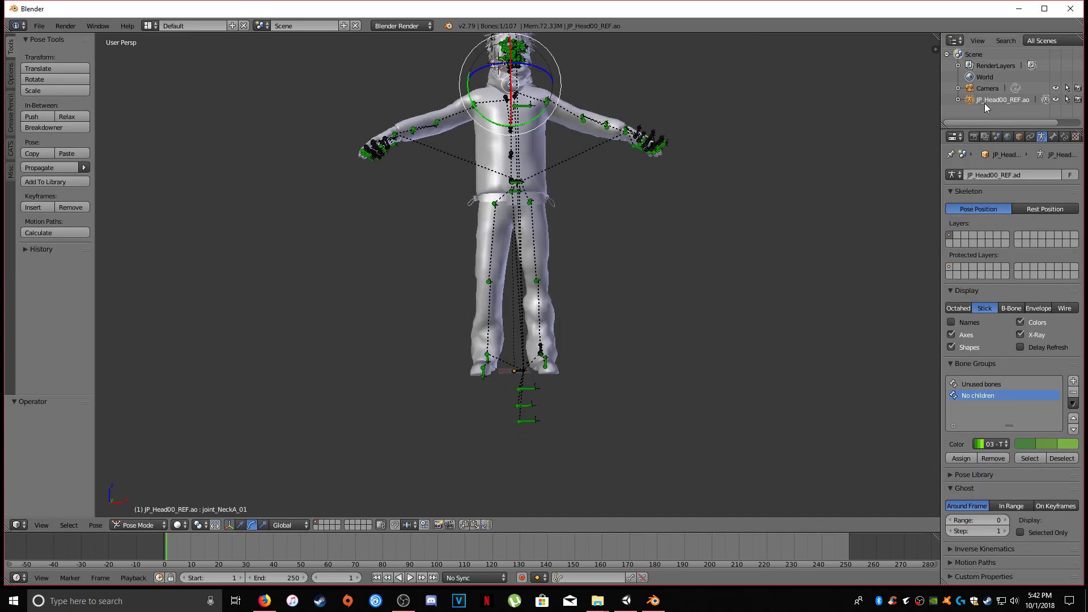
key("ctrl+Tab")
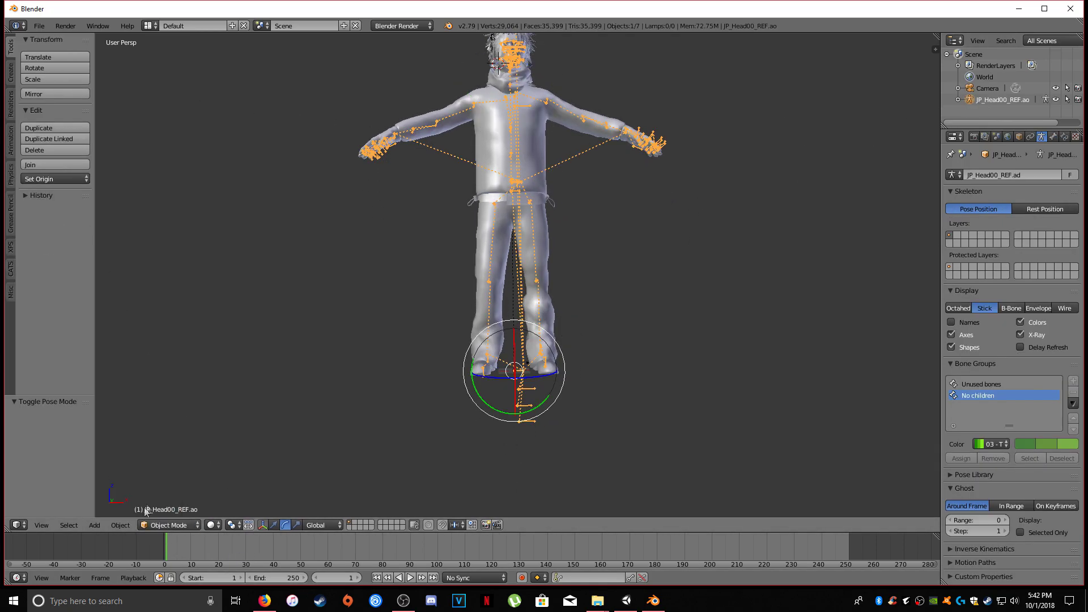
key("a")
key("a")
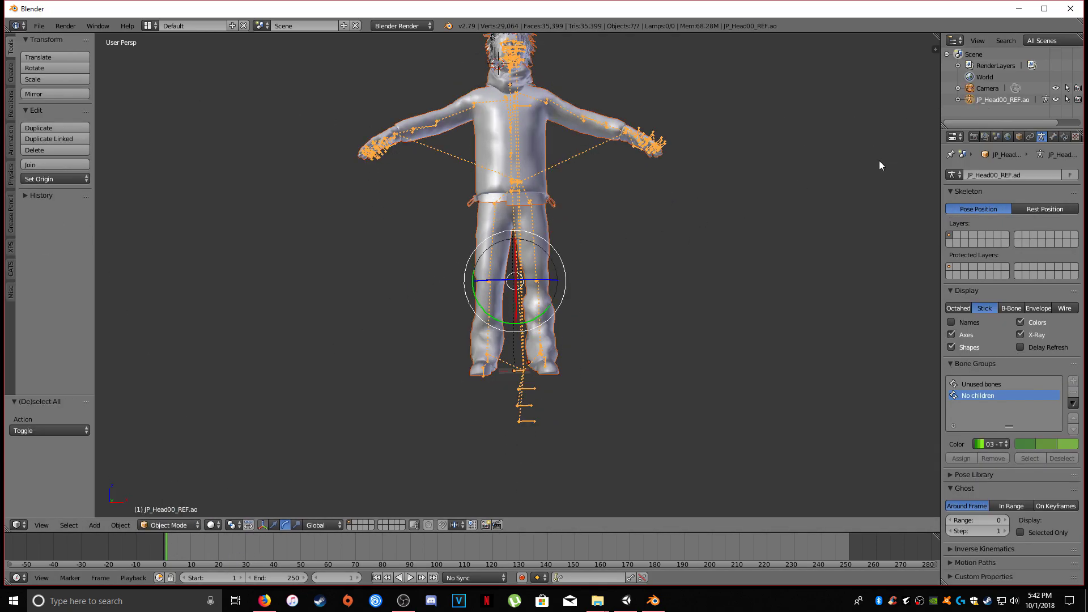
left_click(971, 87)
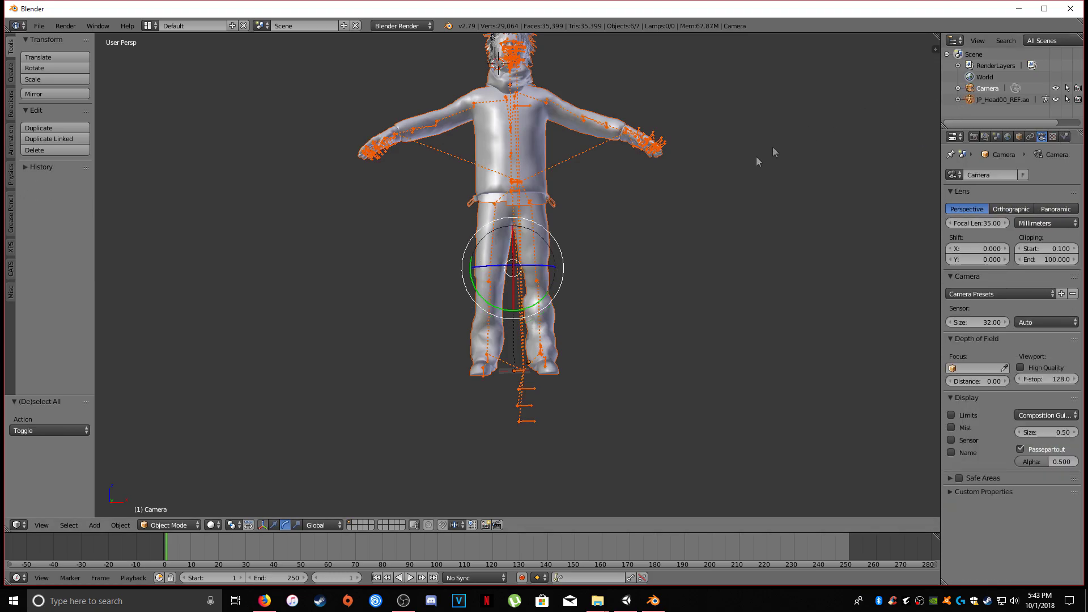
Scale the selected armature and meshes down uniformly twice, by factors of about 0.148 and 0.091.
key("s")
left_click(469, 298)
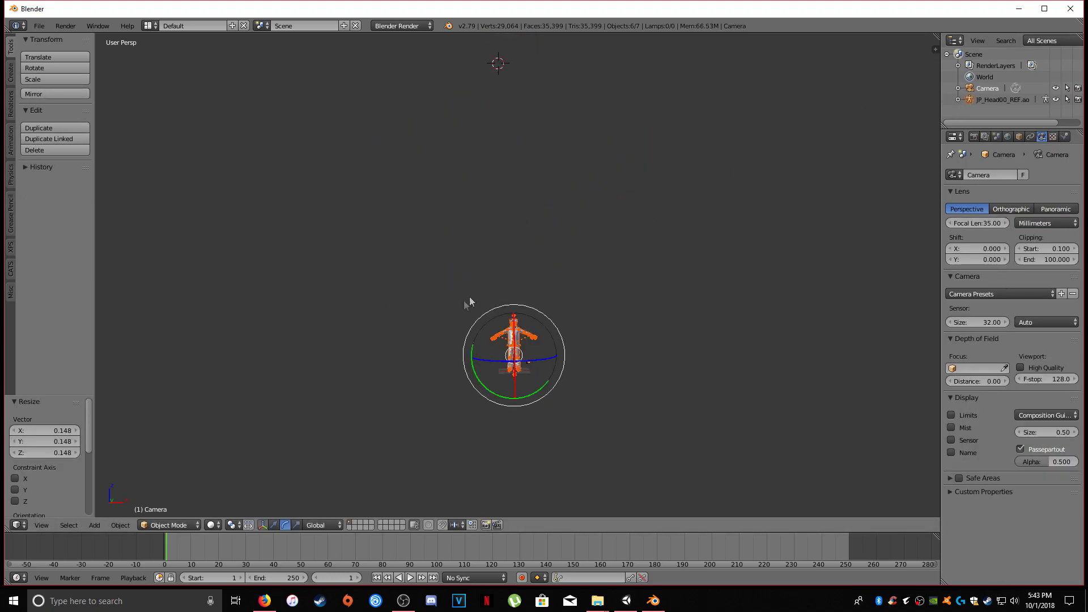
key("KP_Decimal")
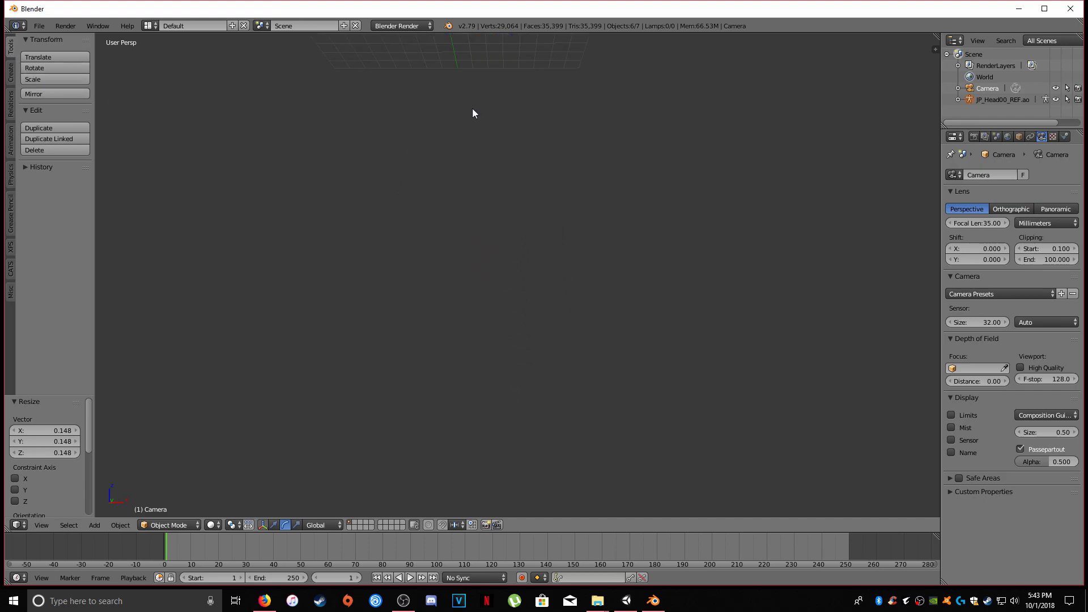
middle_click_drag(346, 179, 47, 82)
left_click(46, 83)
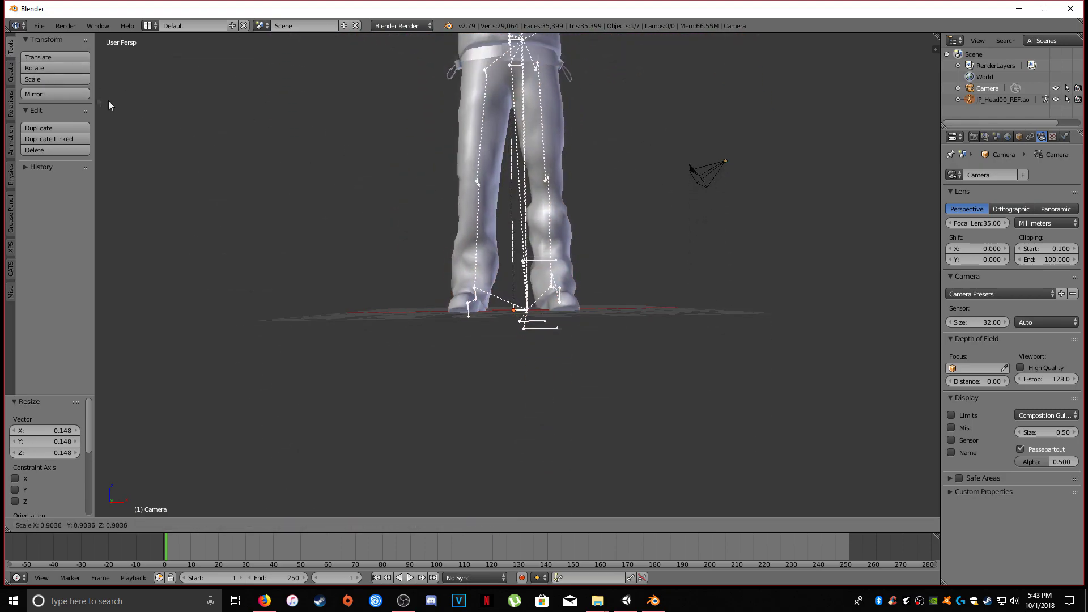
left_click(475, 263)
Shrink the whole selected character uniformly once more, by a factor of about 0.685.
middle_click_drag(476, 263, 522, 230)
scroll(523, 230, "up", 4)
key("shift+f")
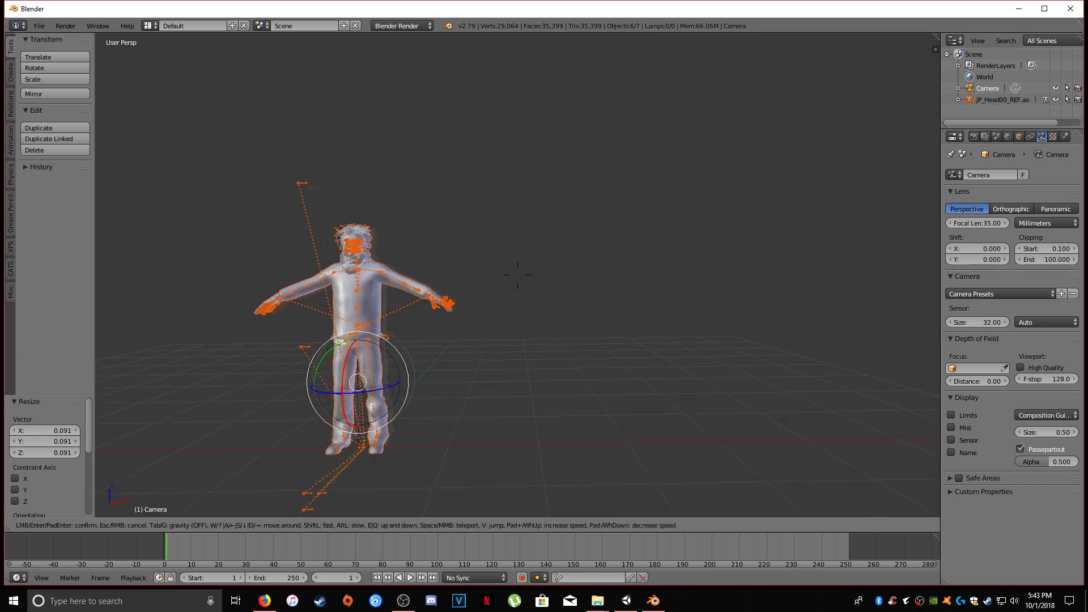
key("w")
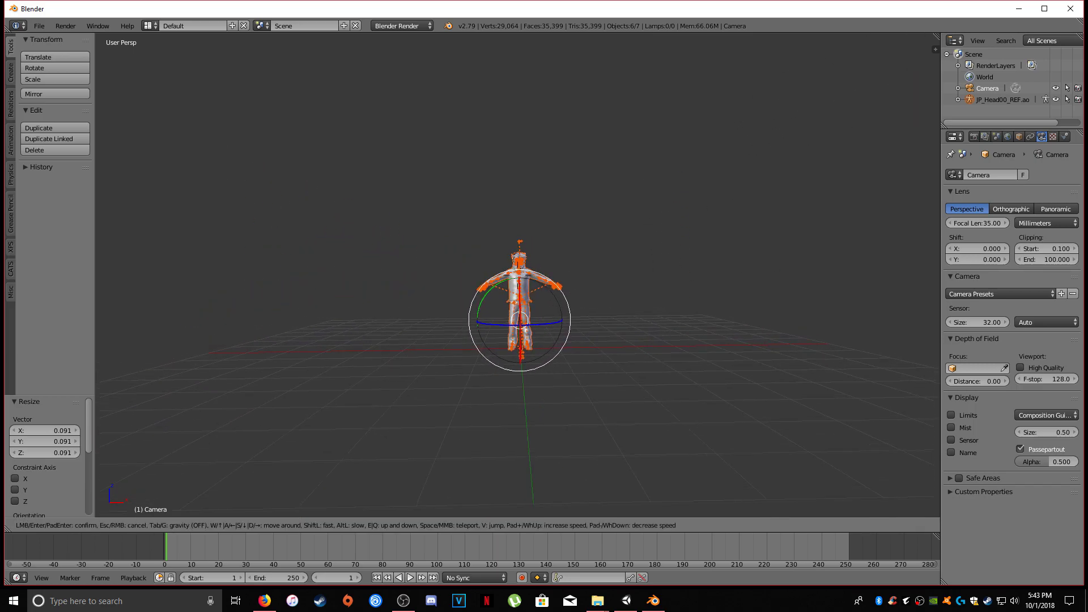
key("Return")
left_click(45, 81)
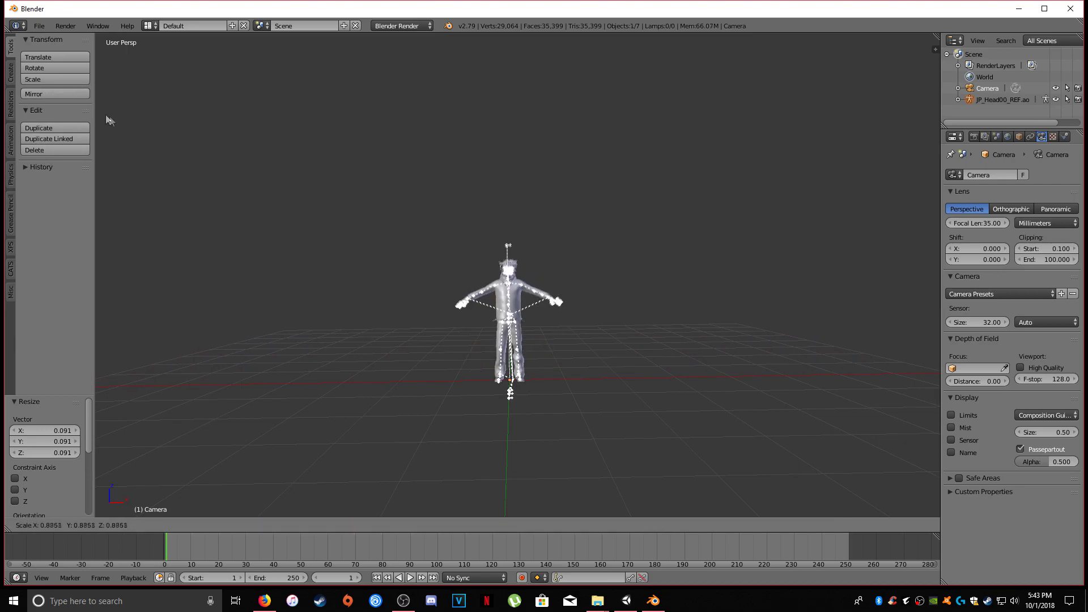
left_click(199, 168)
Bring up the available export formats for the scaled armature and meshes.
key("a")
key("Home")
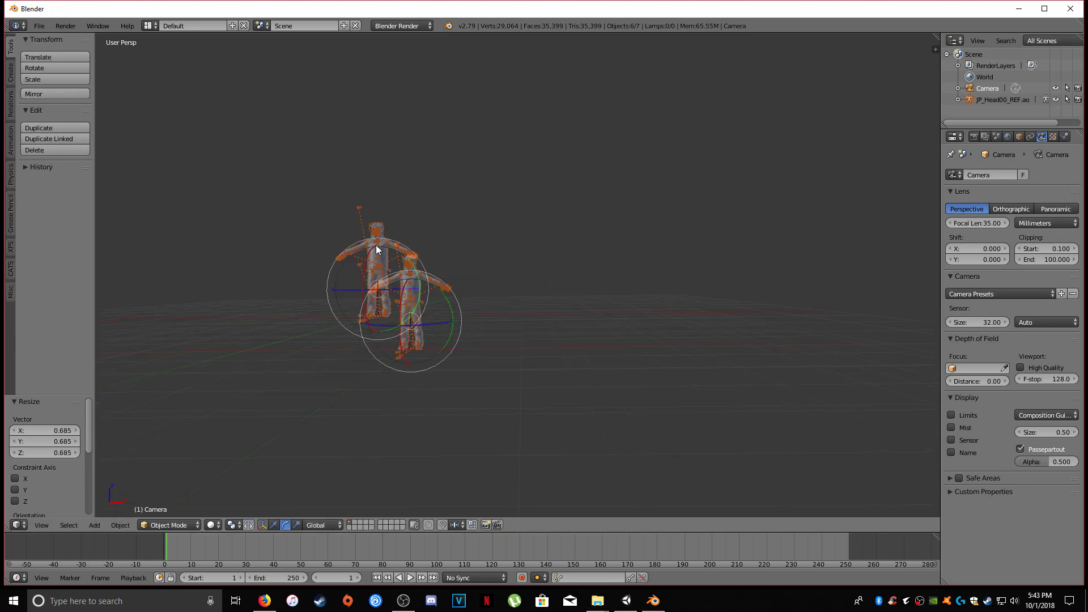
key("shift+f")
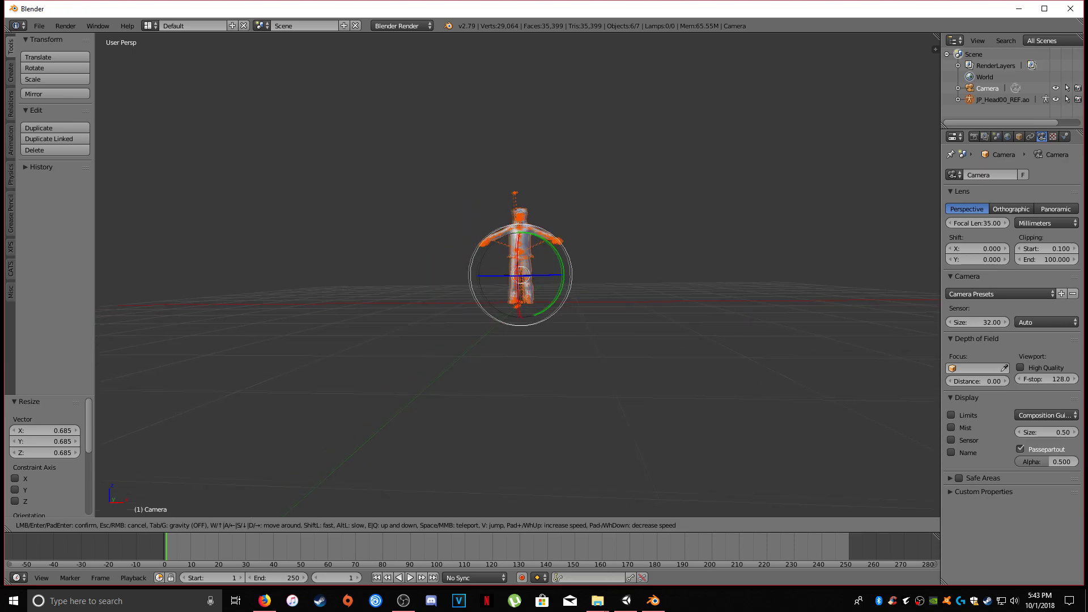
key("w")
key("s")
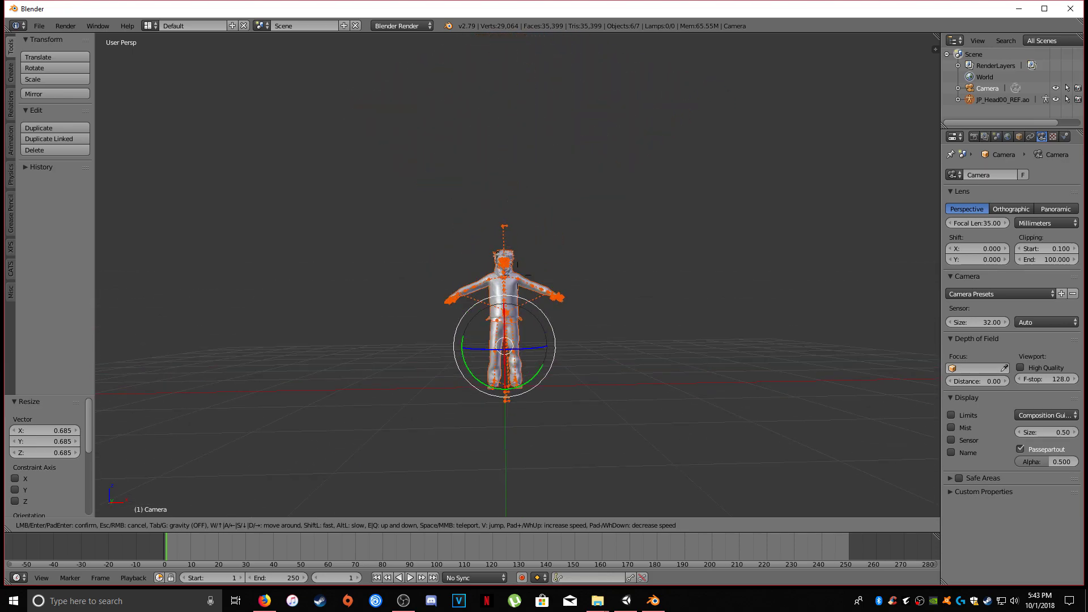
key("Return")
left_click(39, 26)
mouse_move(98, 252)
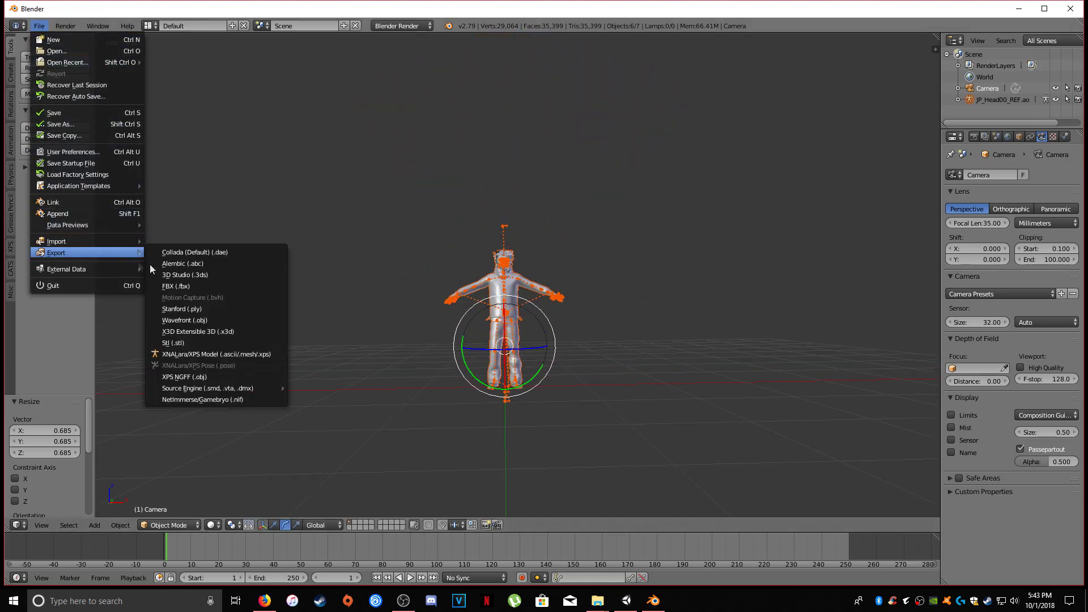